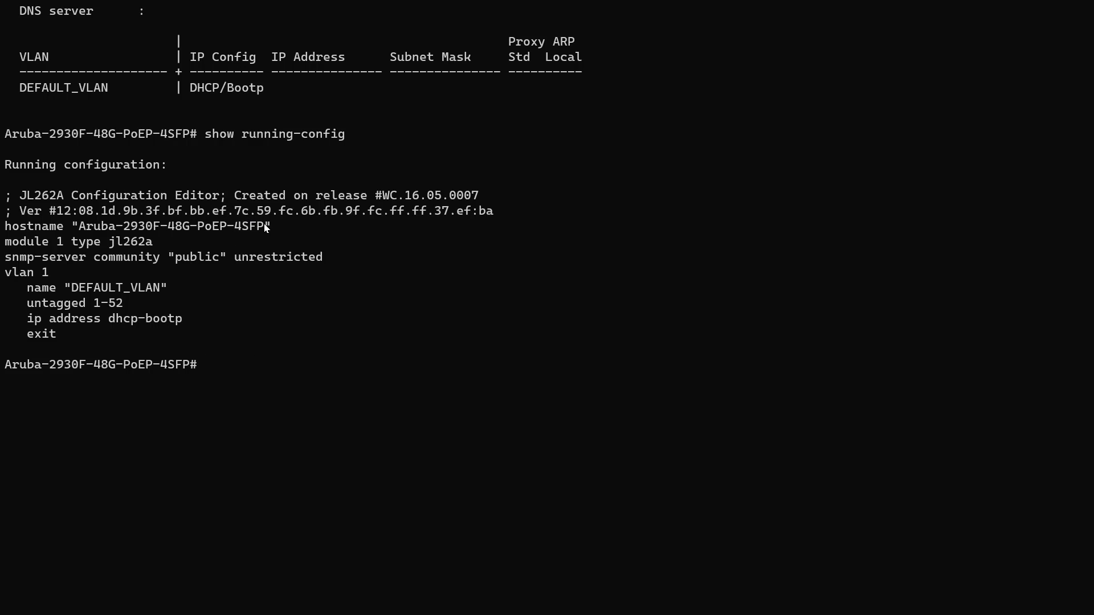
Step: Run show system on the switch and select serial number CN88HL37W7
drag(271, 226, 120, 228)
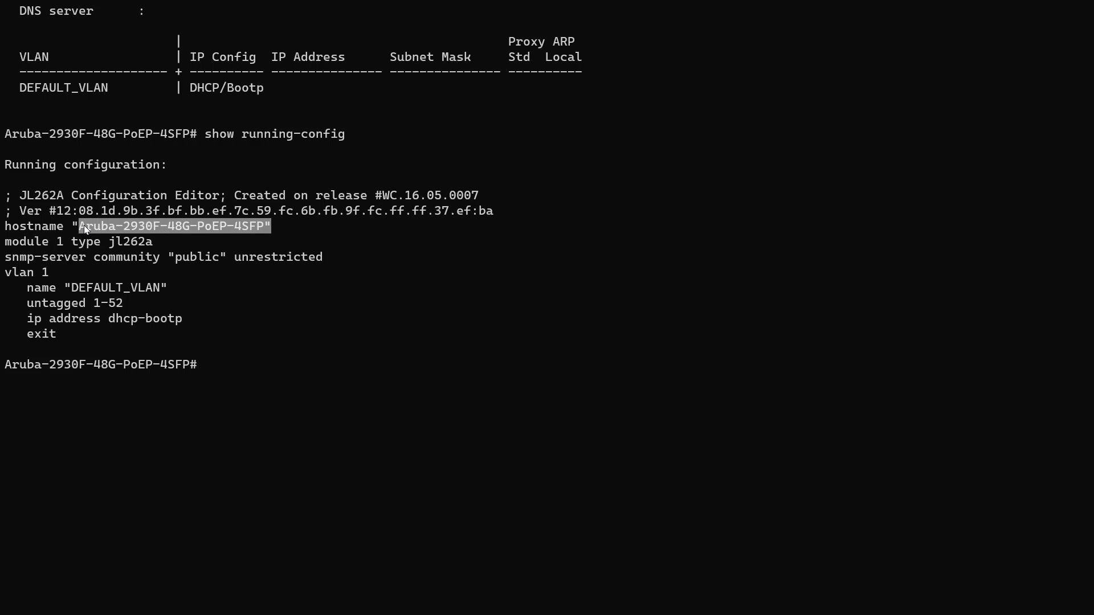
click(269, 361)
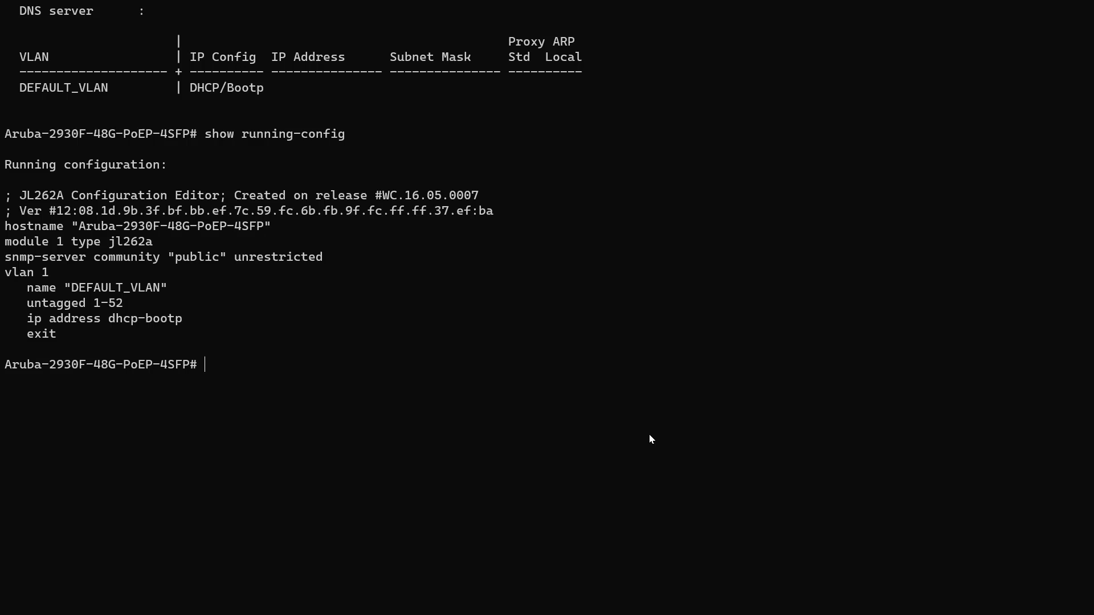
text(show sys)
key(Tab)
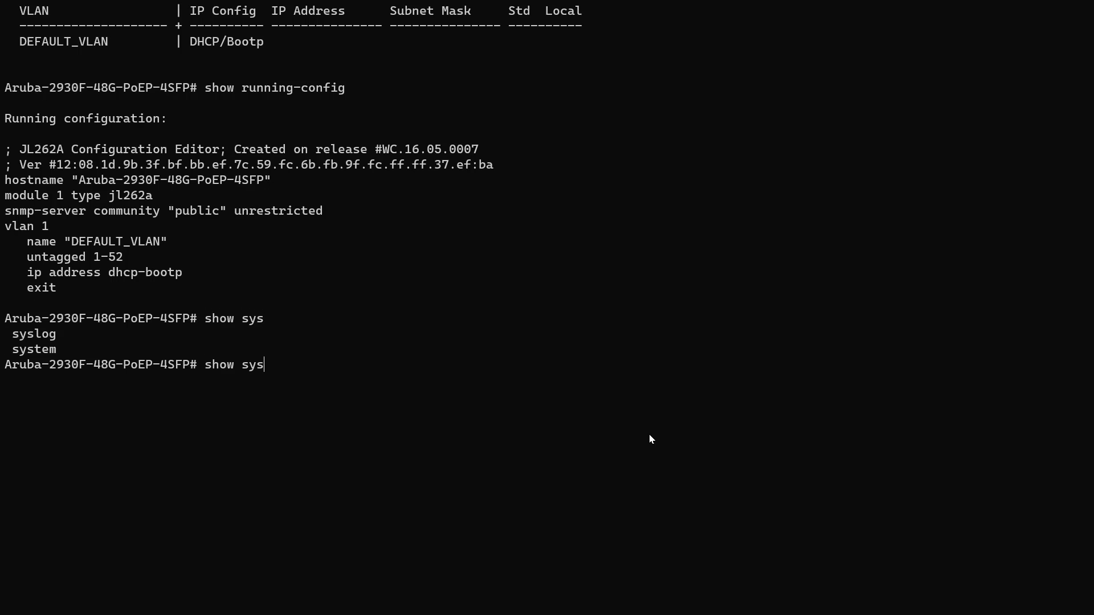
text(tem)
key(Return)
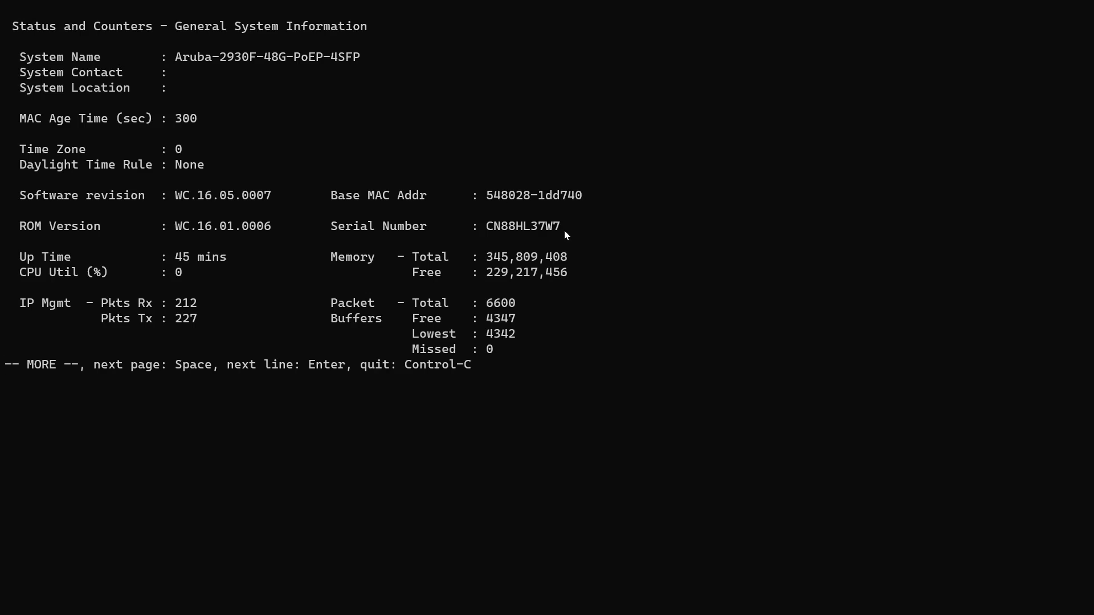
drag(486, 230, 501, 231)
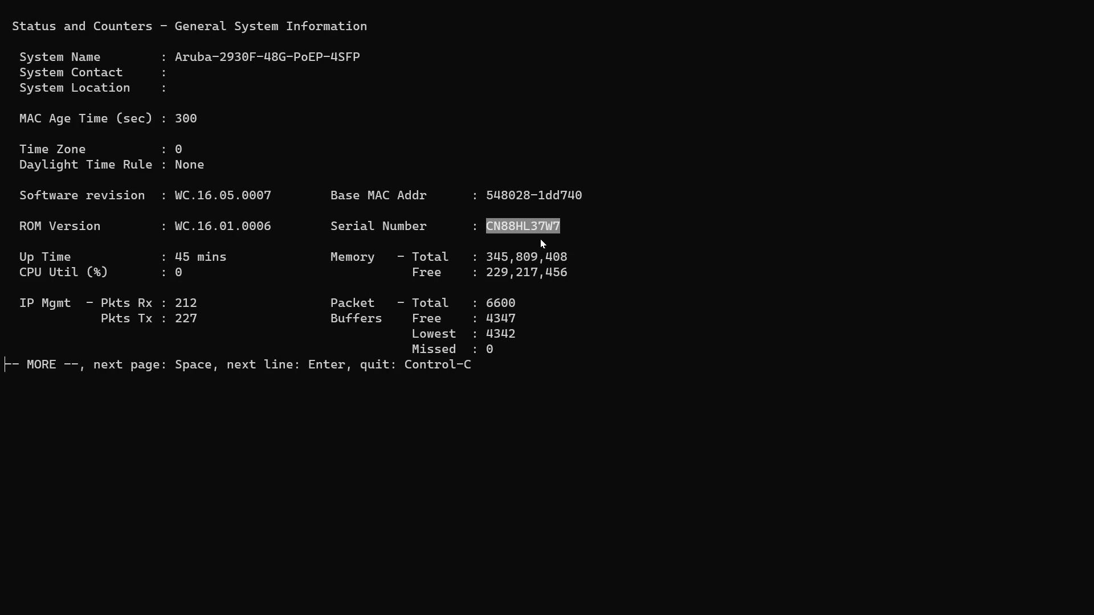
Step: Search the GreenLake inventory for CN88HL37W7 and review its 2930F model and Aruba Central assignment
key(alt+Tab)
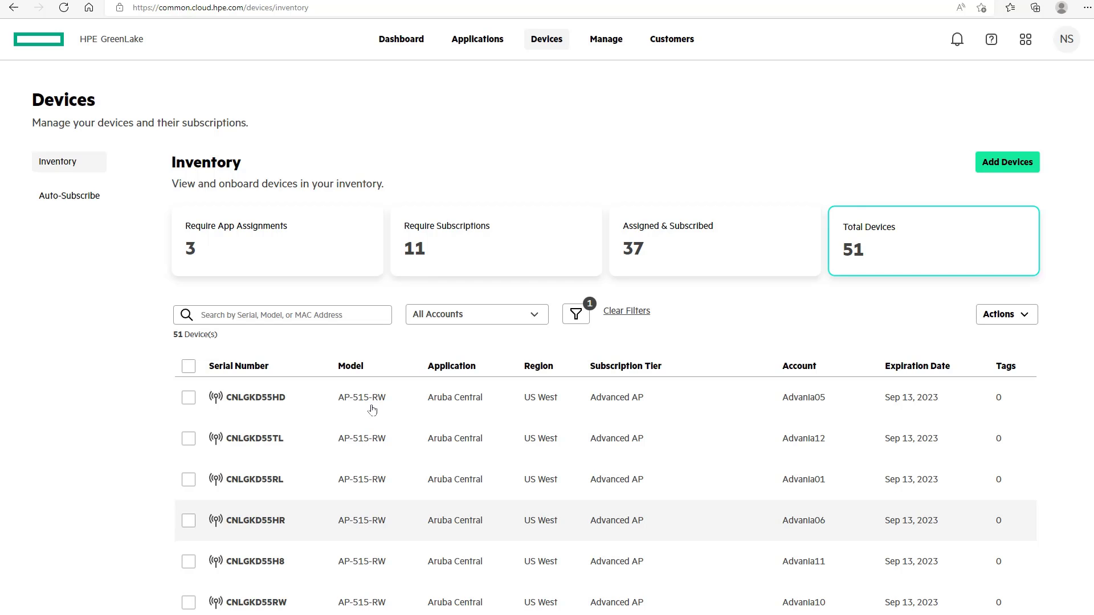
right_click(317, 315)
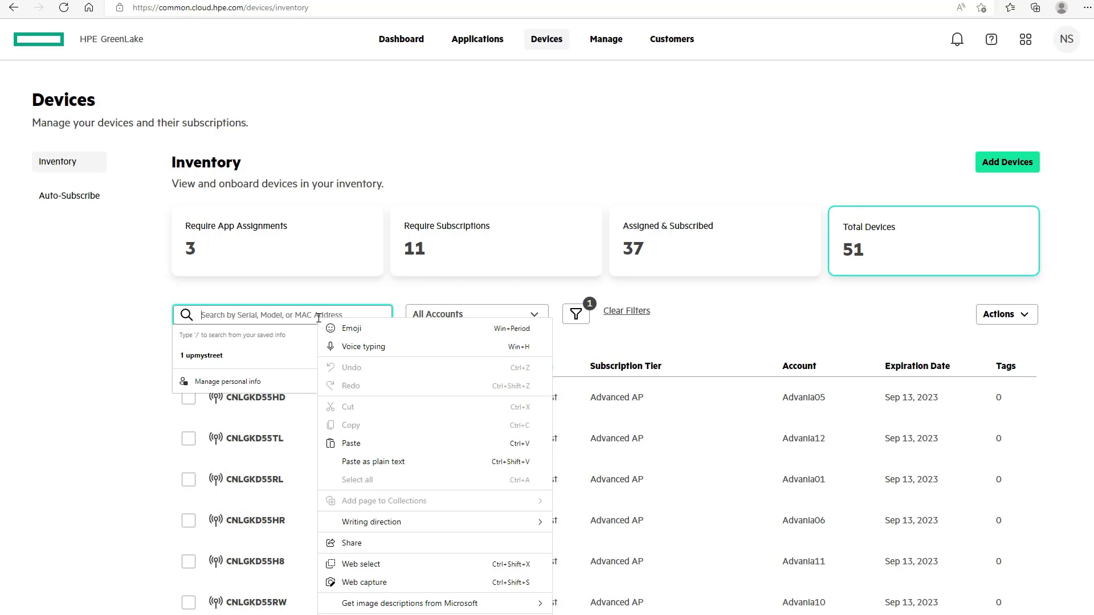
click(361, 443)
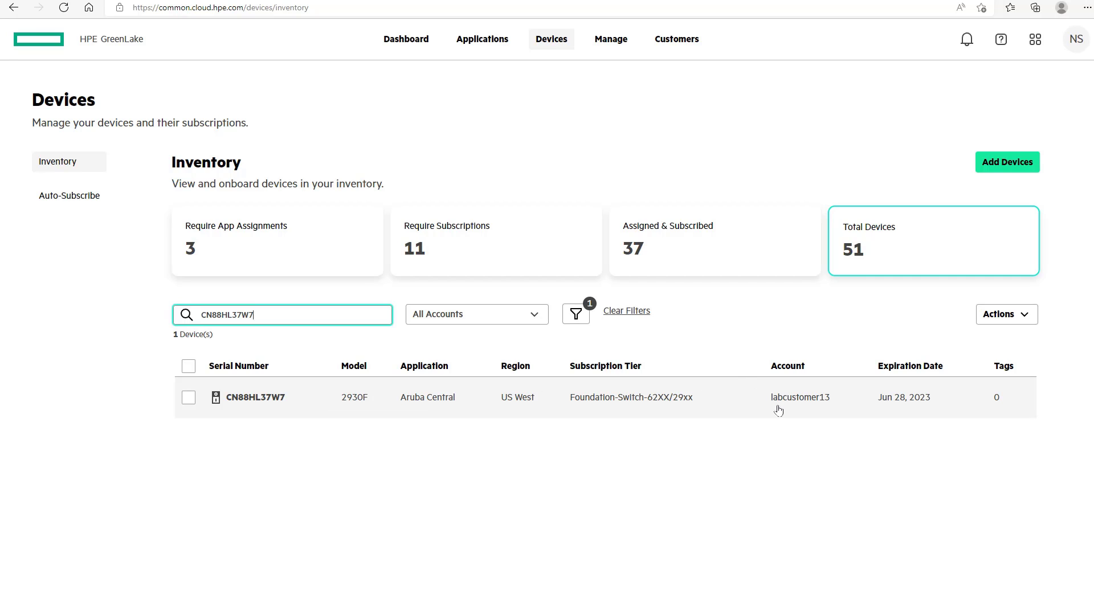
click(261, 405)
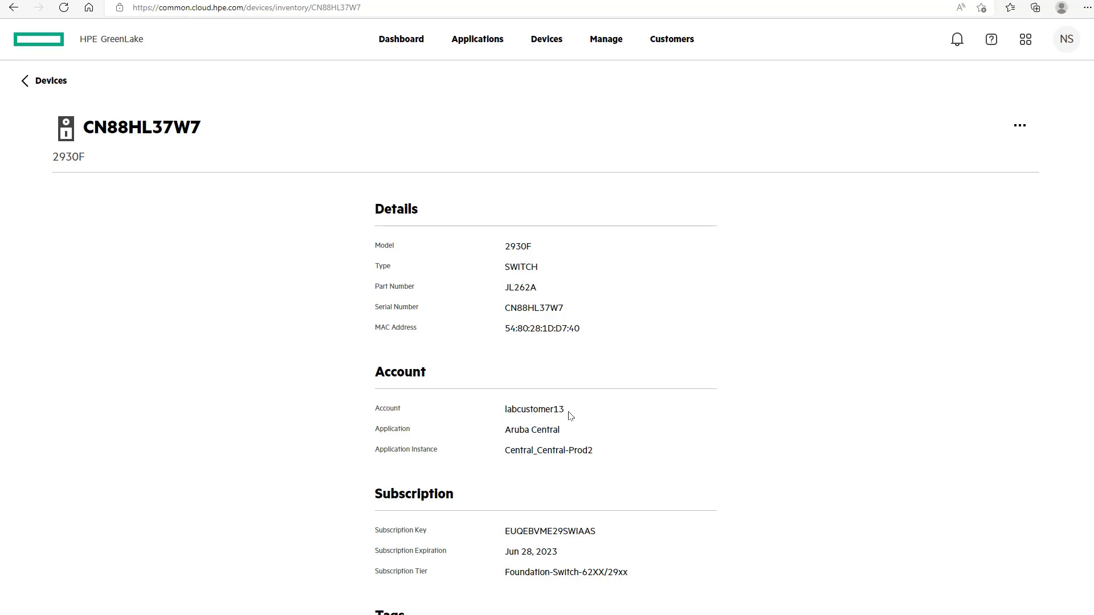
drag(570, 416, 507, 422)
scroll(509, 429, down, 1)
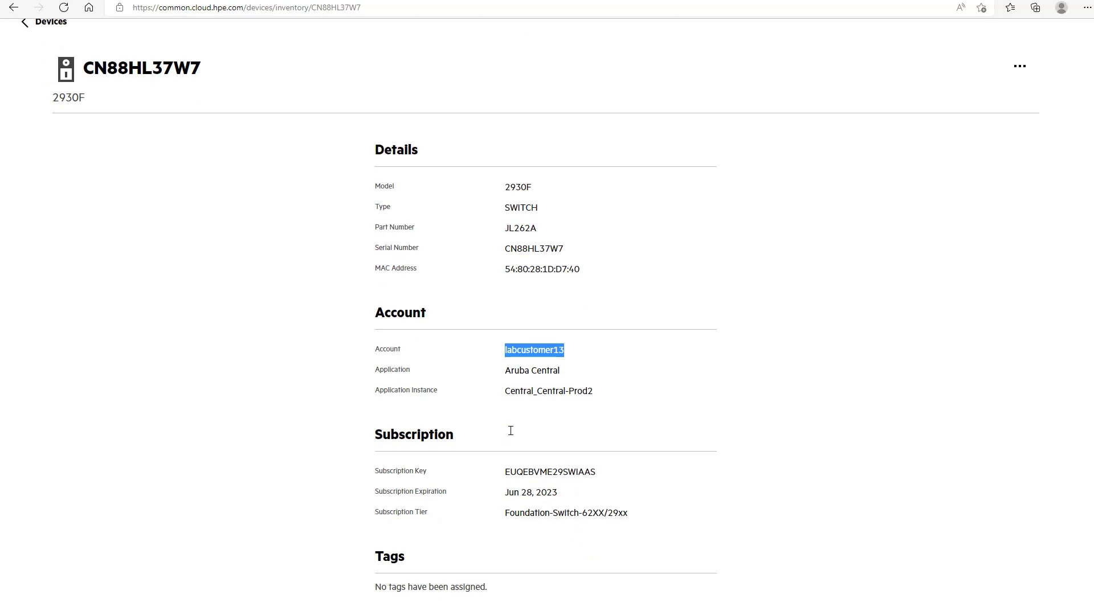
scroll(510, 431, up, 1)
Step: Return to the device inventory and paste the serial number into the search again
click(42, 81)
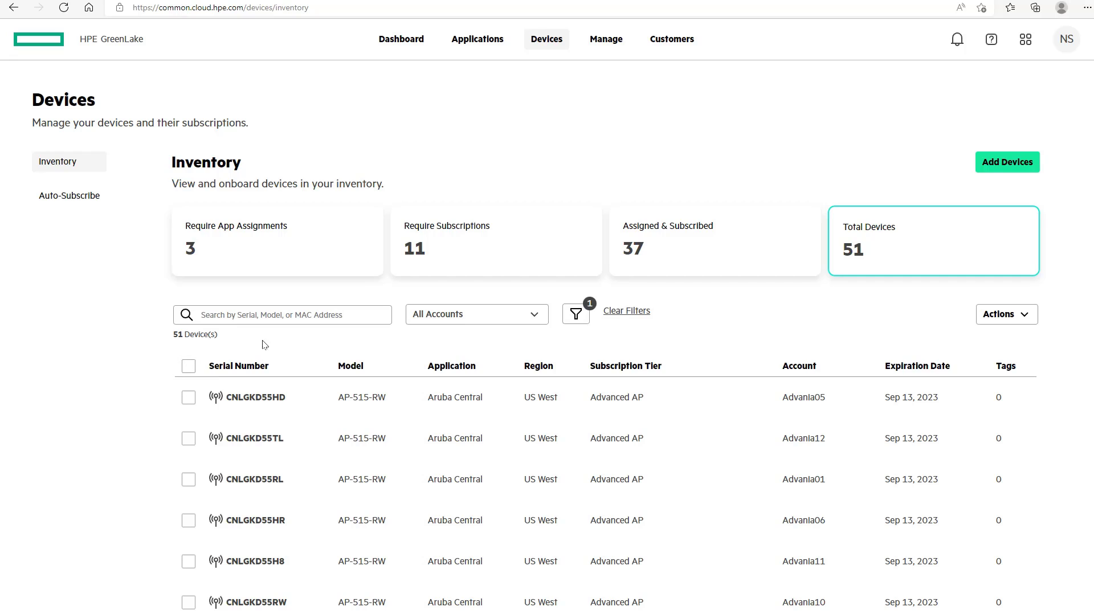
right_click(279, 310)
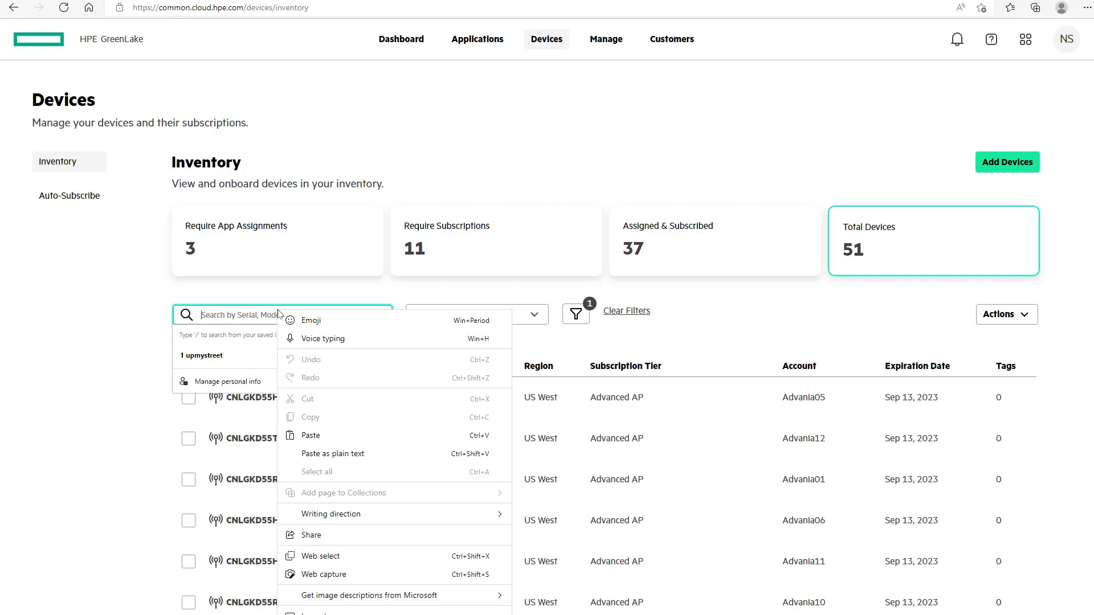
click(325, 437)
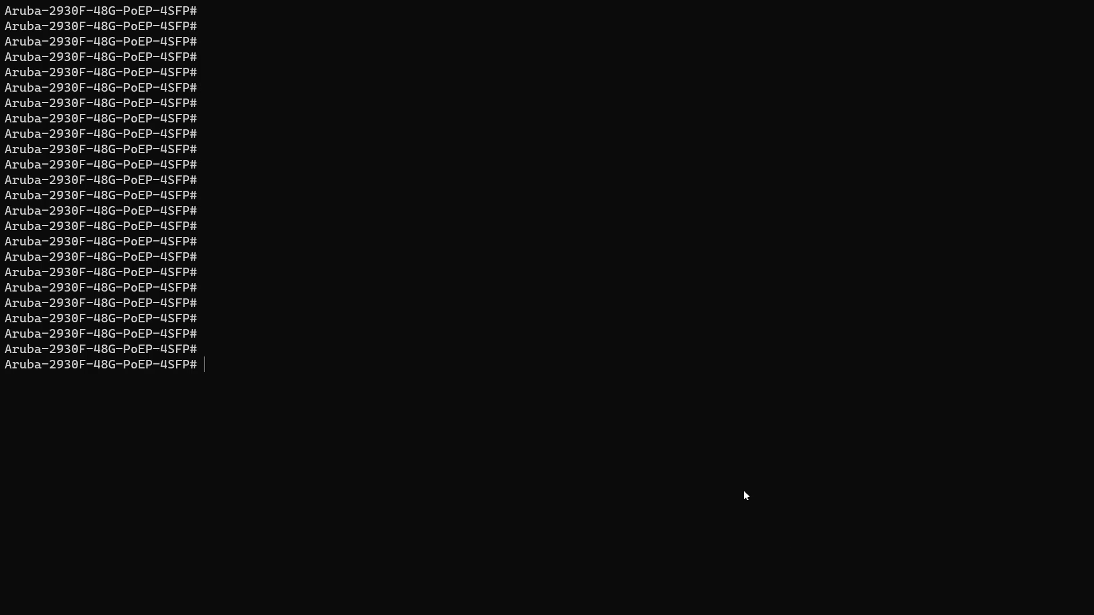
Step: Run show ip and show aruba-central on the switch to confirm it is connected and managed
text(show ip)
key(Return)
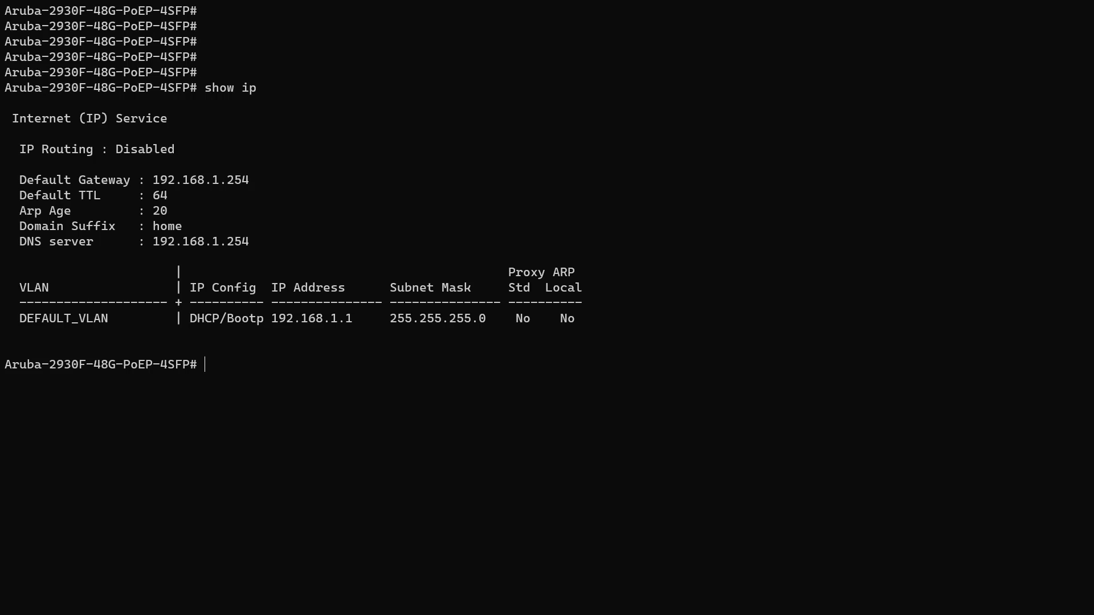
text(show aruba-central)
key(Return)
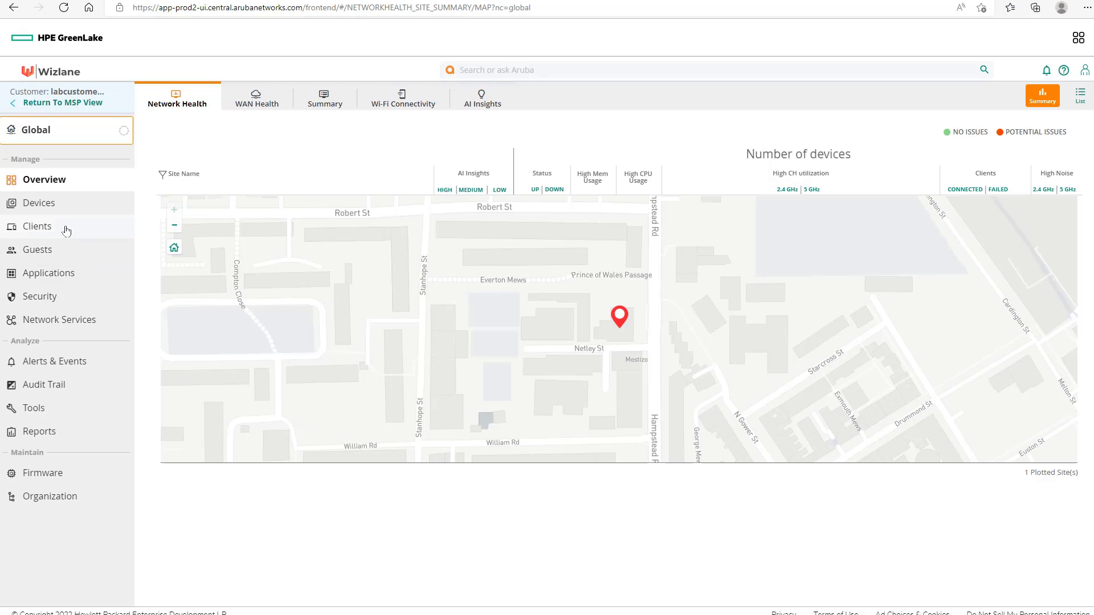
Step: Review the online 2930F under Devices > Switches, then view the Organization overview
click(45, 210)
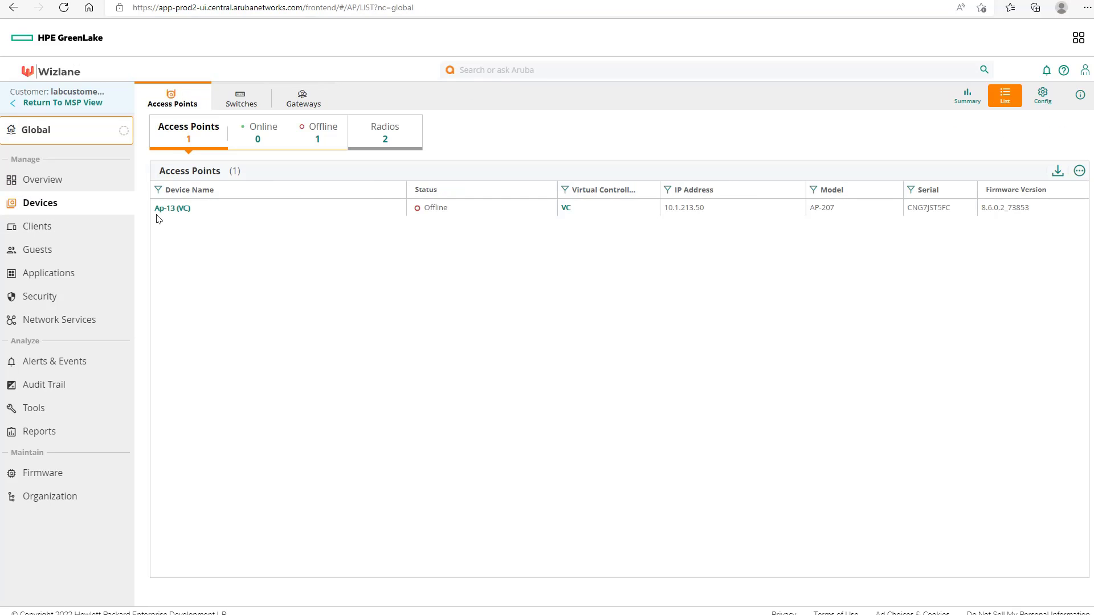
click(237, 98)
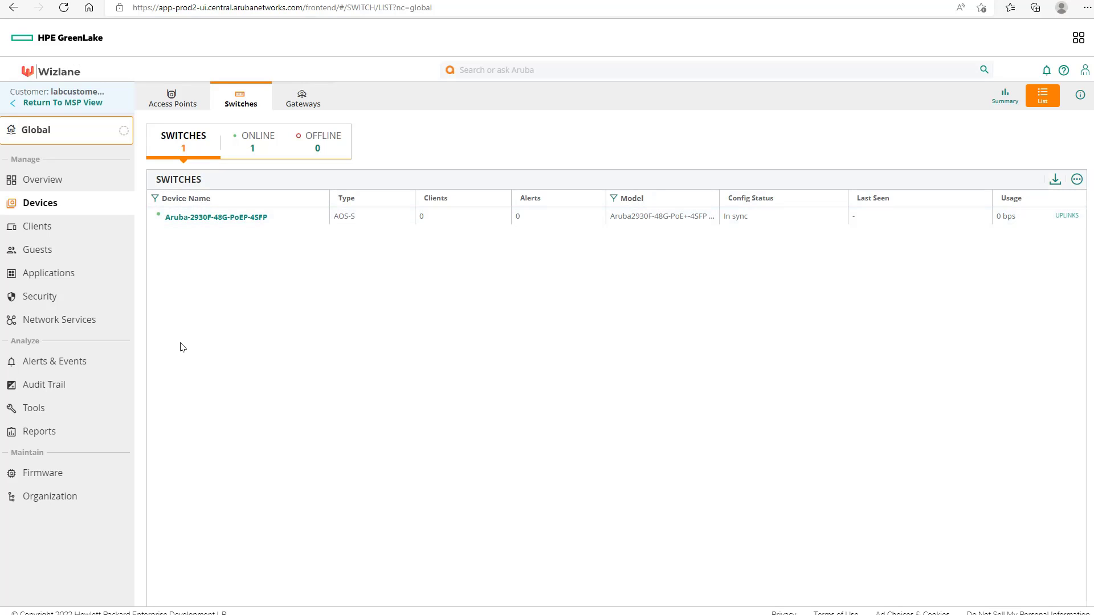
click(76, 499)
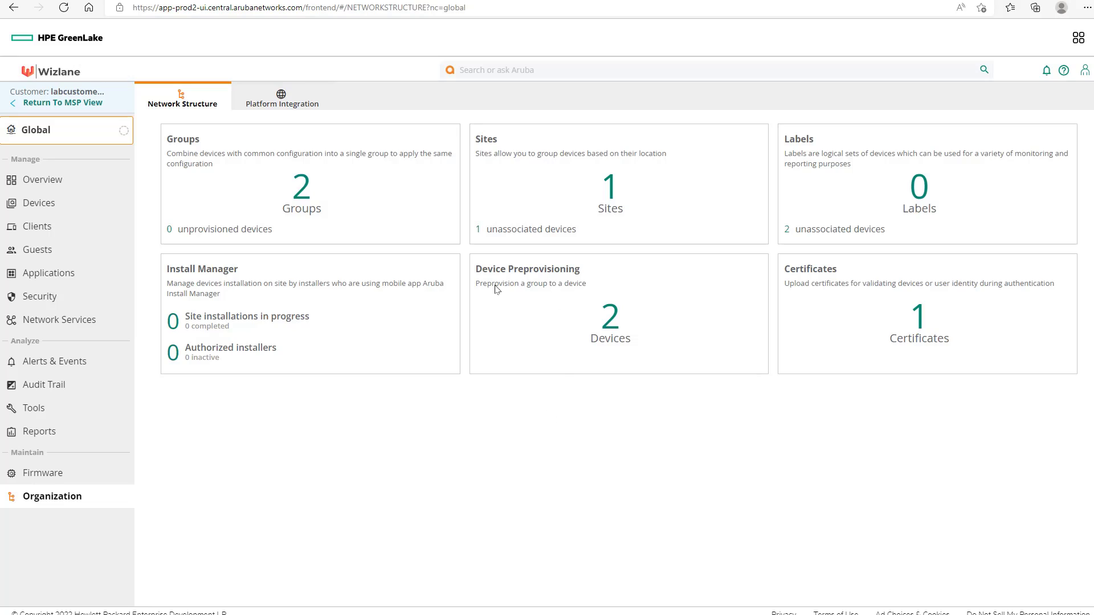
Step: Check the switch's preprovisioning entry, then change the scope from Global to the default group
click(609, 318)
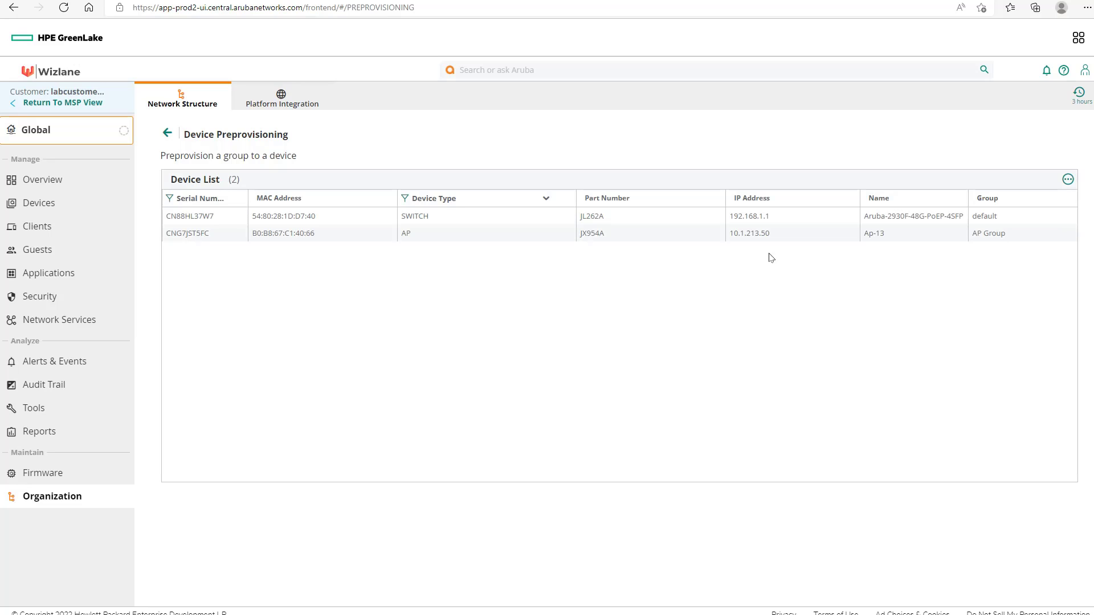
click(787, 223)
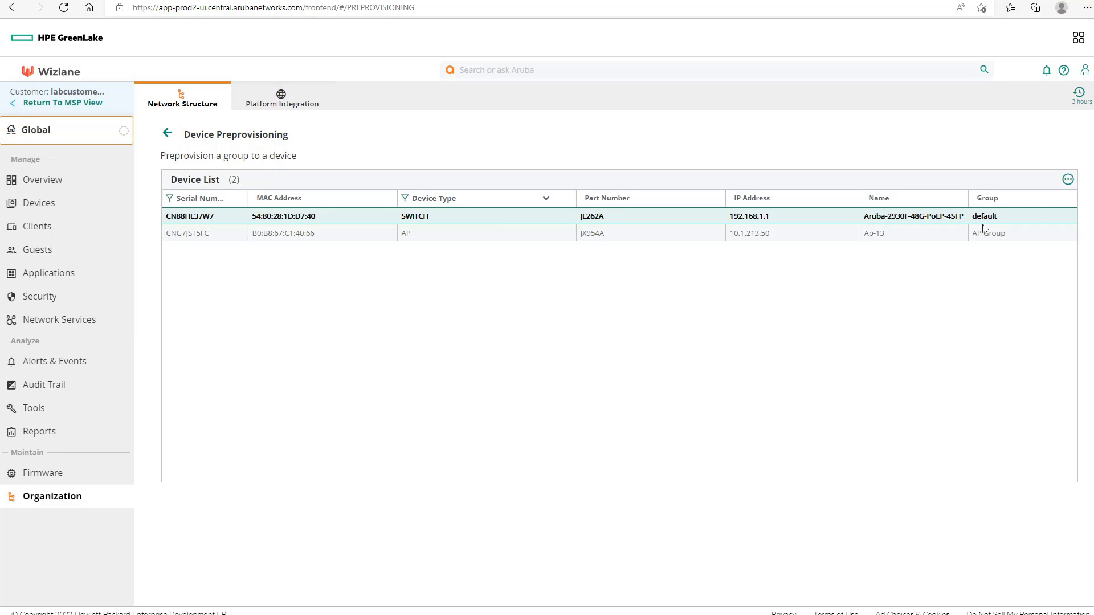
click(80, 133)
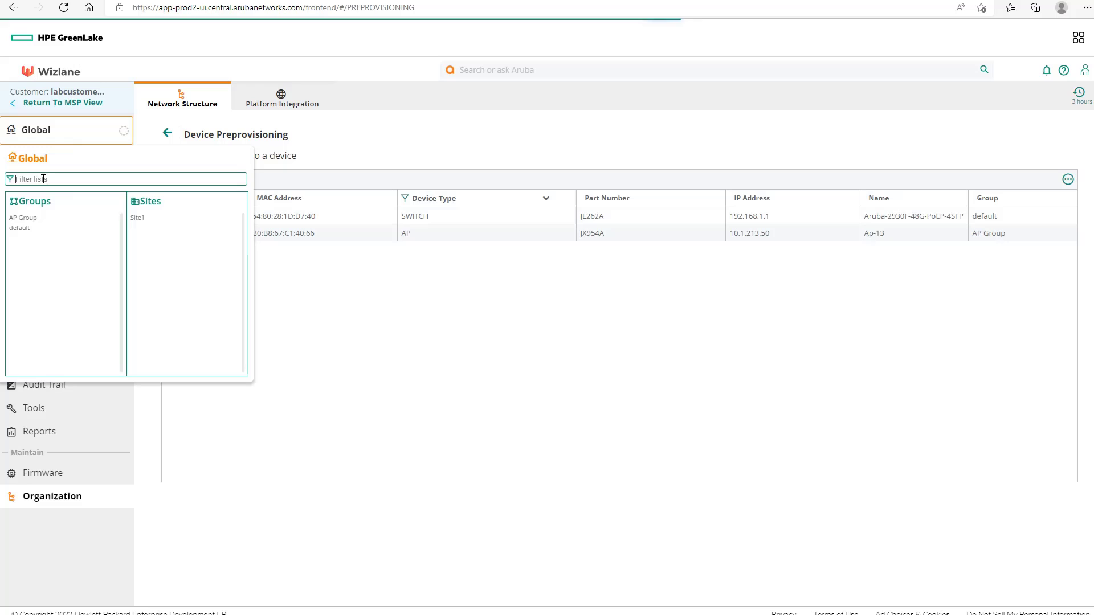
click(26, 228)
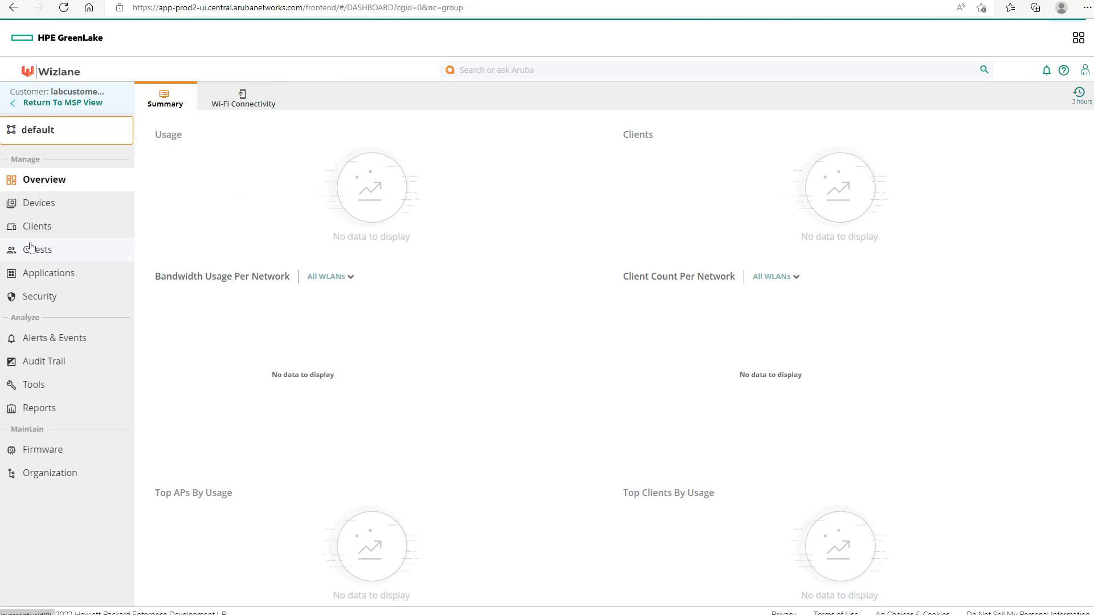
Step: Go to the default group's switch Config > Interface > VLANs and start a new VLAN entry
click(40, 203)
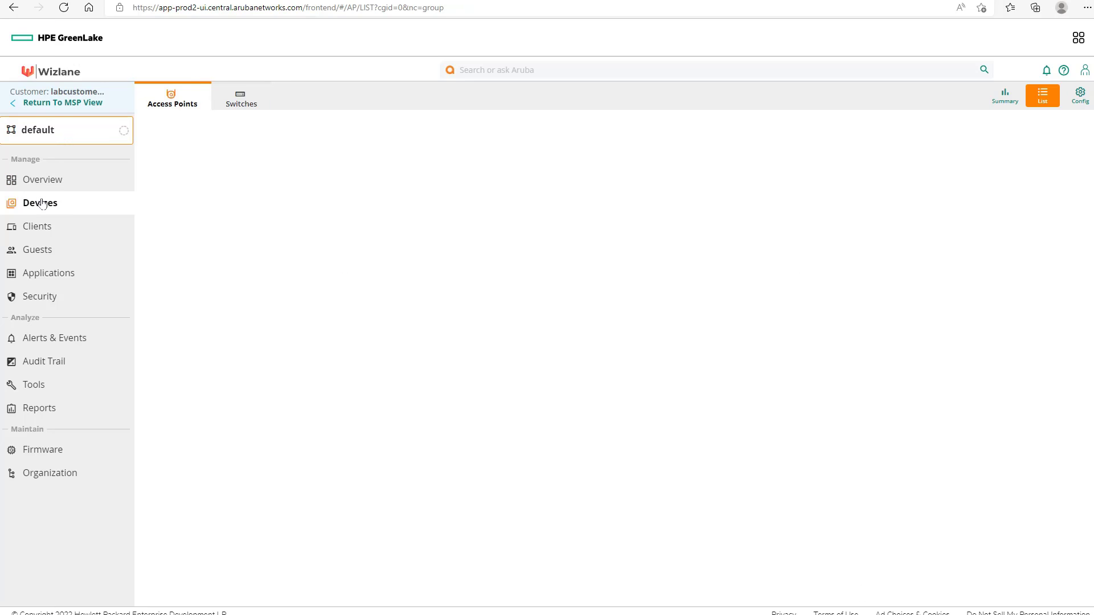
click(234, 104)
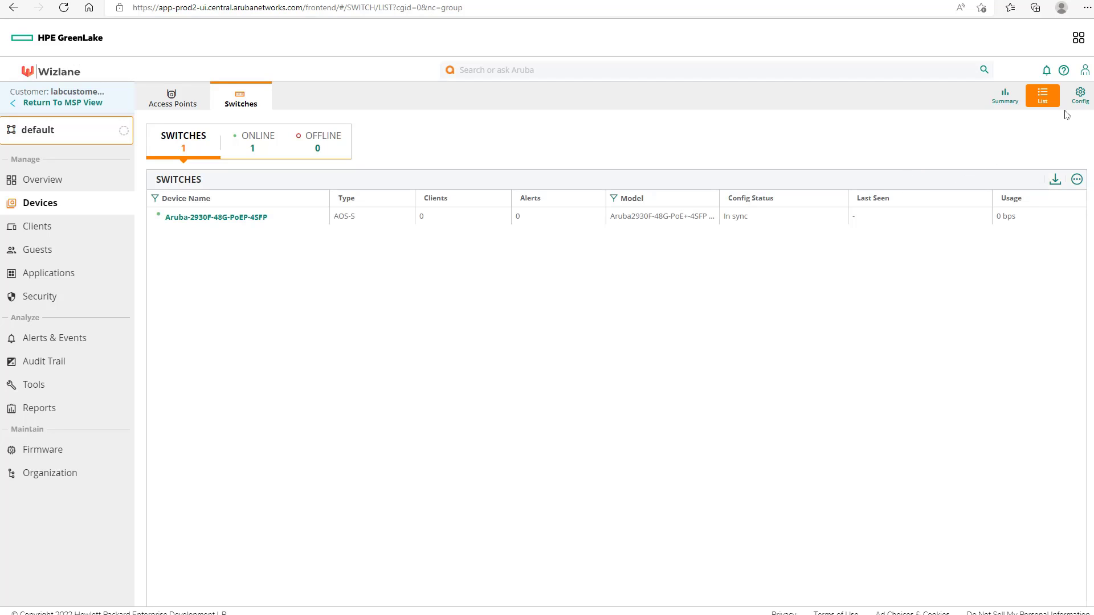
click(1079, 100)
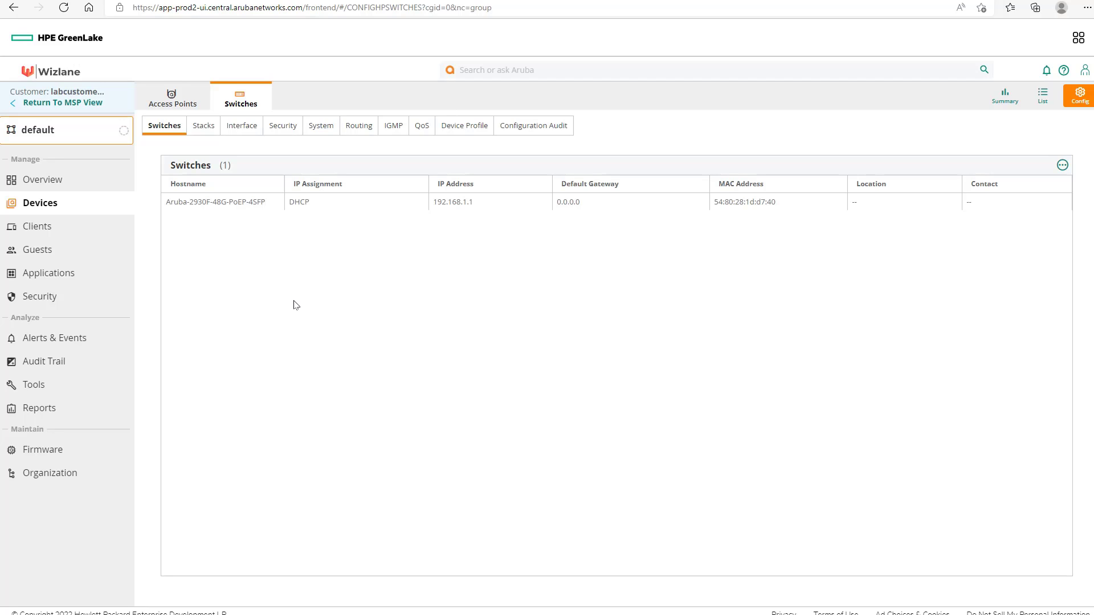
mouse_move(256, 203)
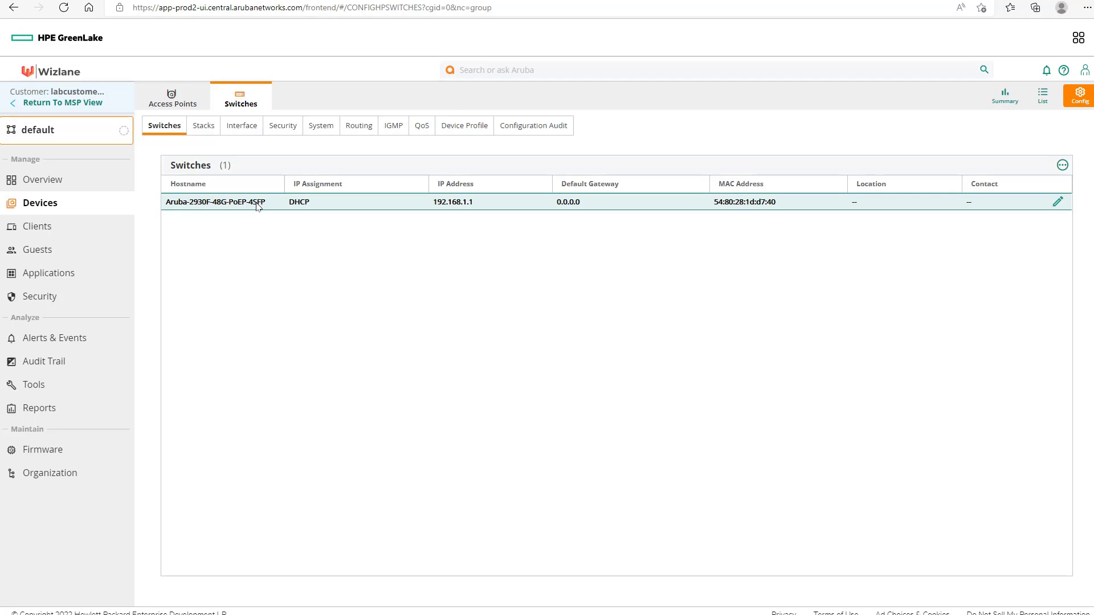
click(244, 132)
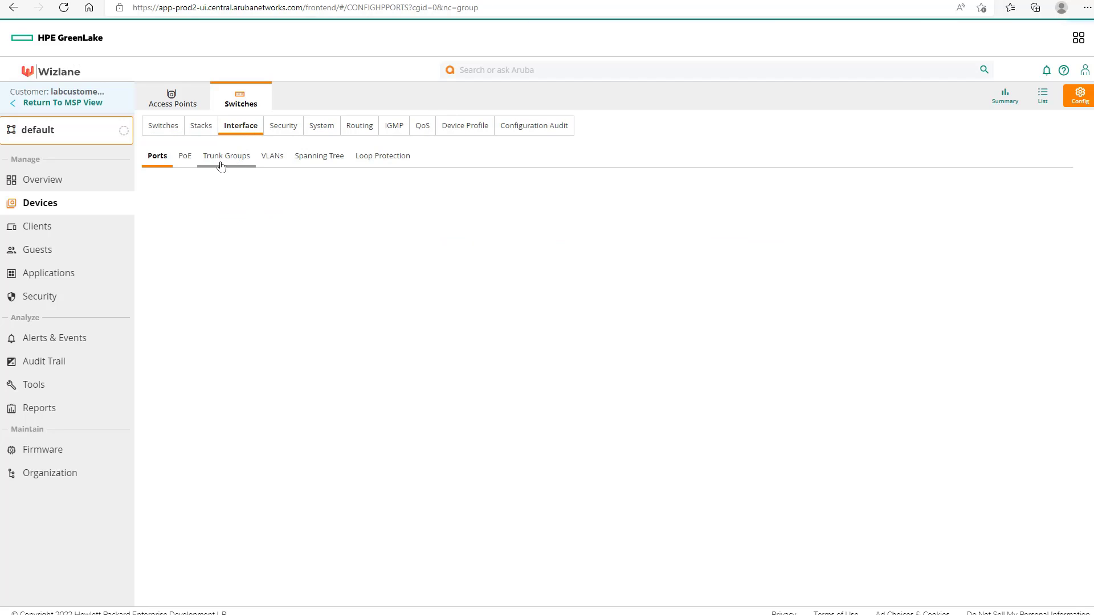
click(272, 157)
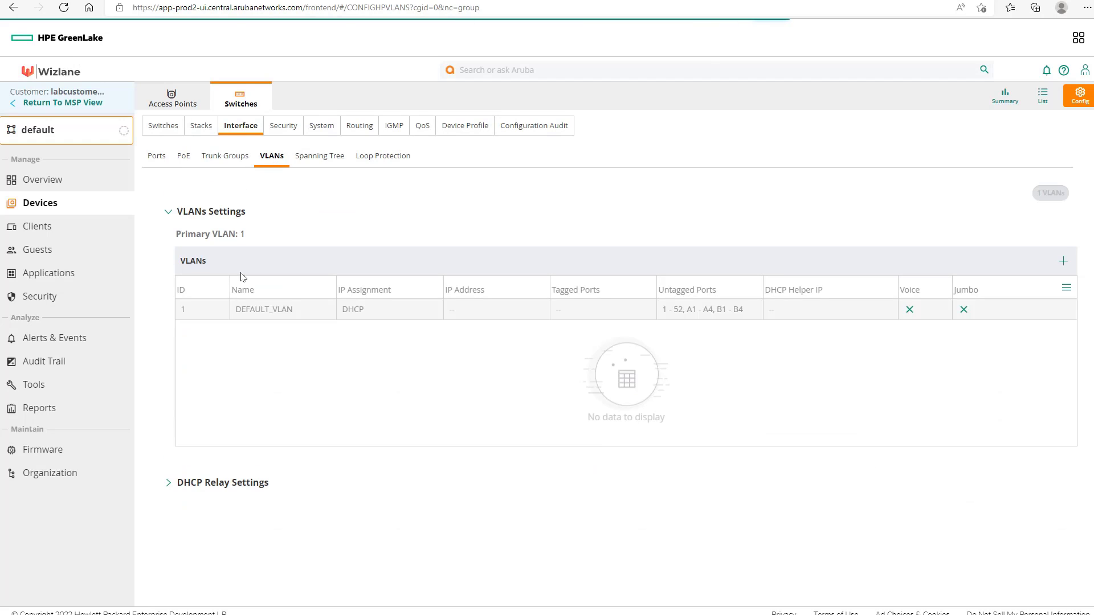
click(276, 310)
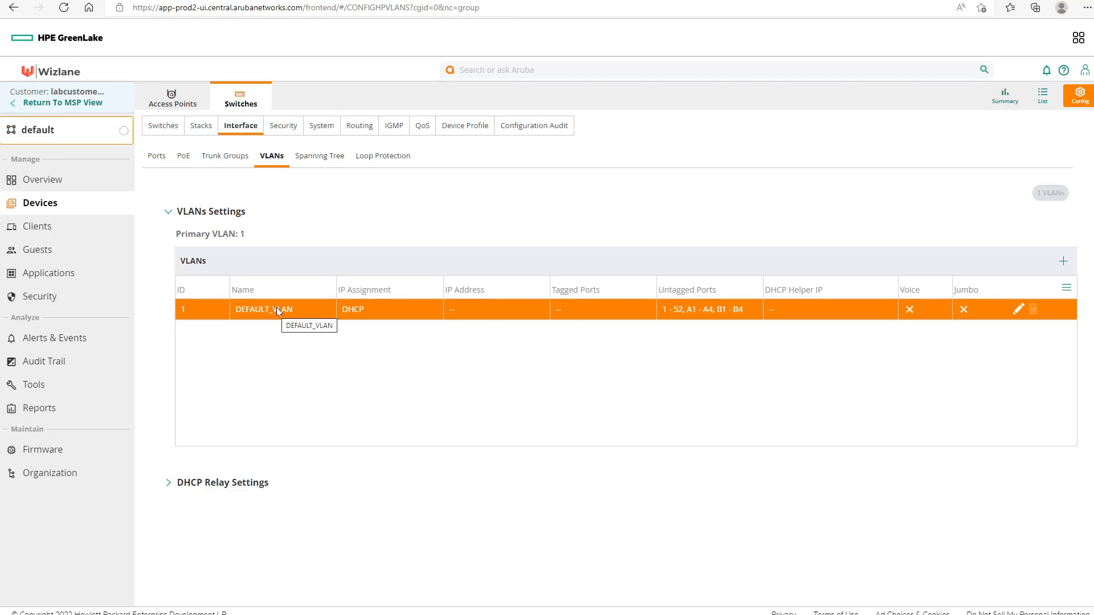
click(1064, 264)
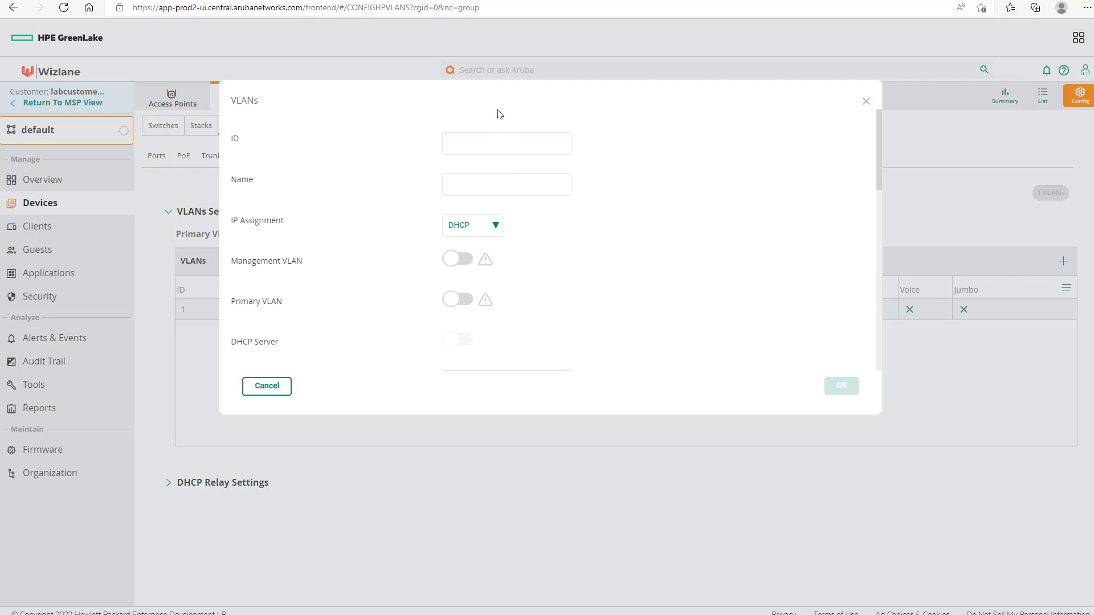
Step: Create VLAN 100 named test with DHCP IP assignment and confirm it
click(507, 143)
text(100)
key(Return)
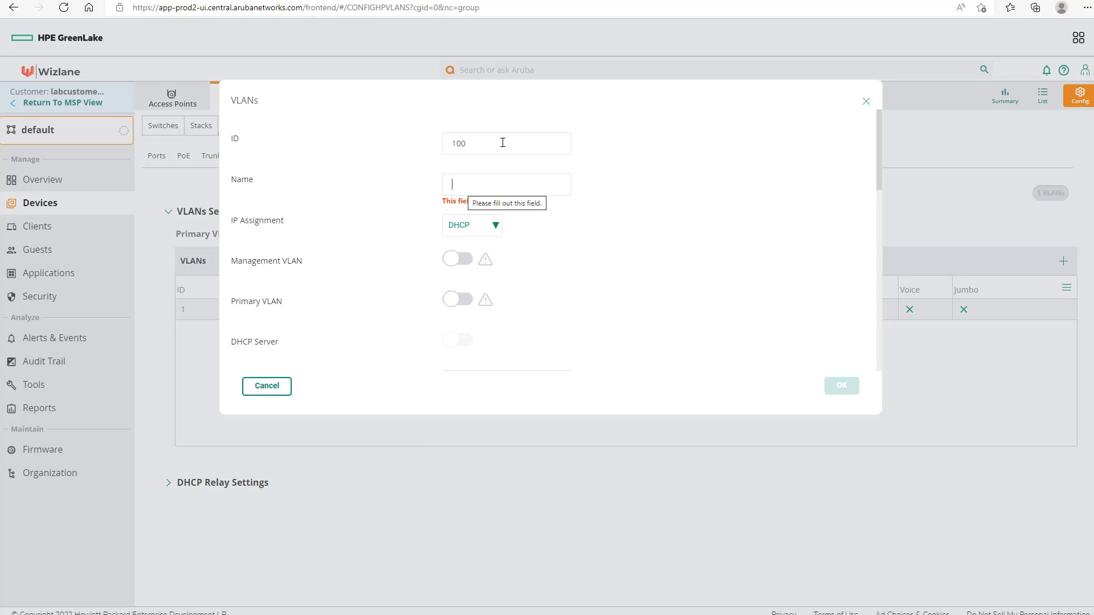
text(test)
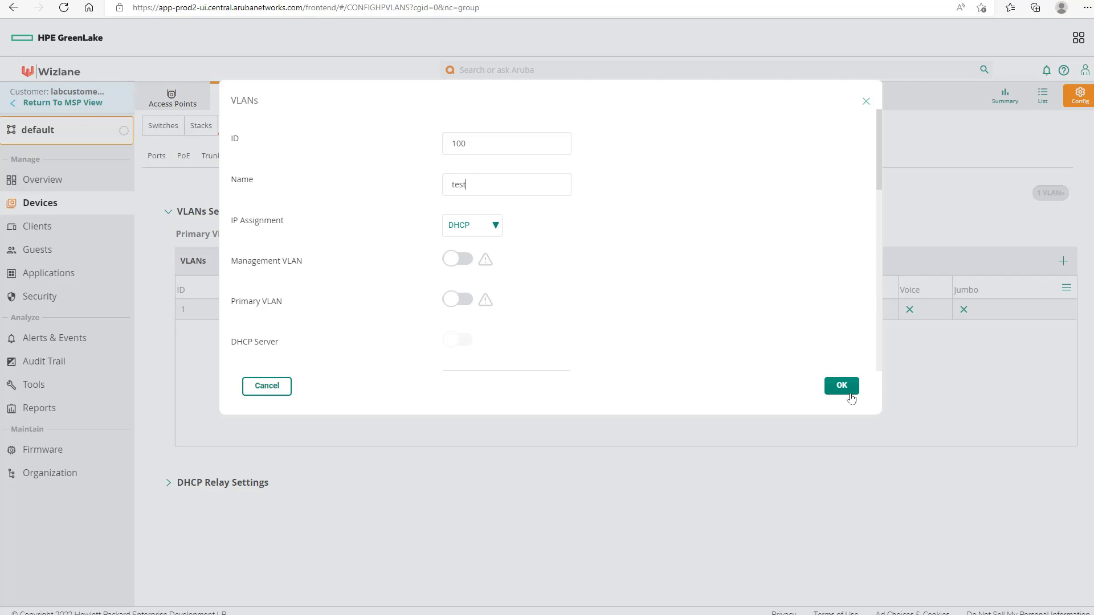
scroll(813, 302, down, 4)
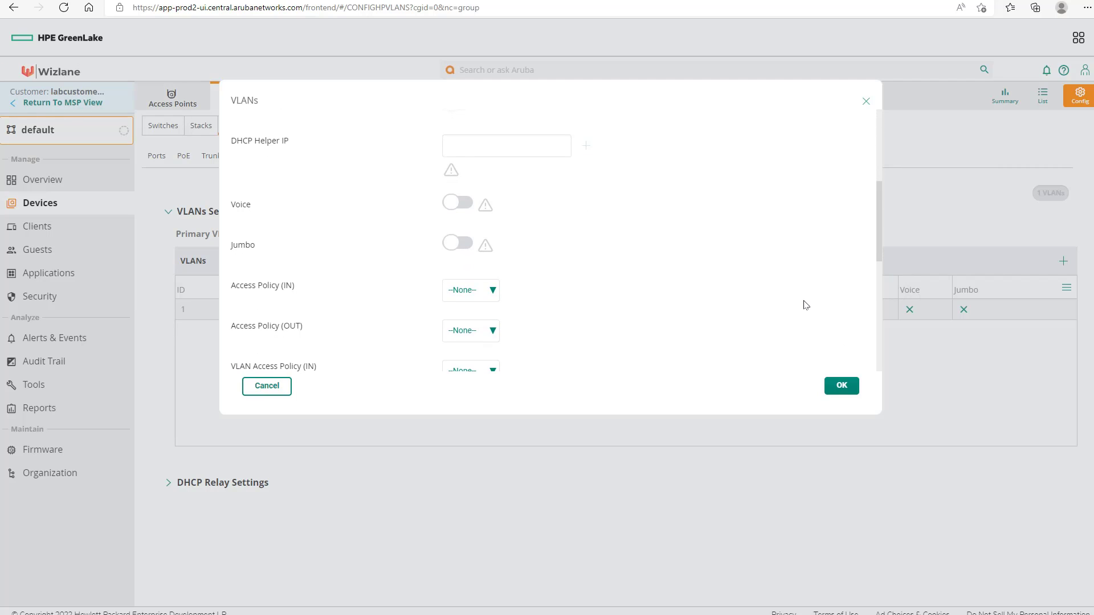
scroll(804, 305, down, 2)
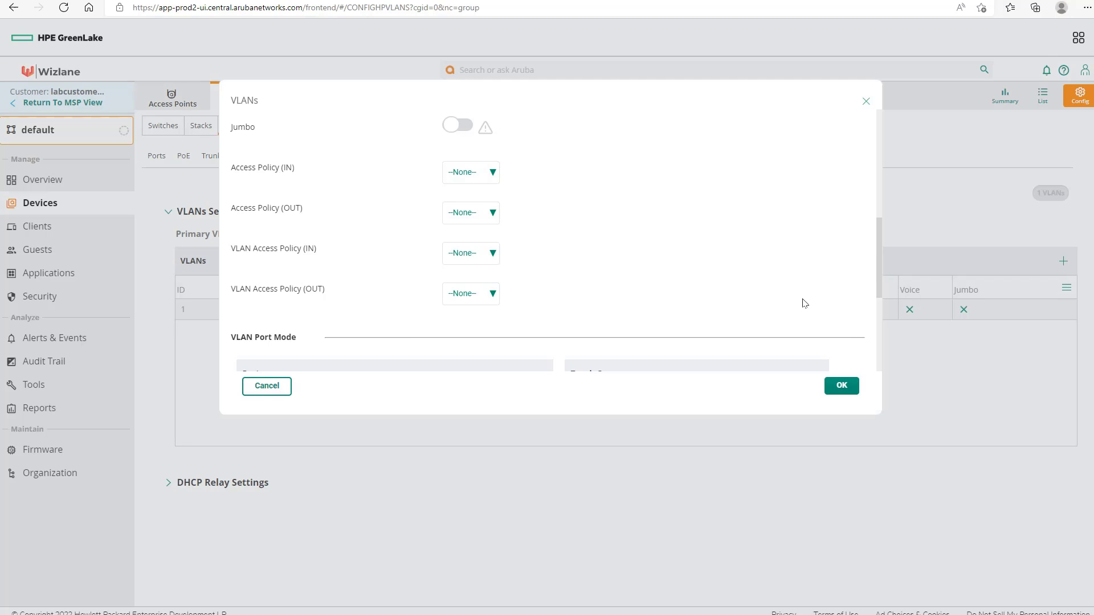
scroll(805, 304, down, 2)
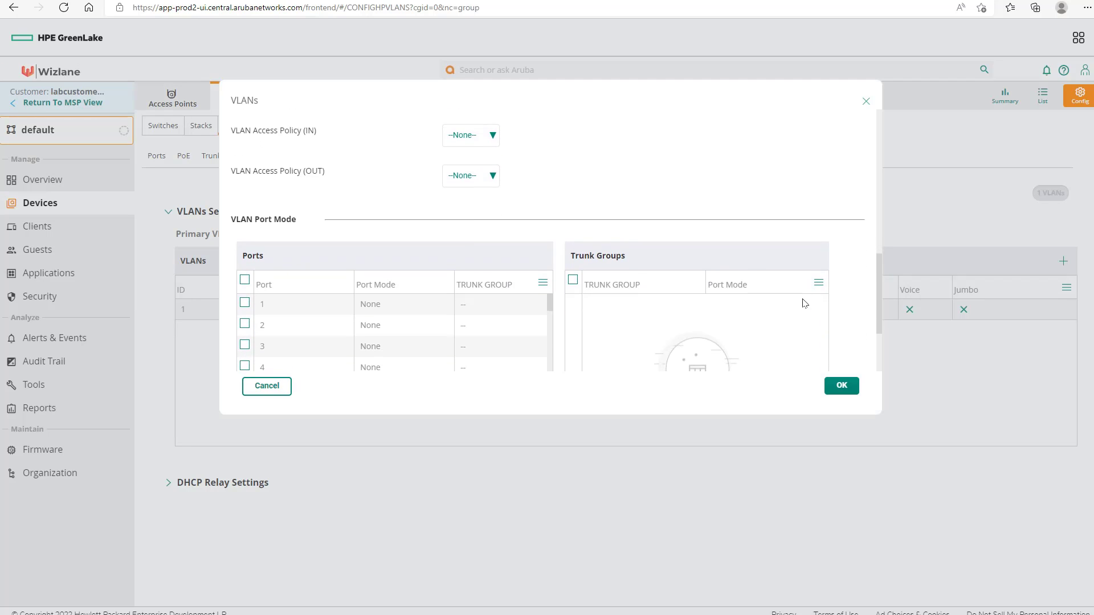
scroll(800, 302, down, 2)
scroll(642, 283, up, 1)
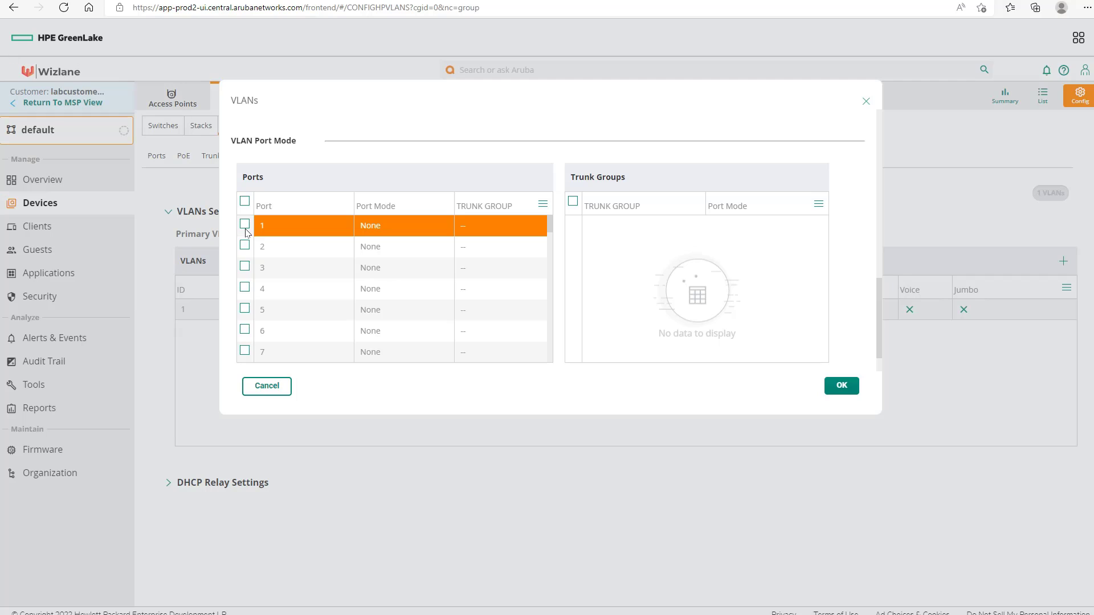
click(842, 386)
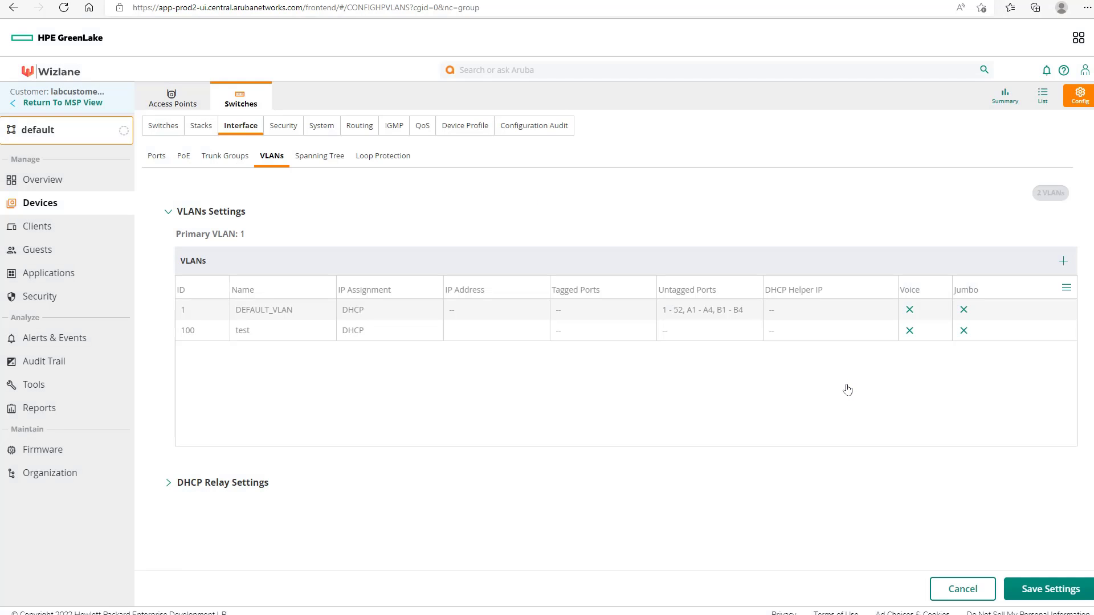
Step: Save the VLAN settings to commit VLAN 100 test
click(1055, 592)
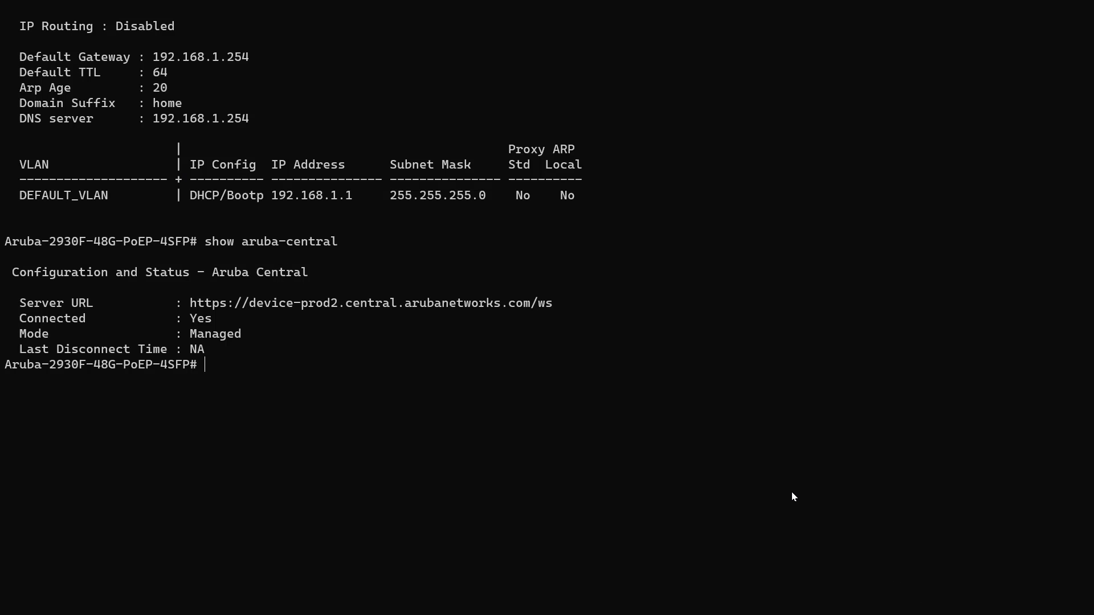
Step: List the switch VLANs with sh vlans, showing VLAN 100 test beside DEFAULT_VLAN
text(sh vlans)
key(Return)
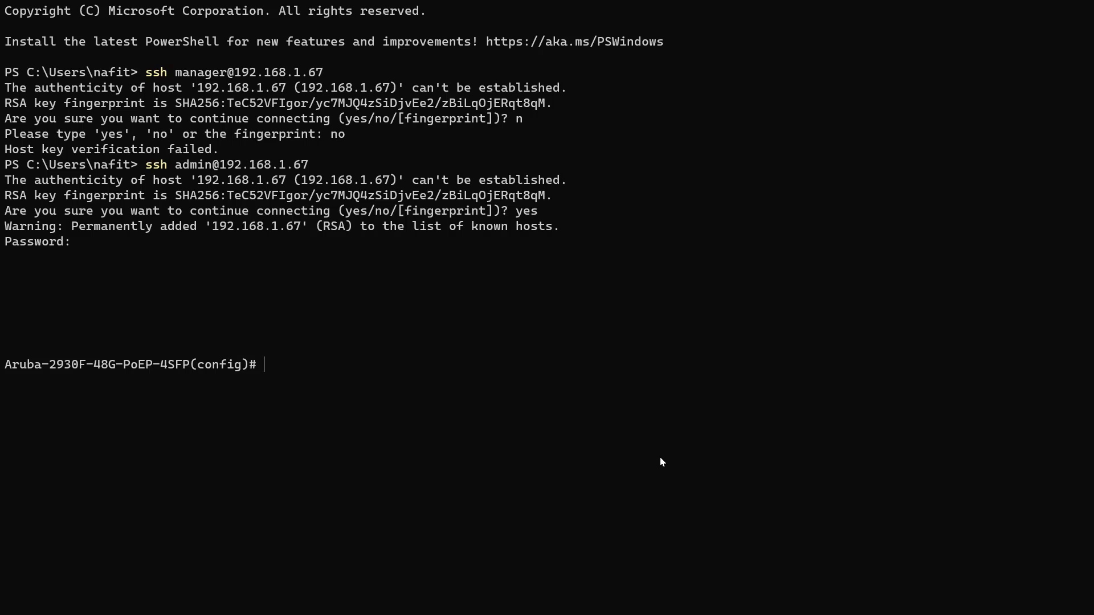
Step: Run show aruba-central and show version, highlighting running firmware 16.05.0007
text(show aruba-central)
key(Return)
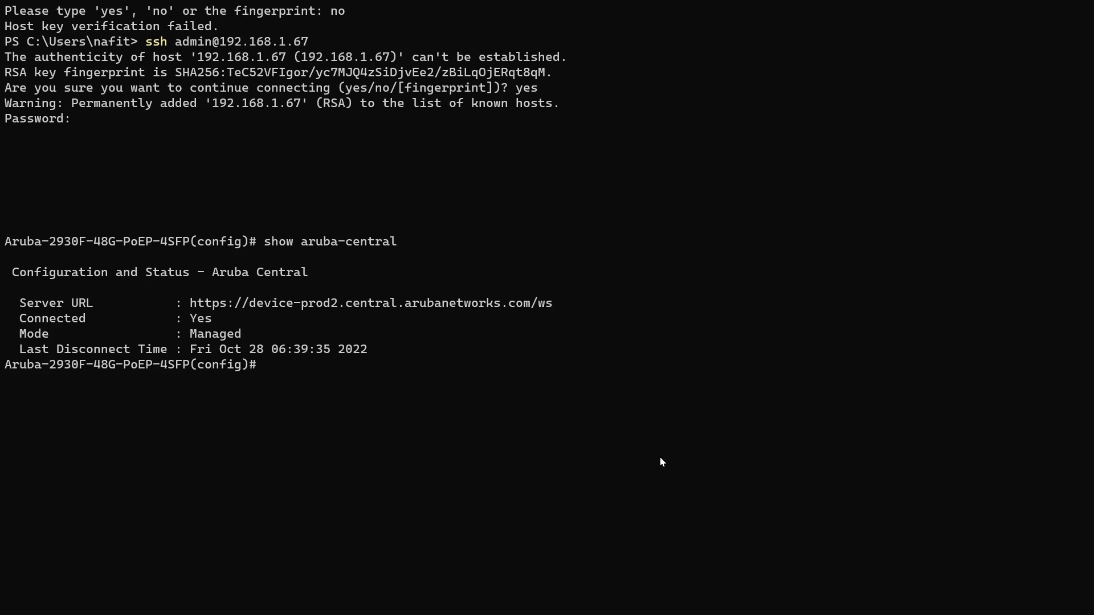
text(show version)
key(Return)
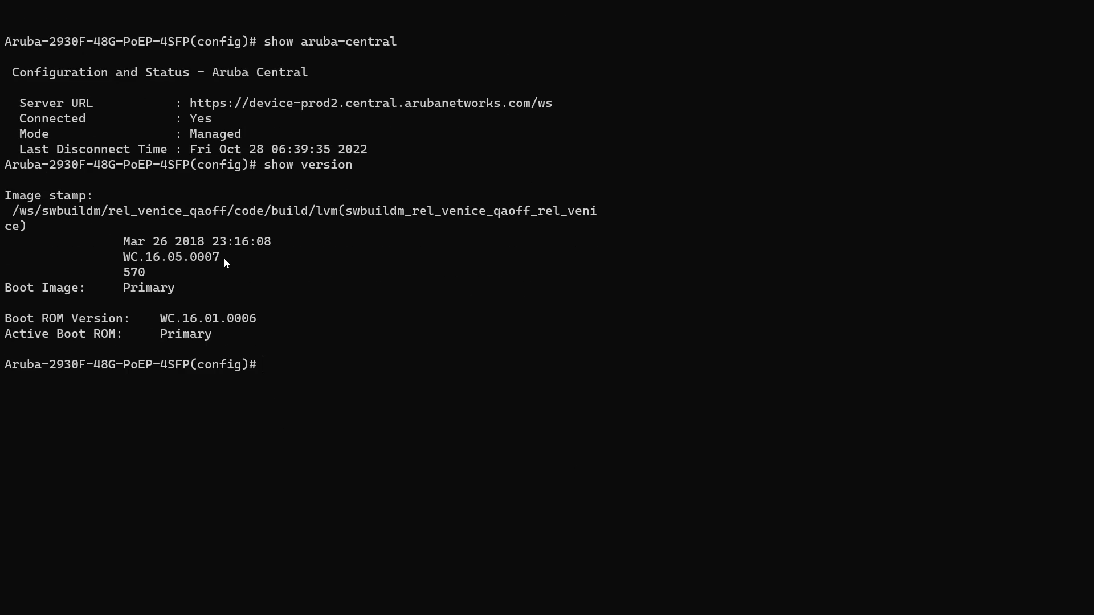
drag(223, 260, 170, 259)
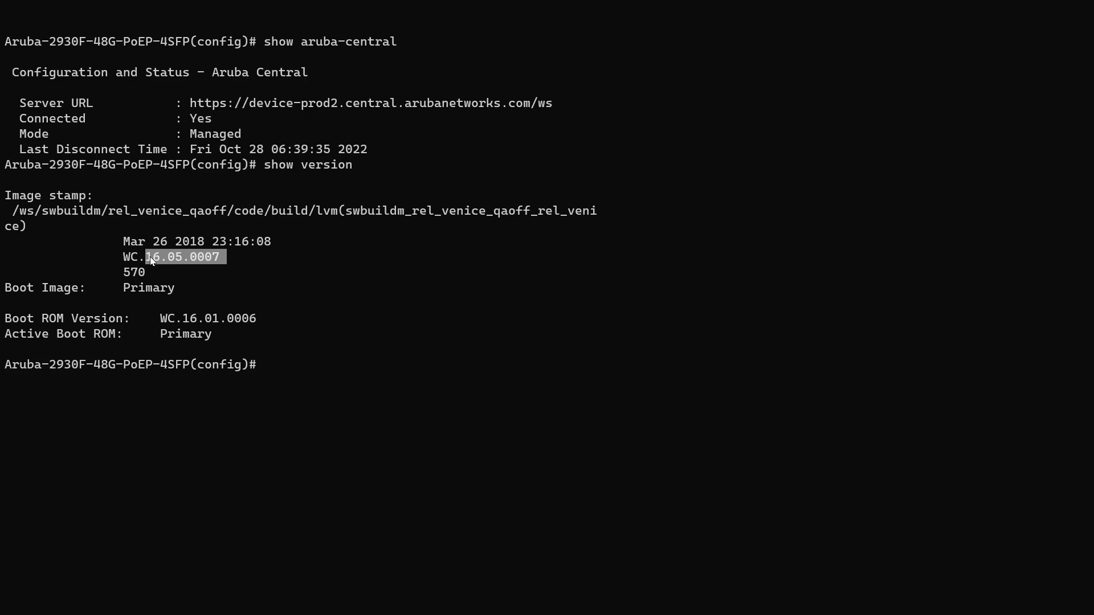
click(315, 344)
Step: List the flash images and highlight the primary image's firmware version
text(show flash)
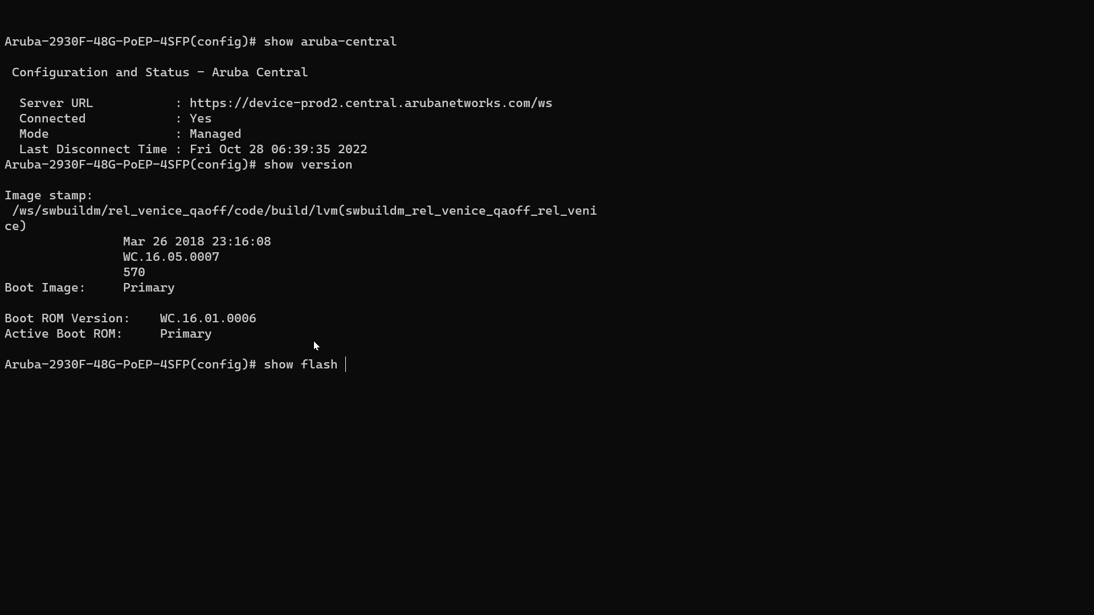
key(Return)
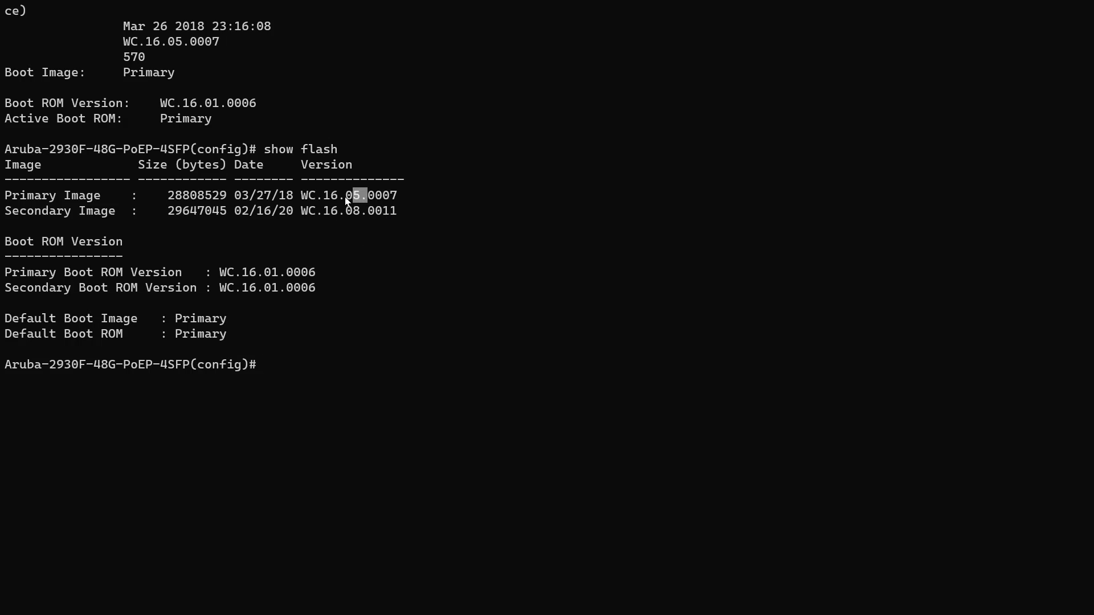
mouse_move(346, 199)
mouse_down()
mouse_move(332, 197)
mouse_move(362, 212)
mouse_move(329, 211)
mouse_up()
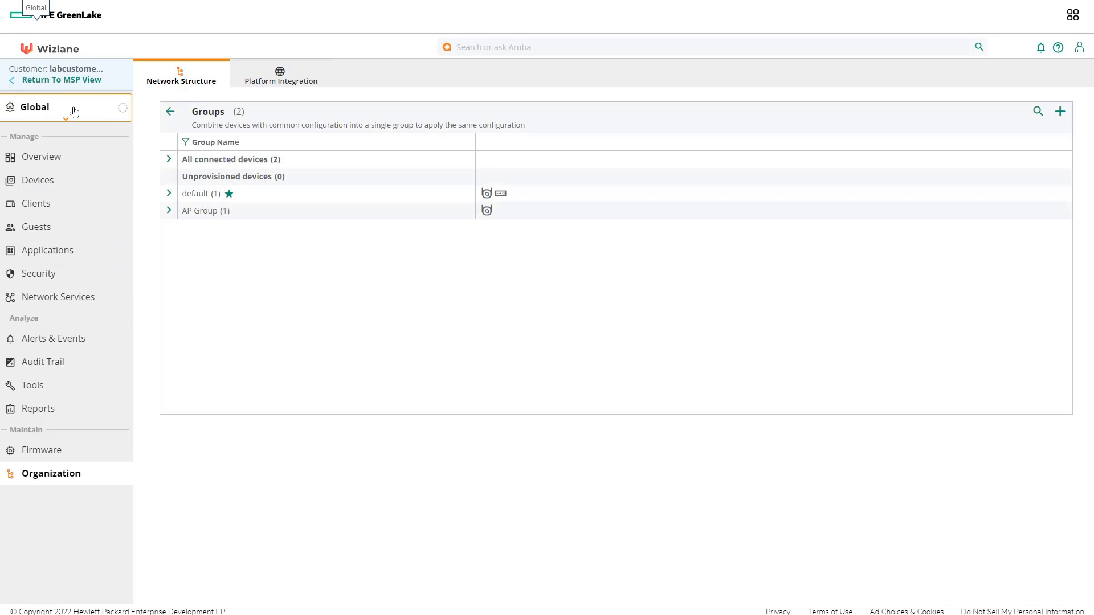
Step: Open the Firmware switches list (2930F on 16.05.0007, 16.10.0022 recommended) and its compliance settings
click(45, 456)
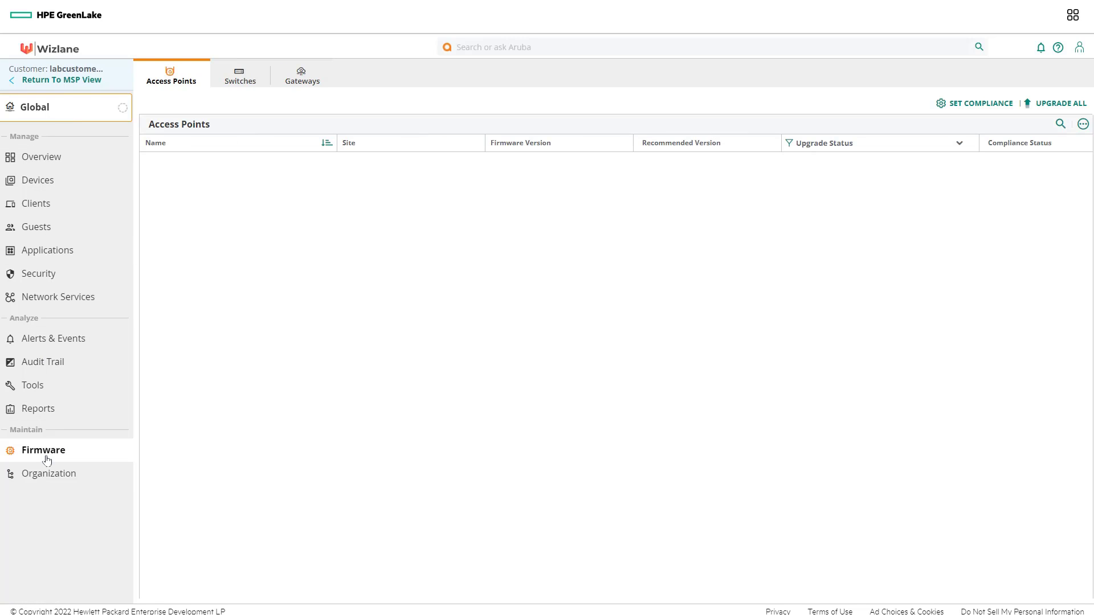
click(237, 84)
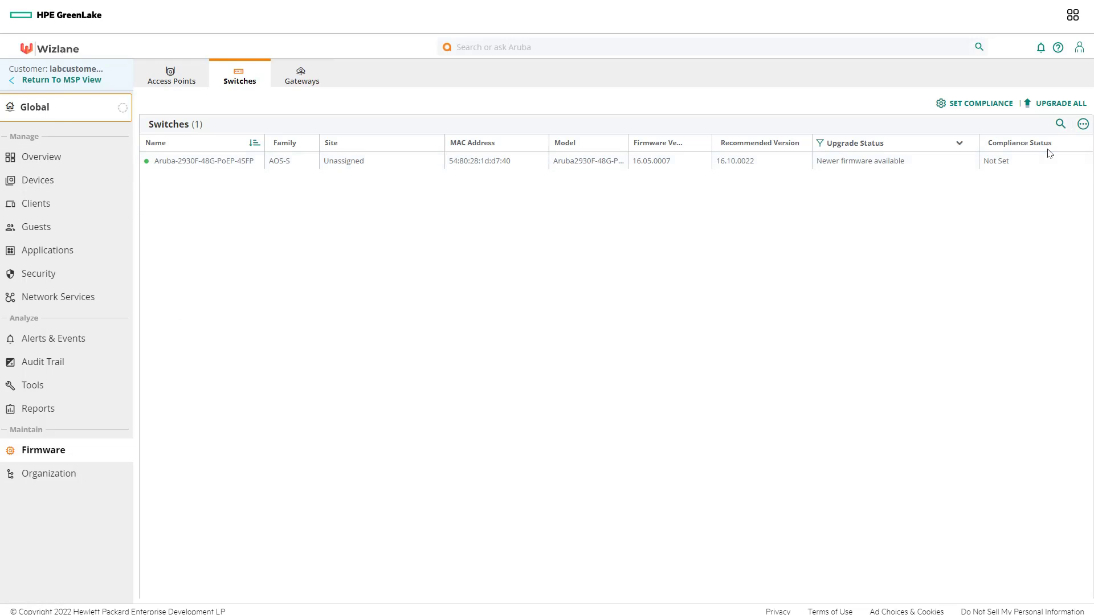
mouse_move(1041, 160)
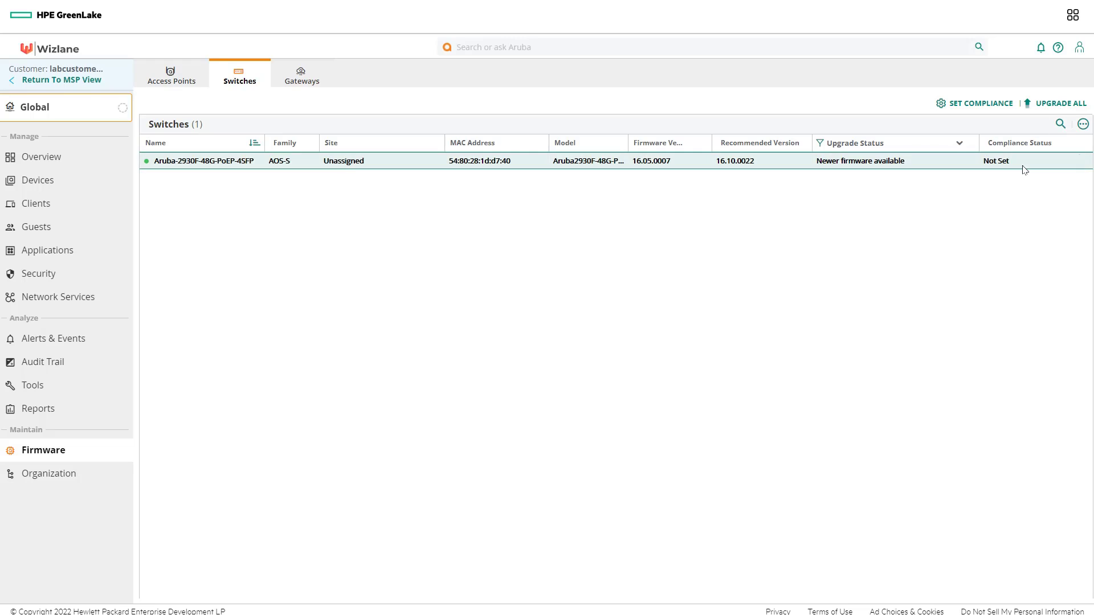
click(982, 111)
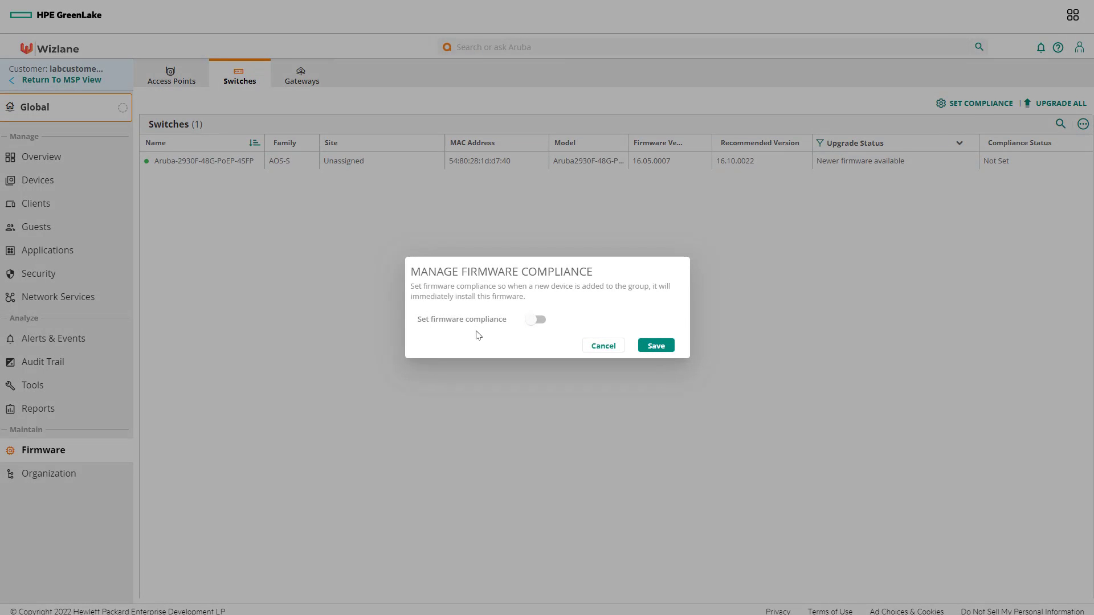
Step: Enable firmware compliance, browse the Groups and AOS-S version lists, then cancel without saving
click(540, 320)
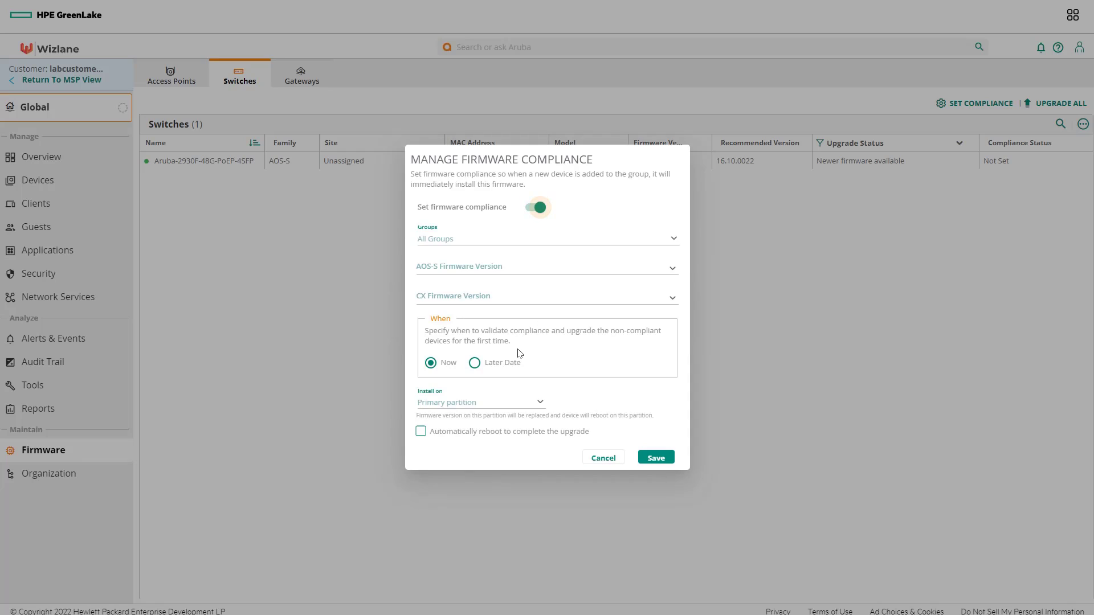
click(490, 244)
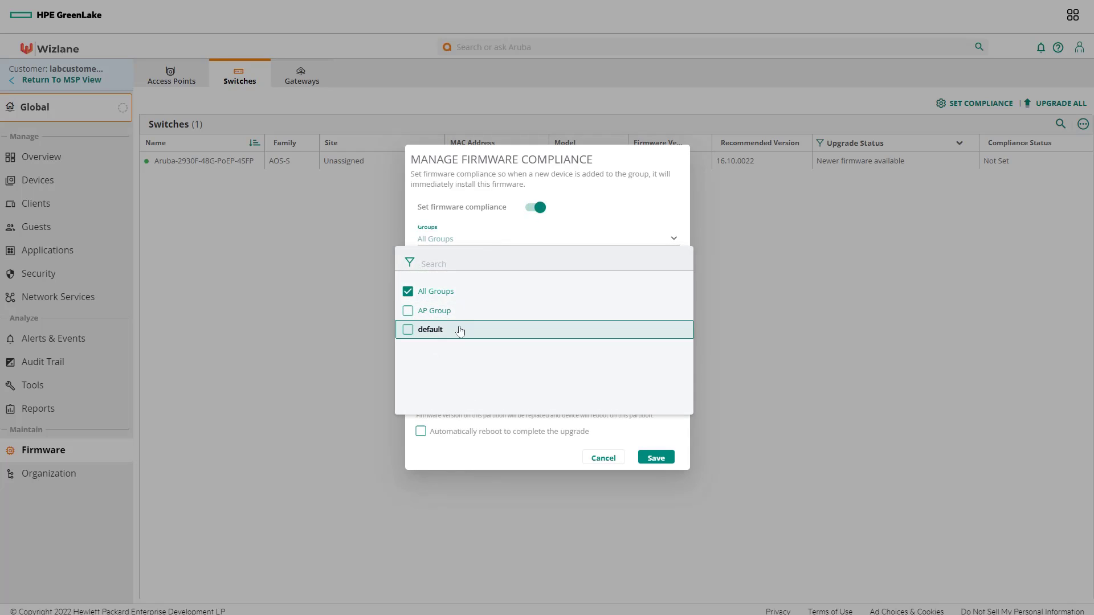
click(478, 229)
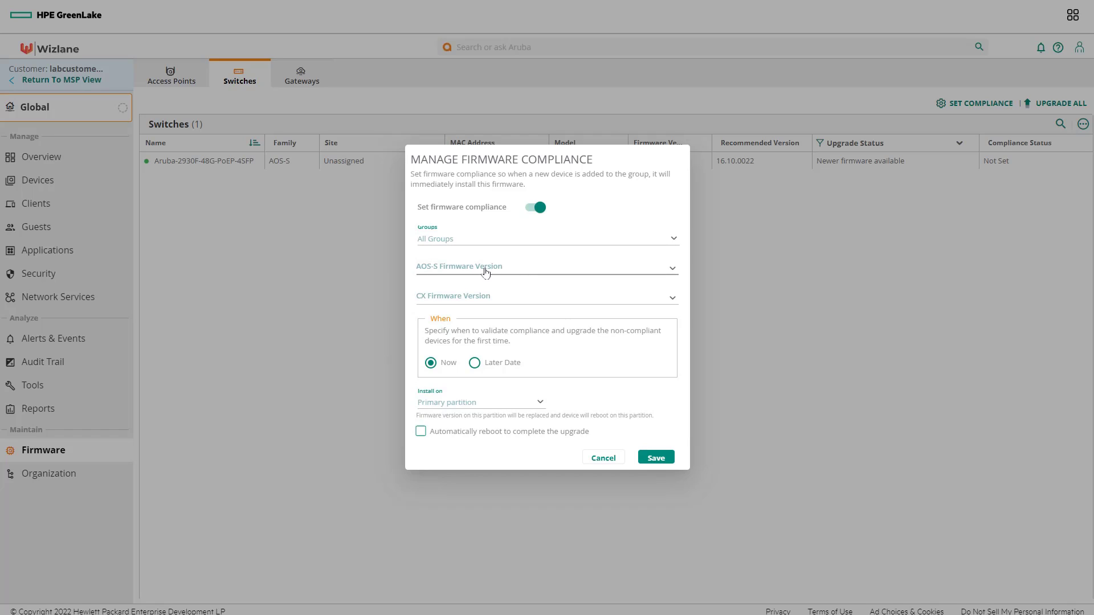
click(523, 276)
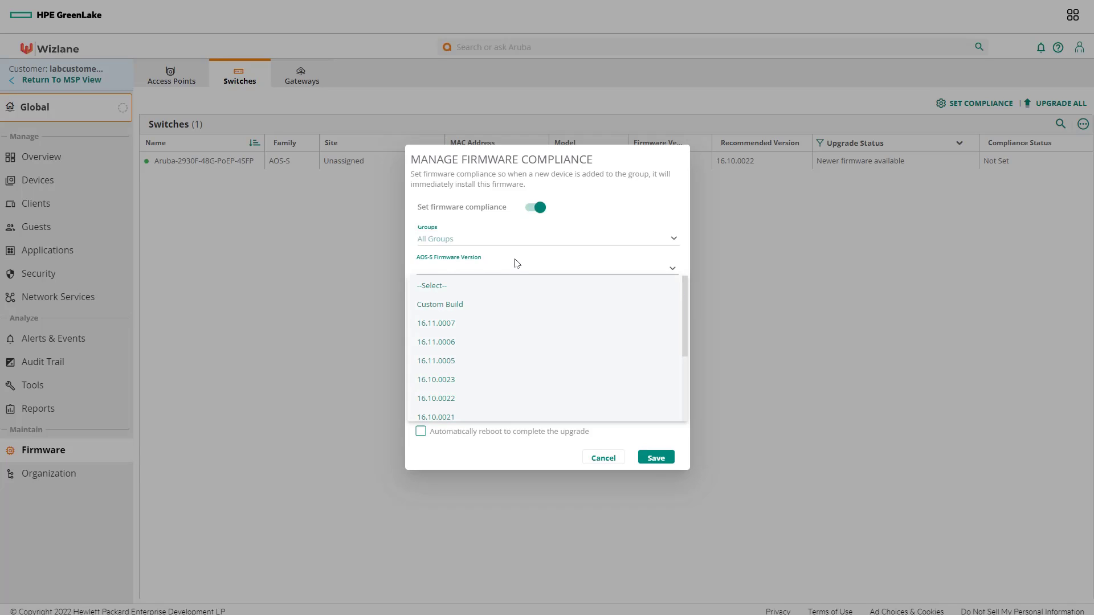
click(592, 229)
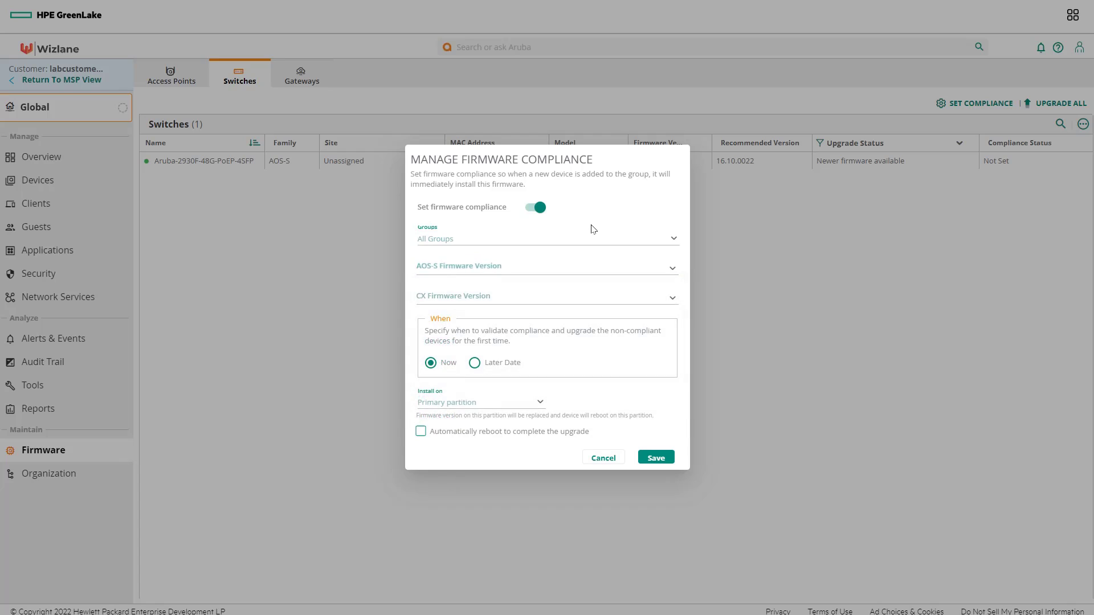
click(603, 457)
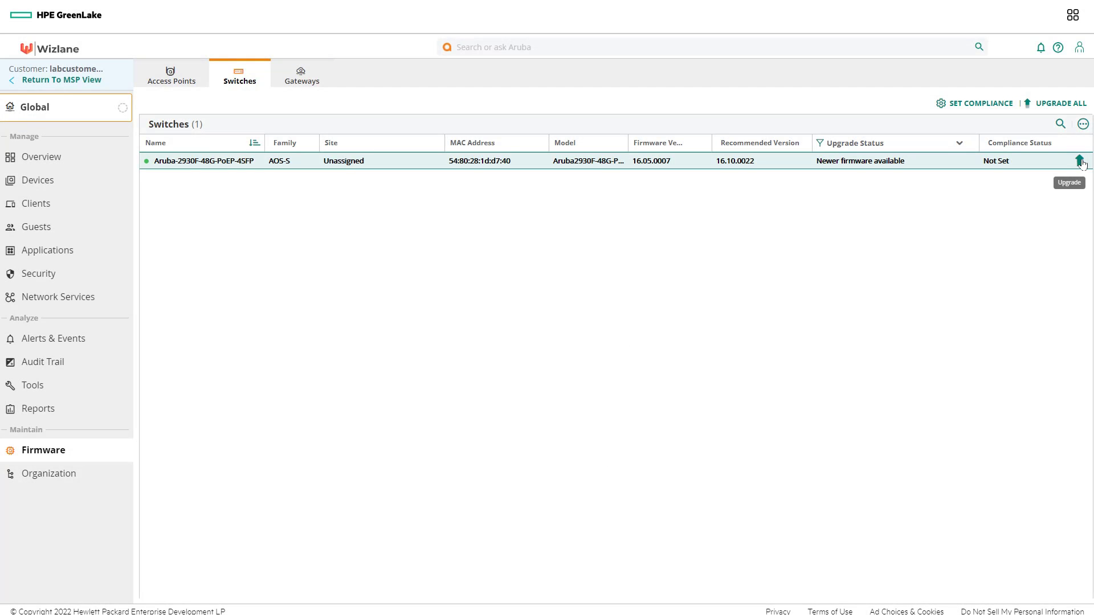
Step: Start a firmware upgrade, browse the AOS-S versions, then cancel it
click(1080, 162)
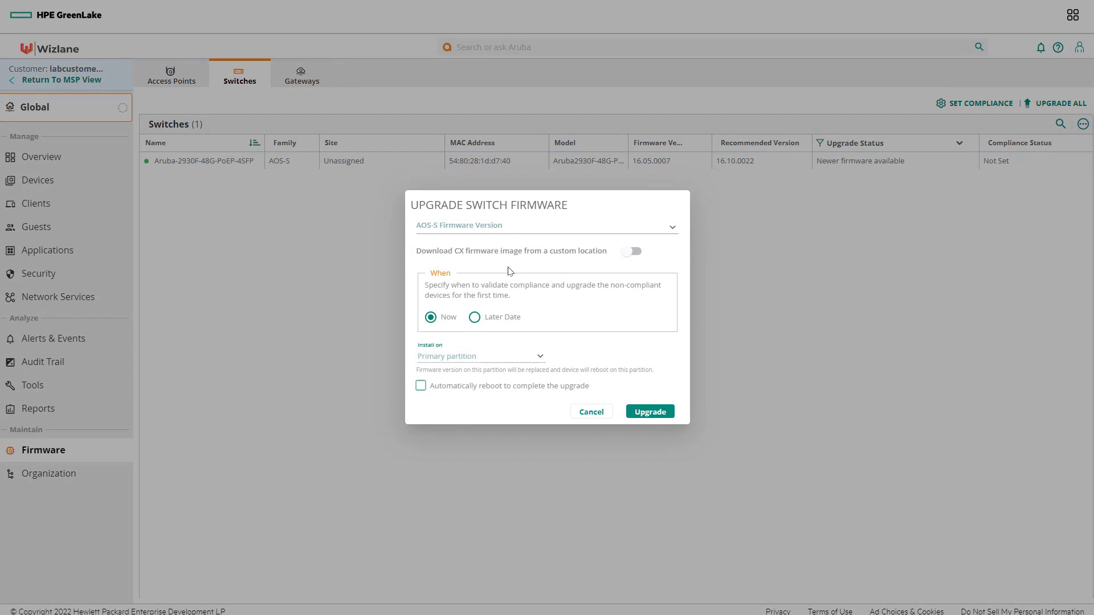
click(504, 231)
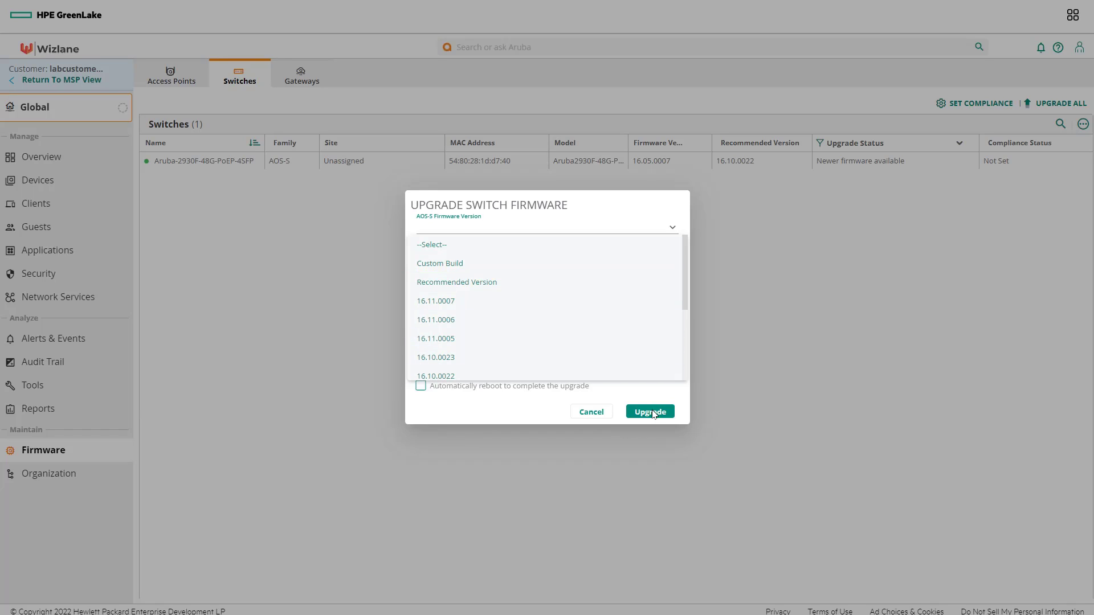
click(594, 417)
click(592, 412)
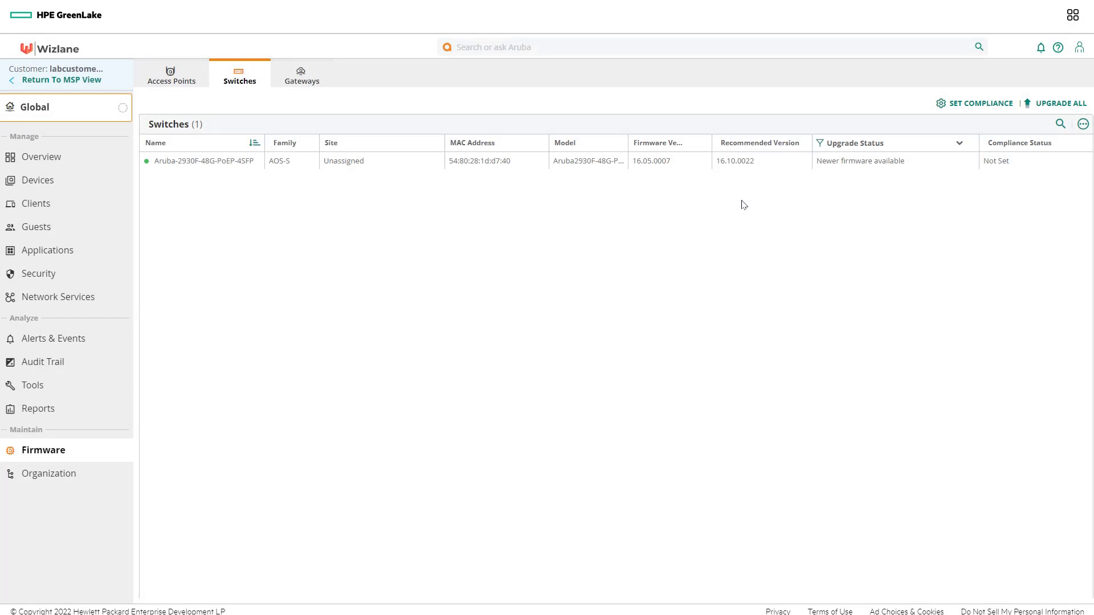
Step: Upgrade the 2930F switch to the recommended 16.10.0022 on the primary partition with automatic reboot
click(745, 166)
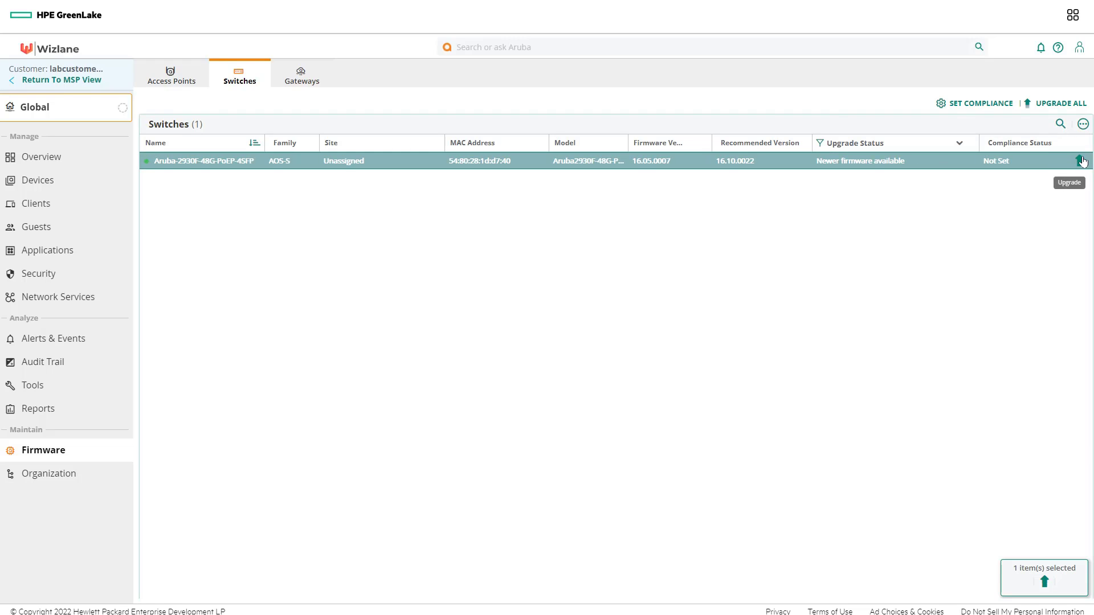
click(1083, 161)
click(519, 235)
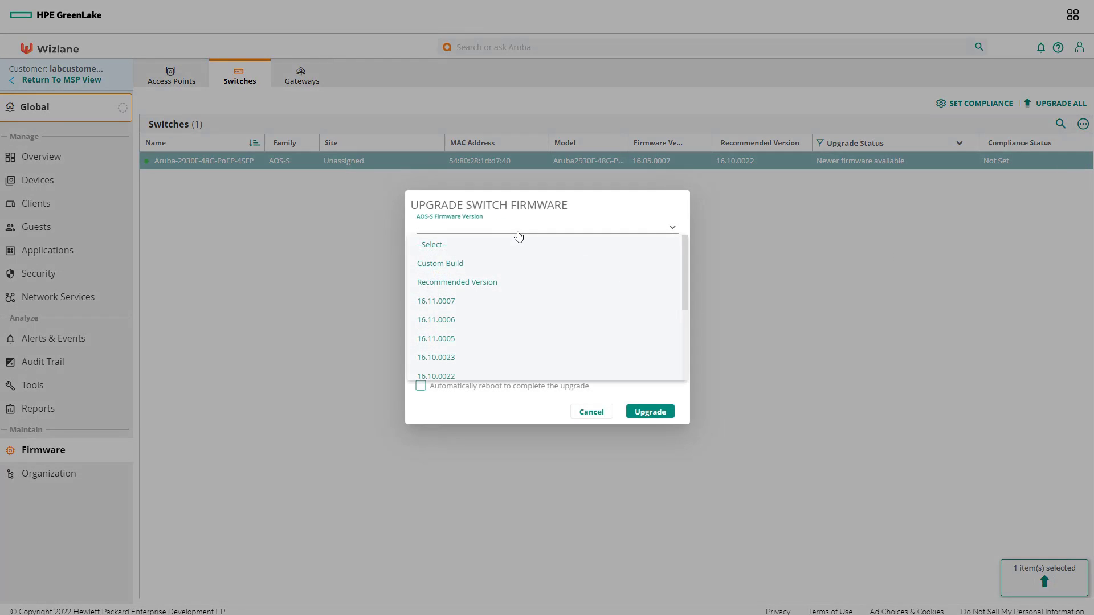
click(492, 283)
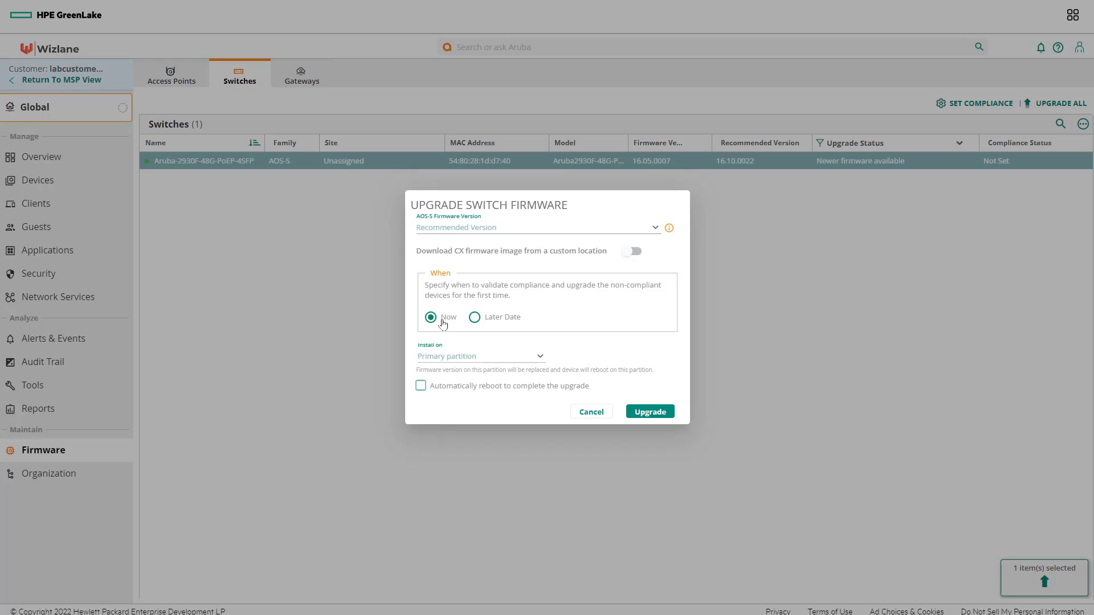
click(526, 362)
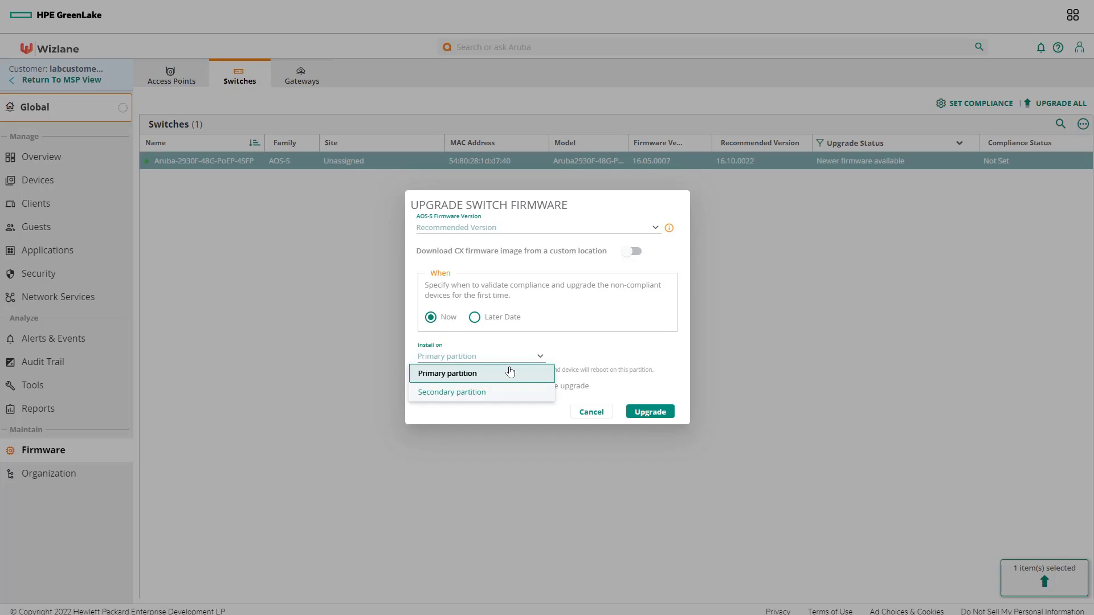
click(512, 375)
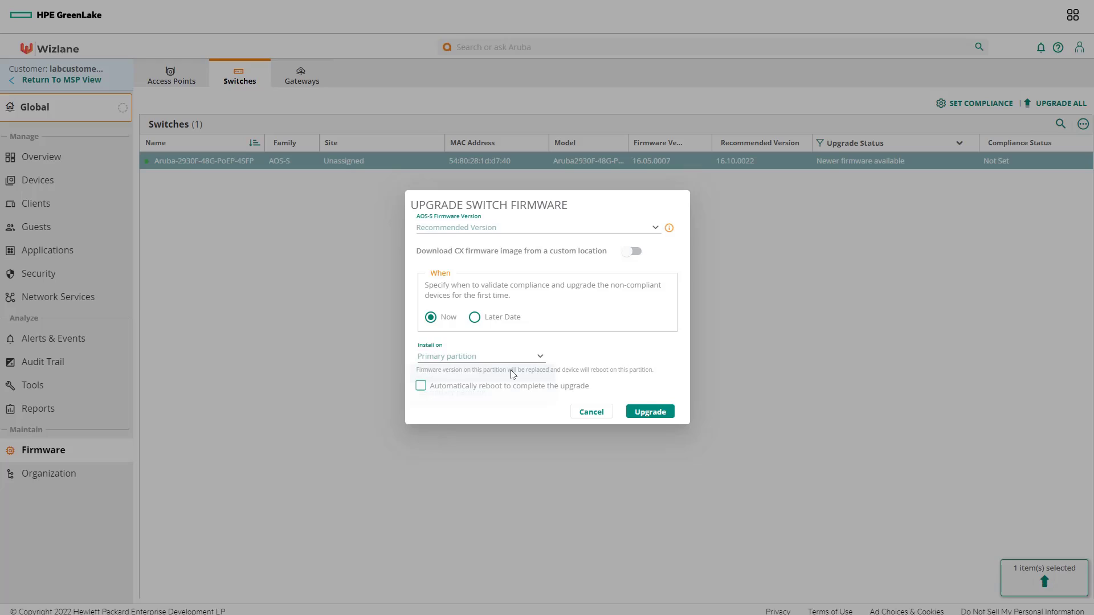
click(479, 388)
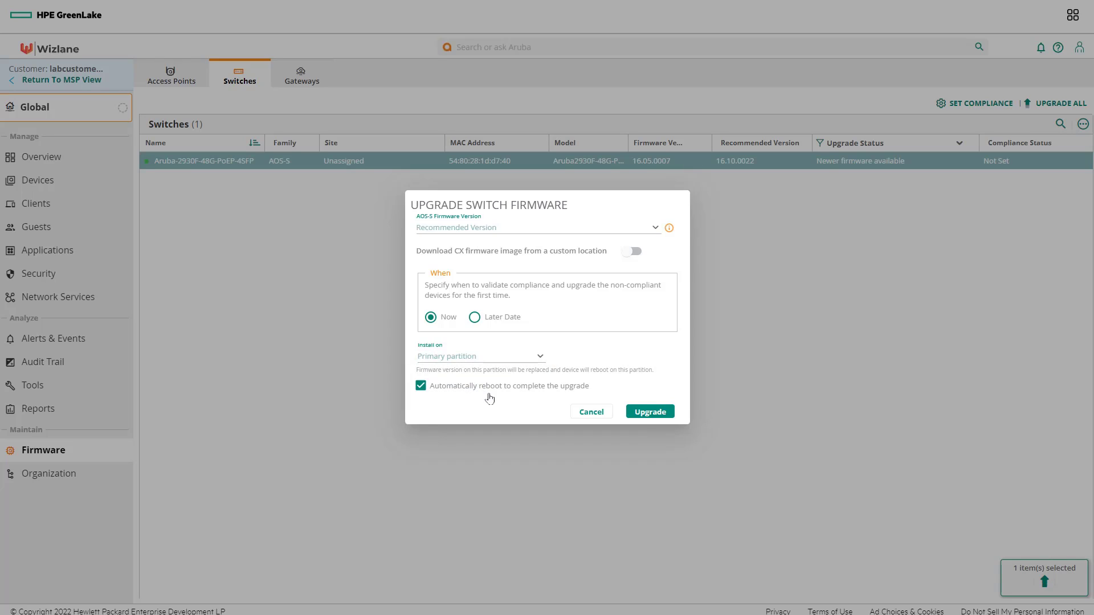
click(645, 413)
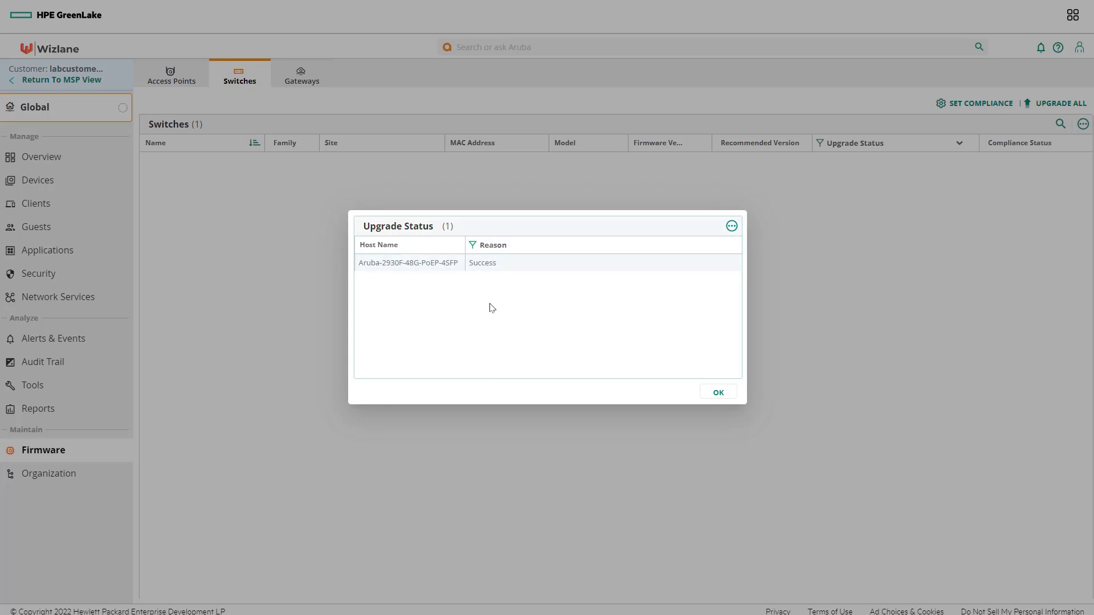
click(717, 393)
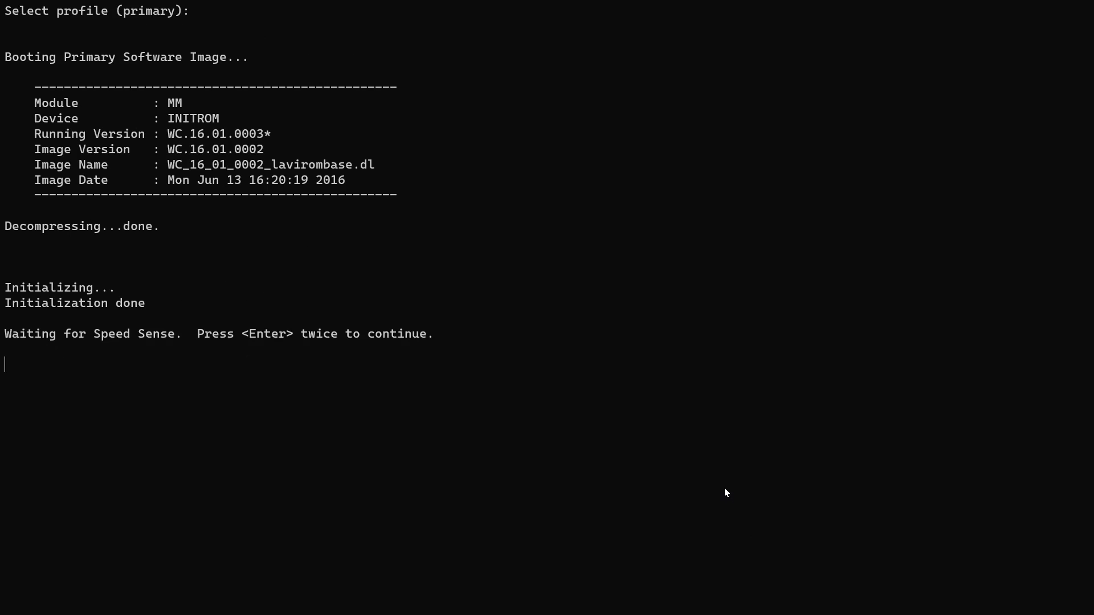
Step: Connect to the switch console and run 'show version', confirming WC.16.10.0022 from primary
key(Return)
key(Return)
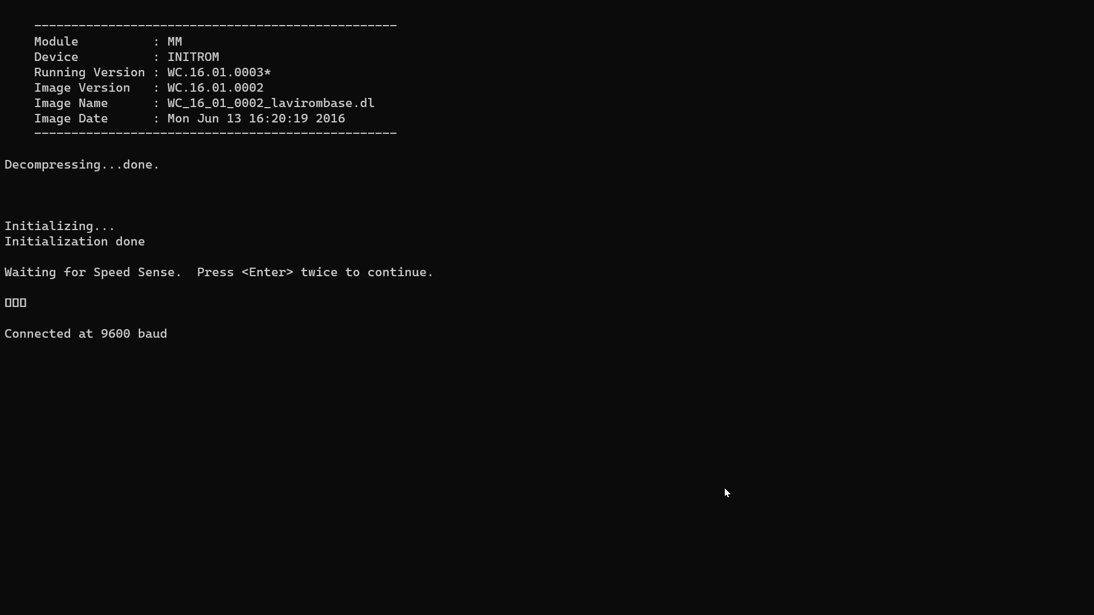
key(Return)
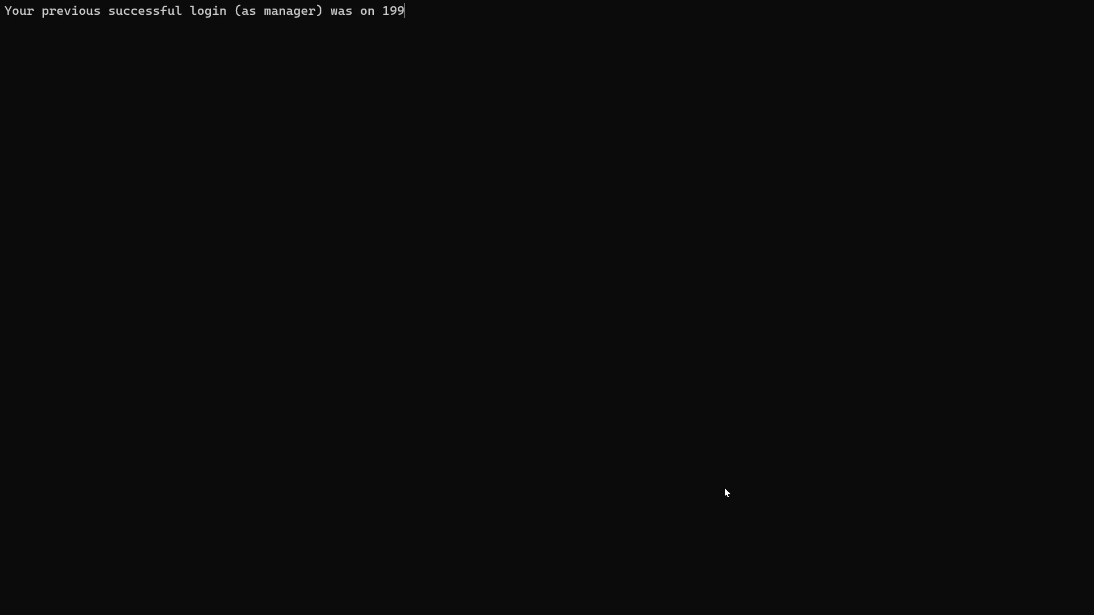
text(show version)
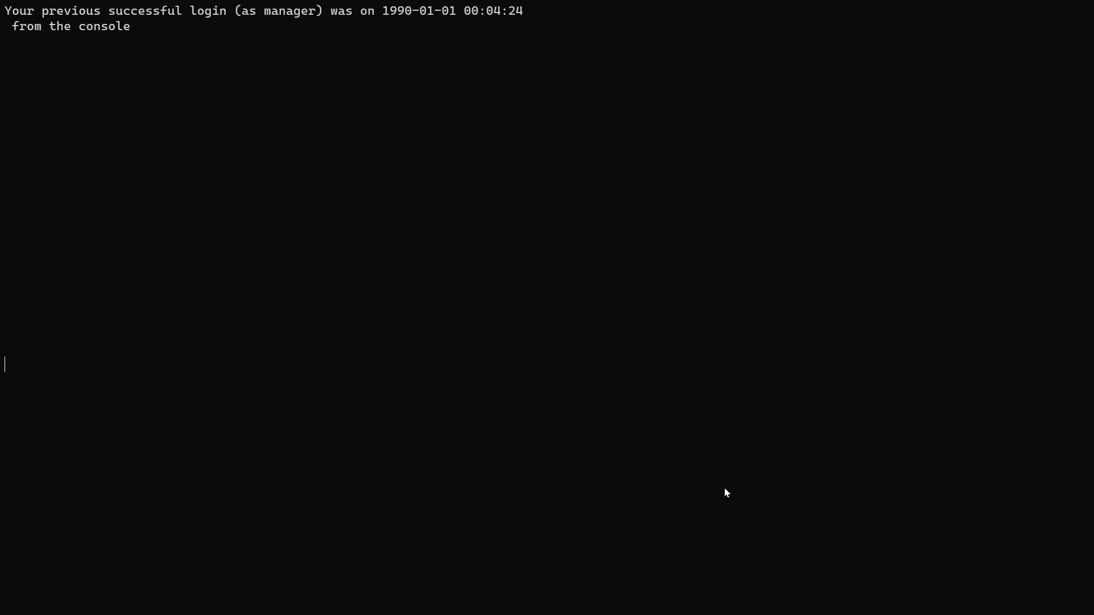
key(Return)
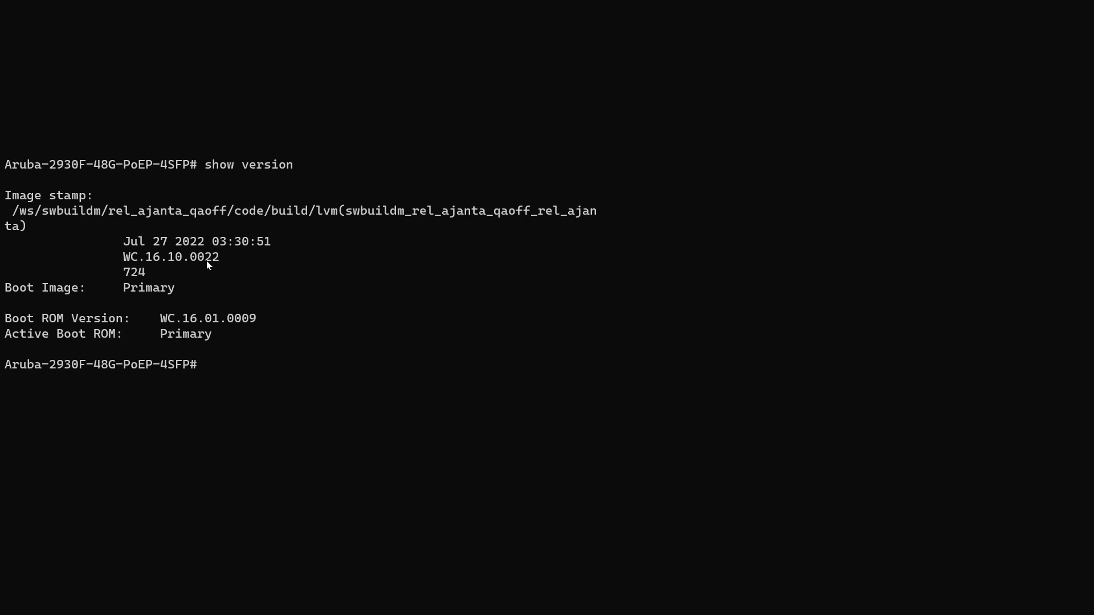
Step: Copy the running version WC.16.10.0022 and list the flash images with 'show flash'
drag(225, 257, 105, 256)
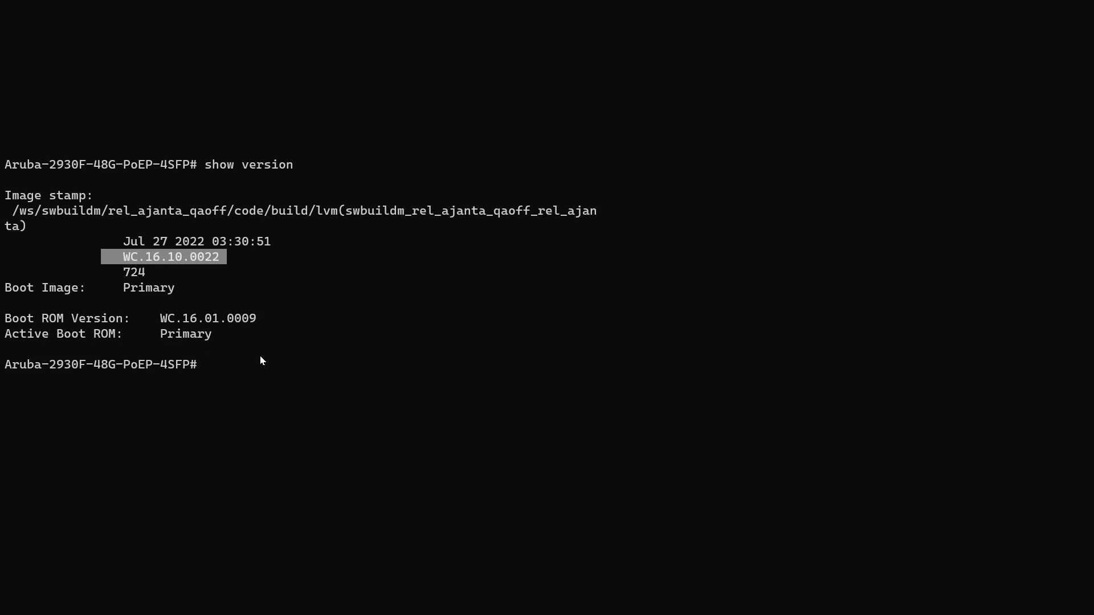
key(ctrl+c)
text(show )
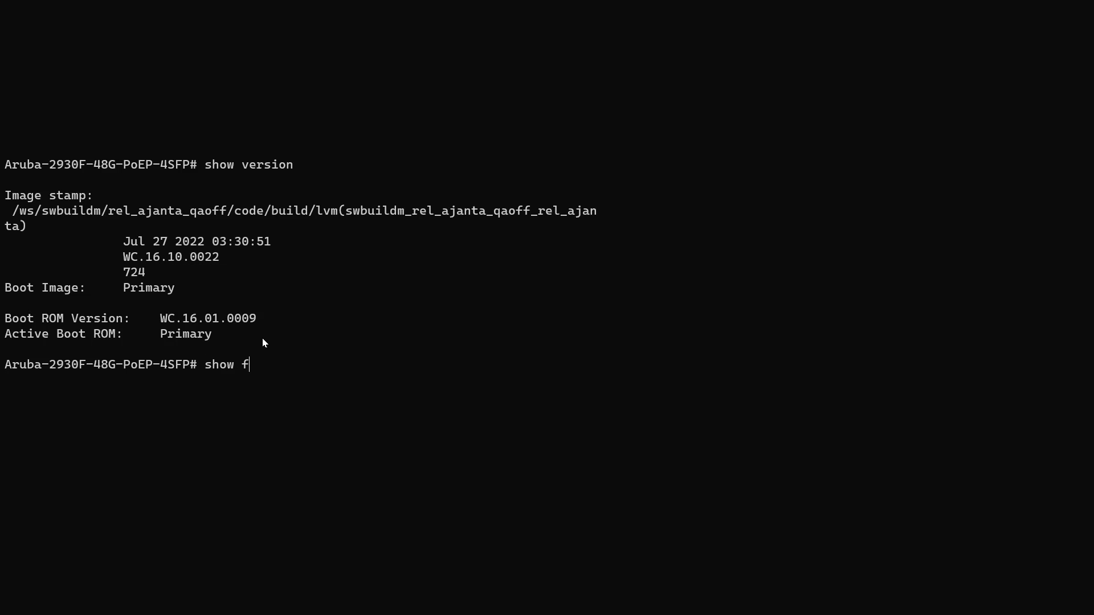
text(flash)
key(Return)
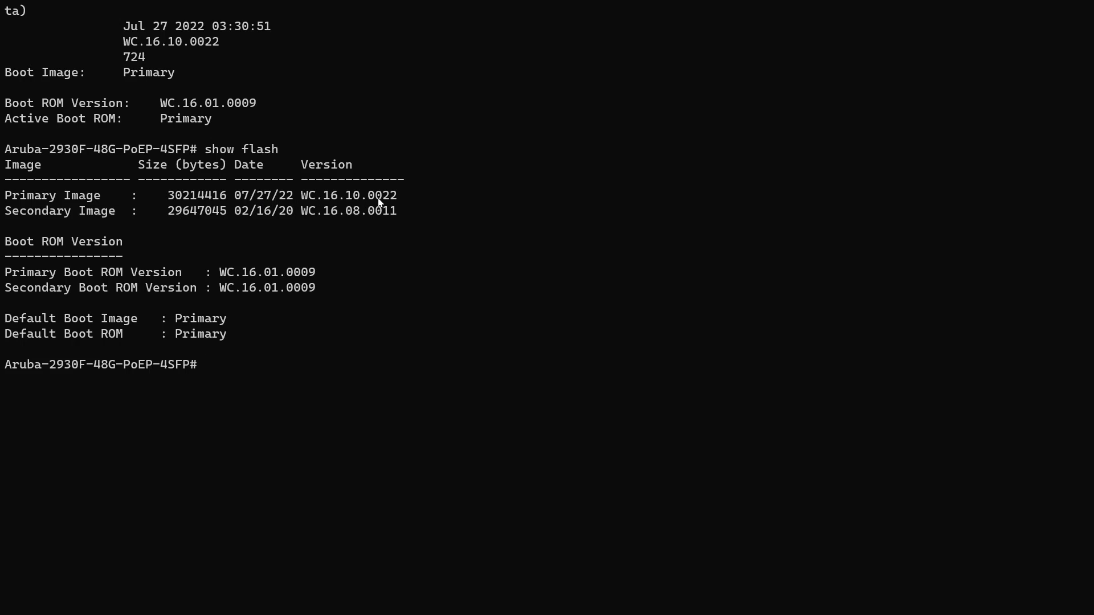
Step: Check the primary image version and Aruba Central connection, then open Central's Groups/Sites filter
drag(383, 204, 173, 203)
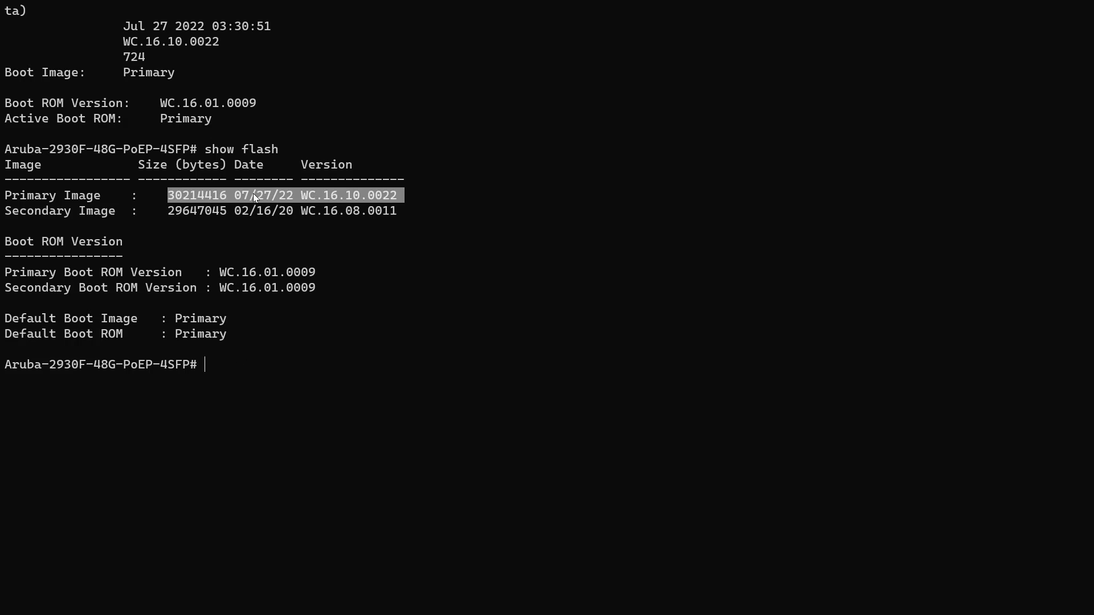
click(249, 389)
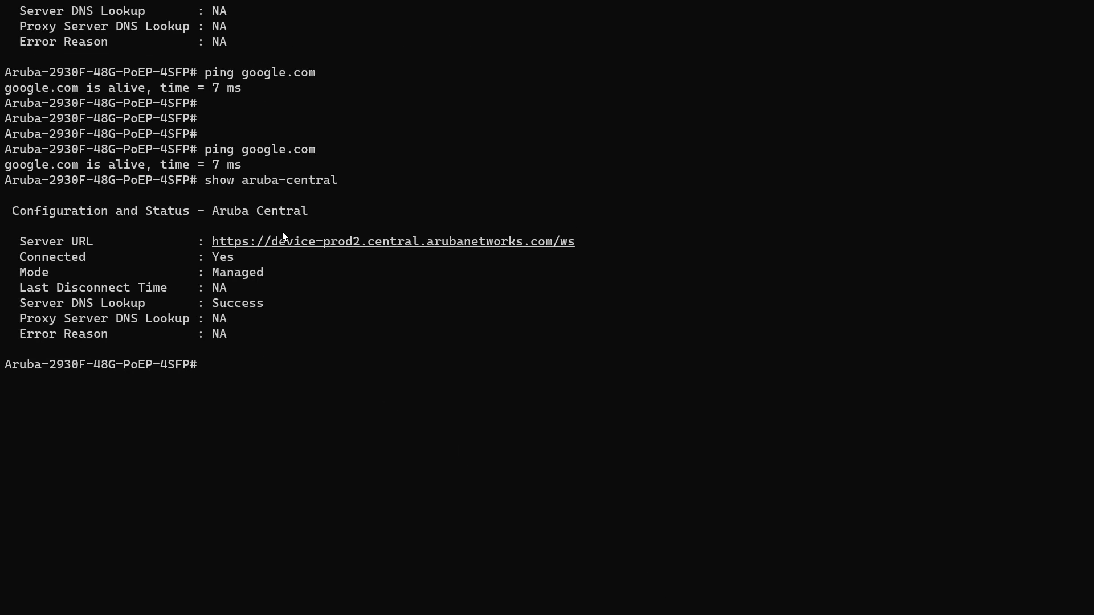
drag(344, 181, 202, 185)
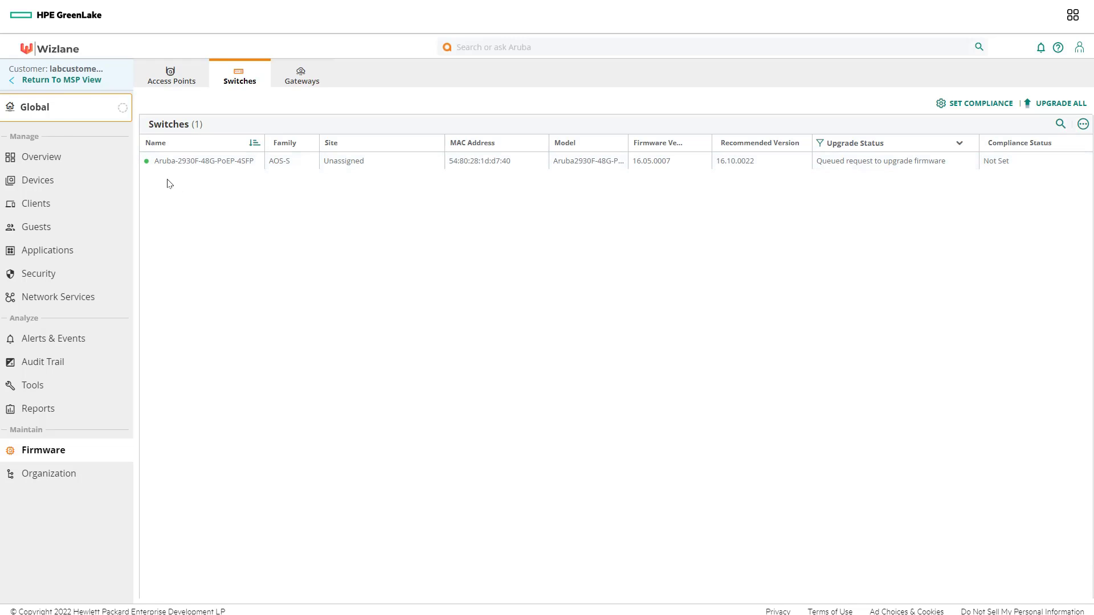
click(53, 114)
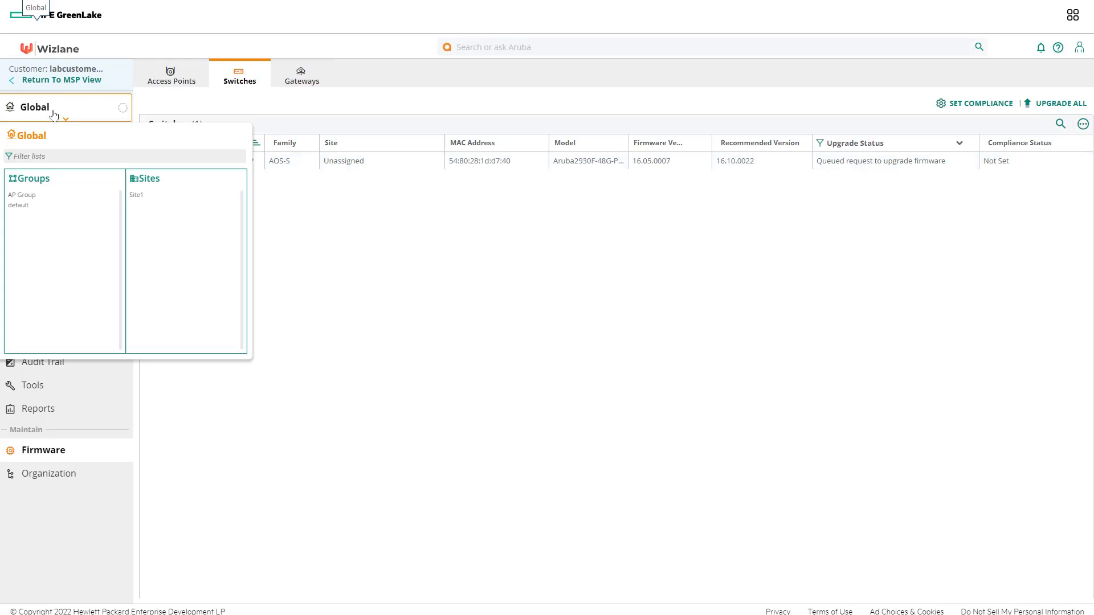
Step: Filter to the default group and open its Switches configuration, showing the 2930F at 10.1.231.52
click(31, 206)
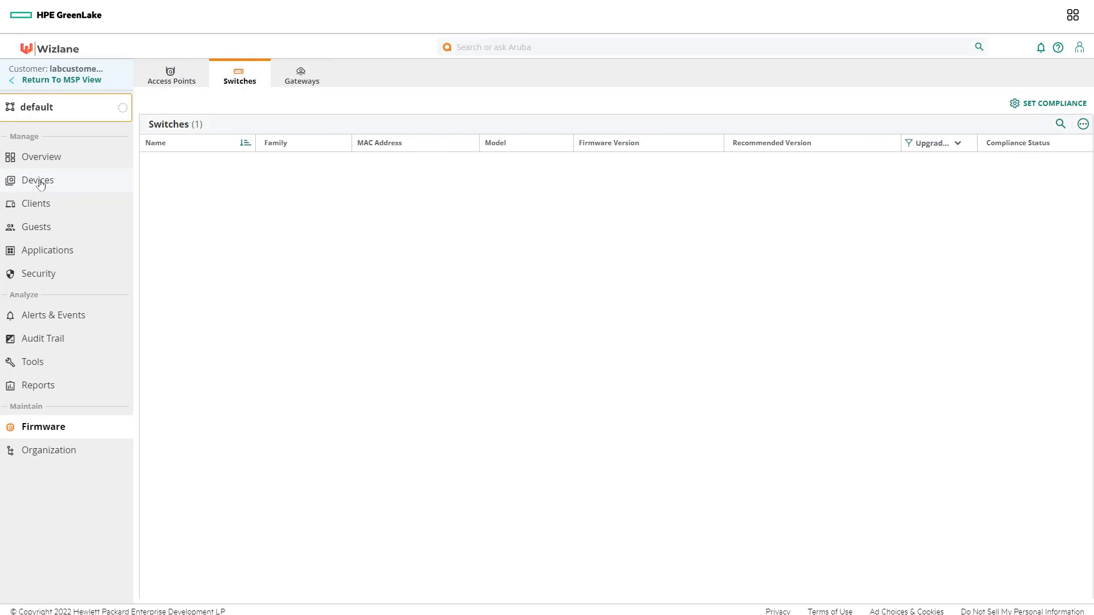
click(40, 182)
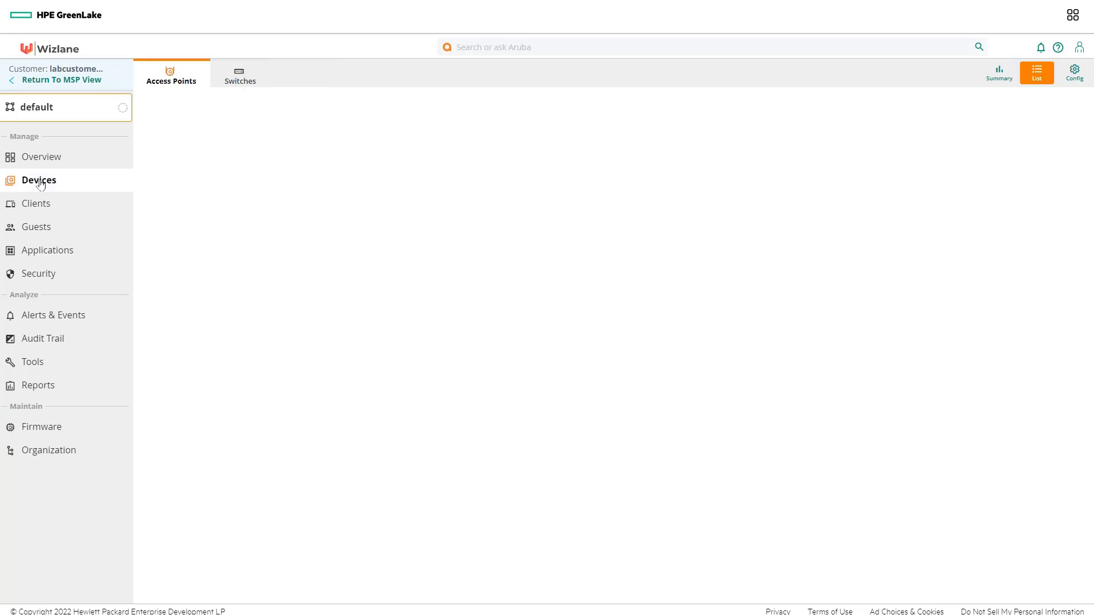
click(1073, 75)
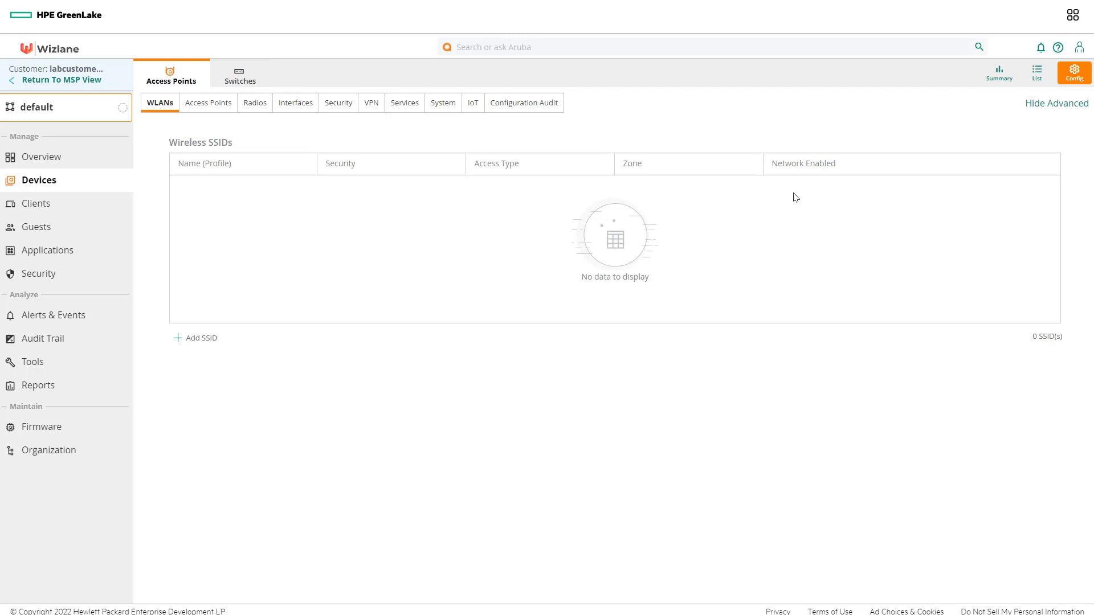
click(220, 81)
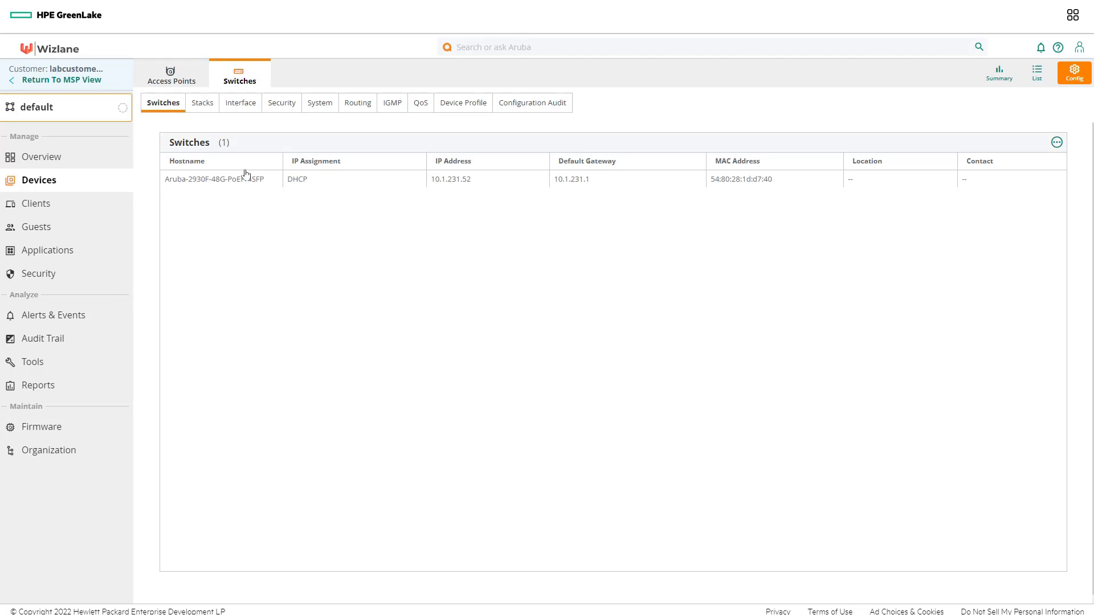
Step: Edit the switch row and replace its hostname with 'Lab_Switch'
click(1054, 182)
click(611, 183)
key(ctrl+a)
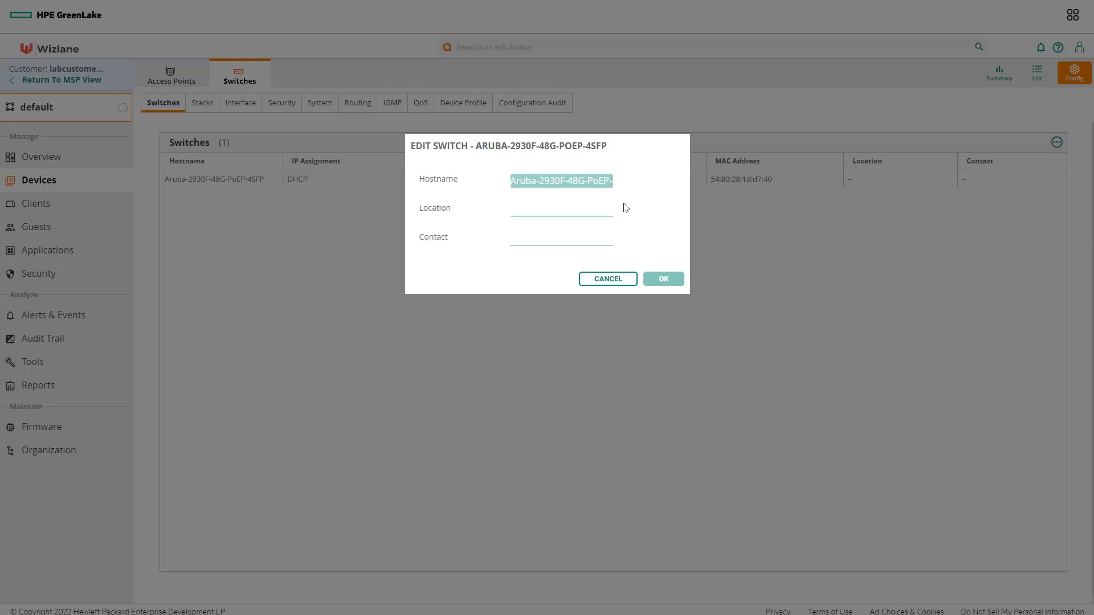
text(Lab_)
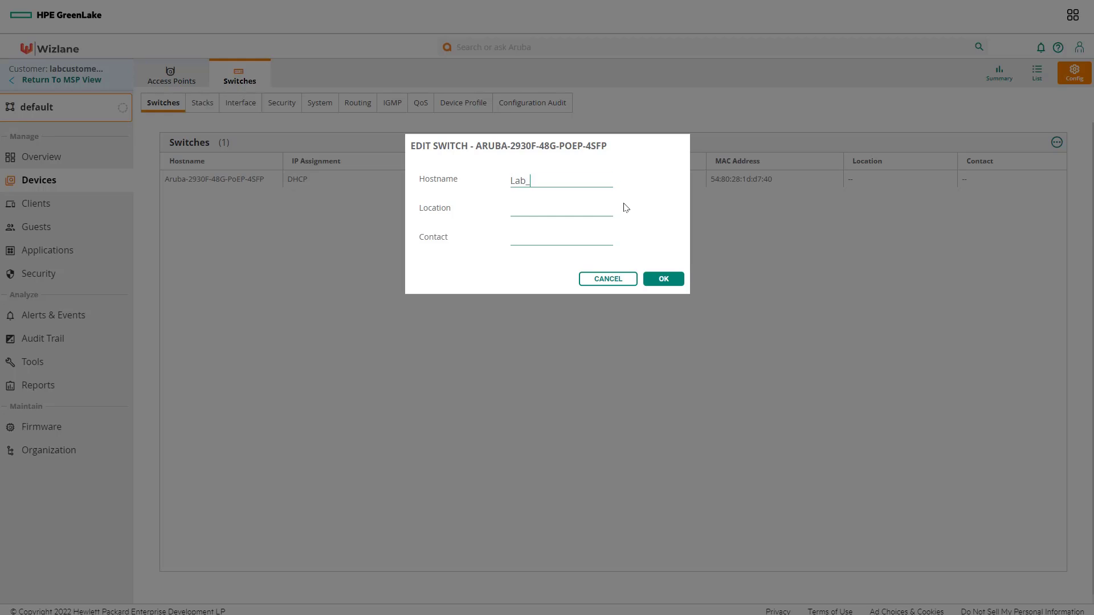
text(Switch)
click(665, 279)
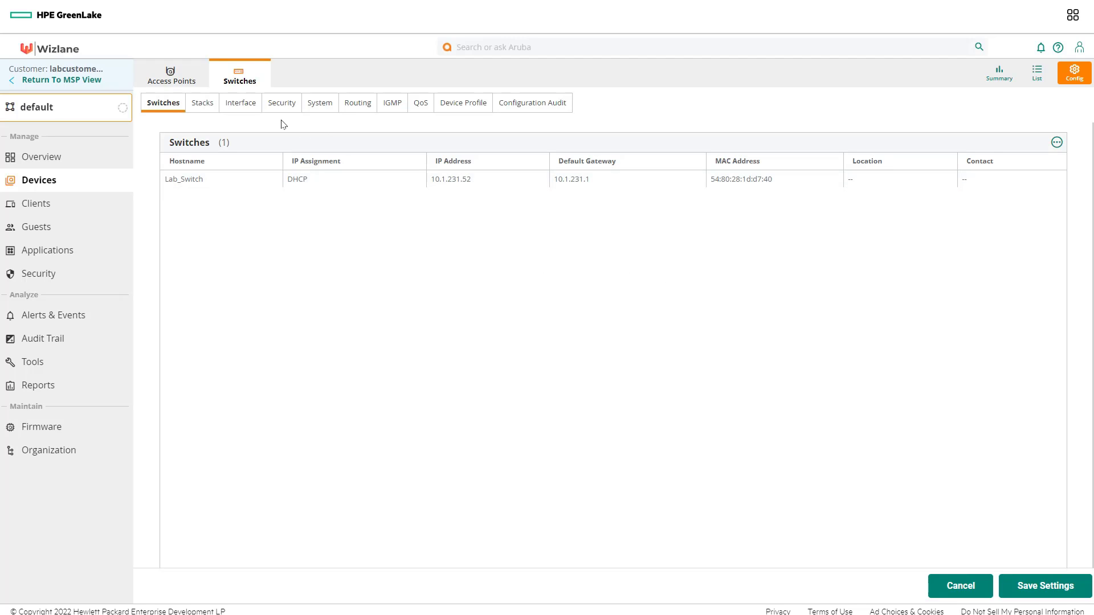
Step: Save the Lab_Switch hostname change and select VLAN 1000 (tes1000) in the VLAN list
click(240, 112)
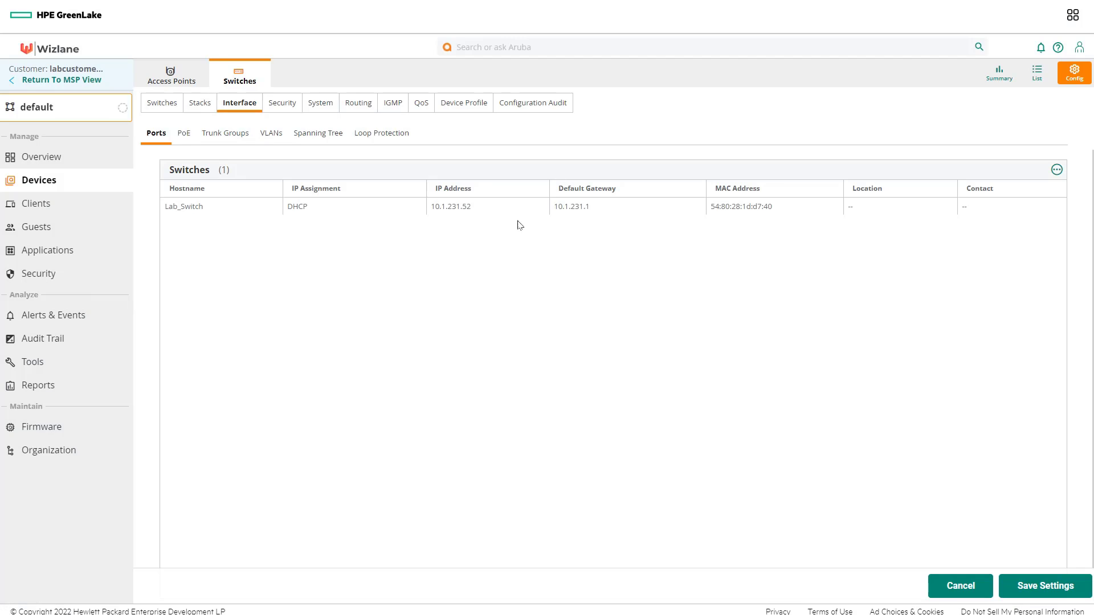
click(1036, 586)
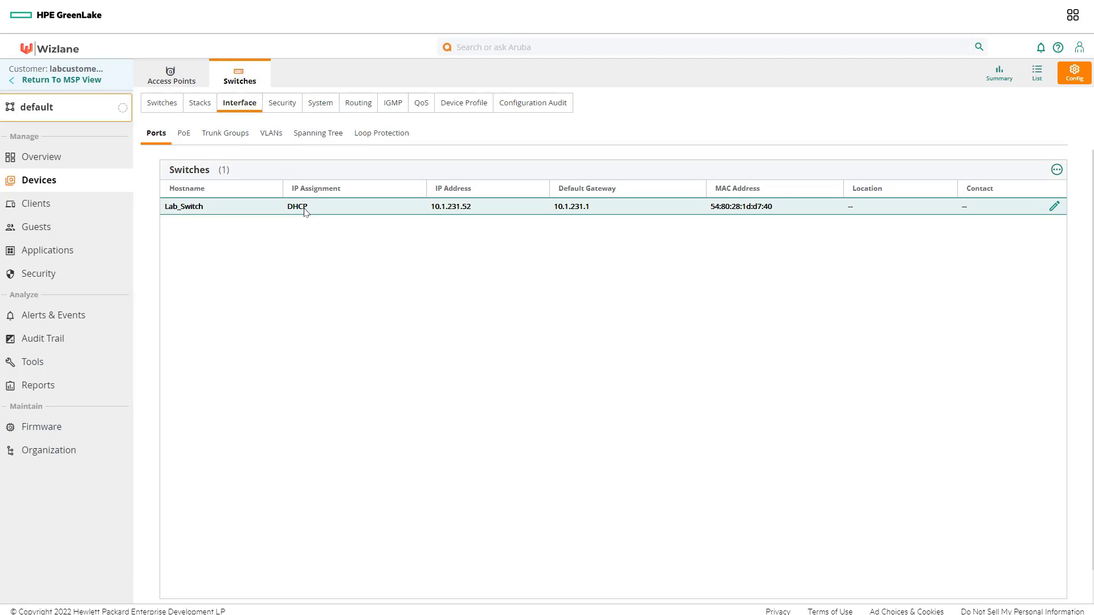
click(272, 134)
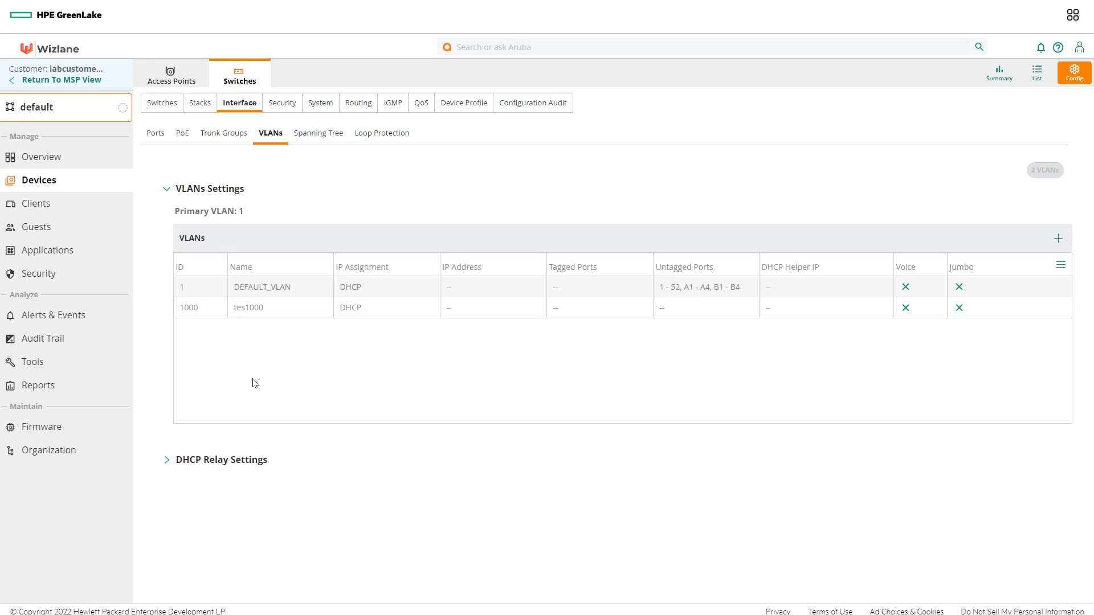
click(219, 312)
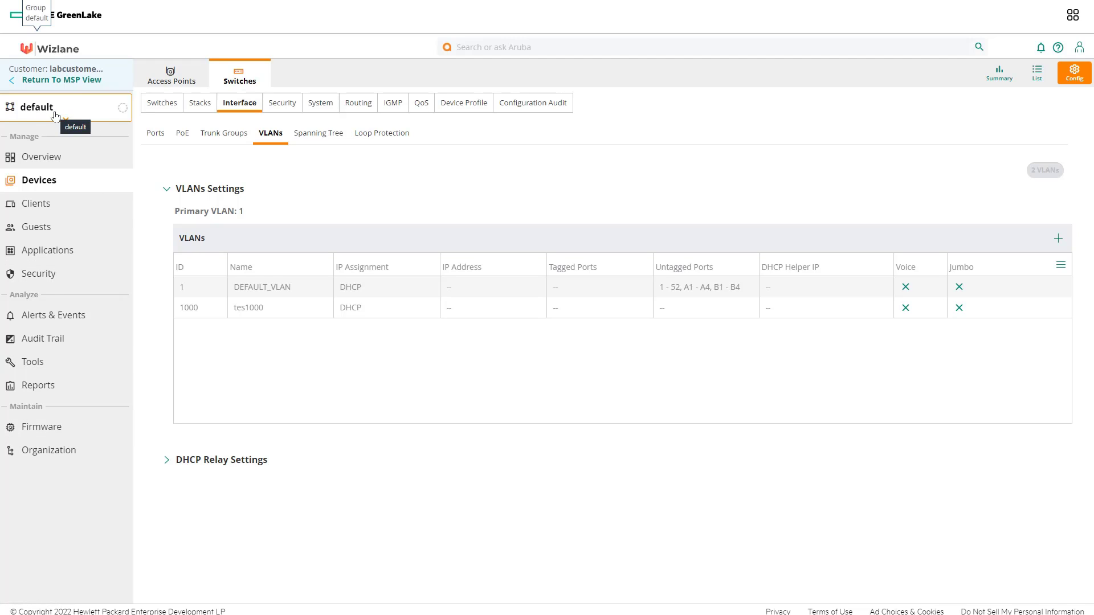
Step: Add an AOS-S-only switch group named SW-GUI under Organization > Groups
click(54, 451)
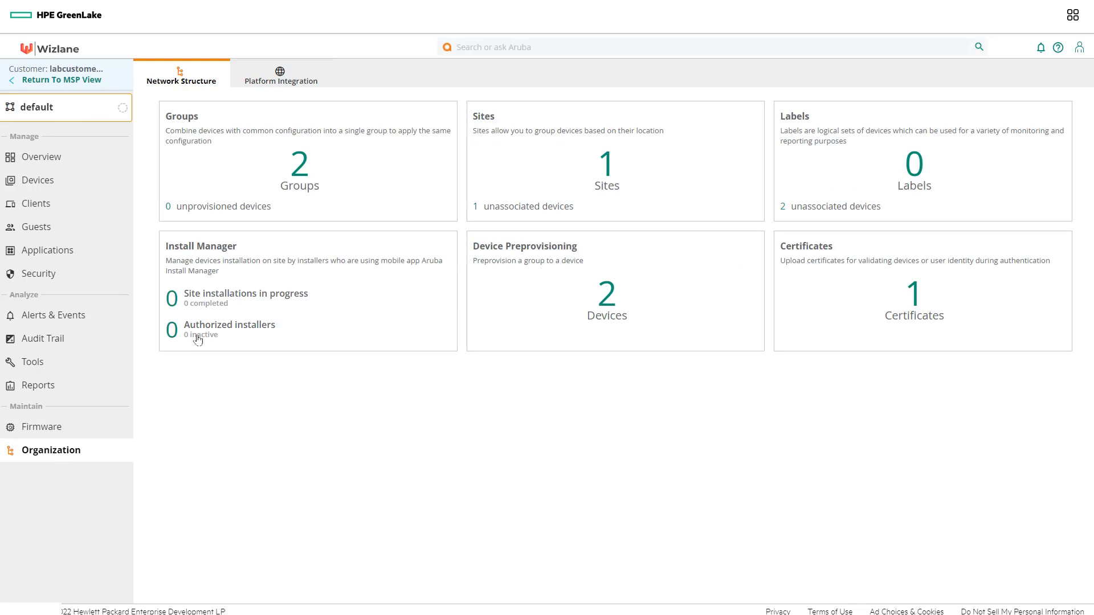
click(297, 167)
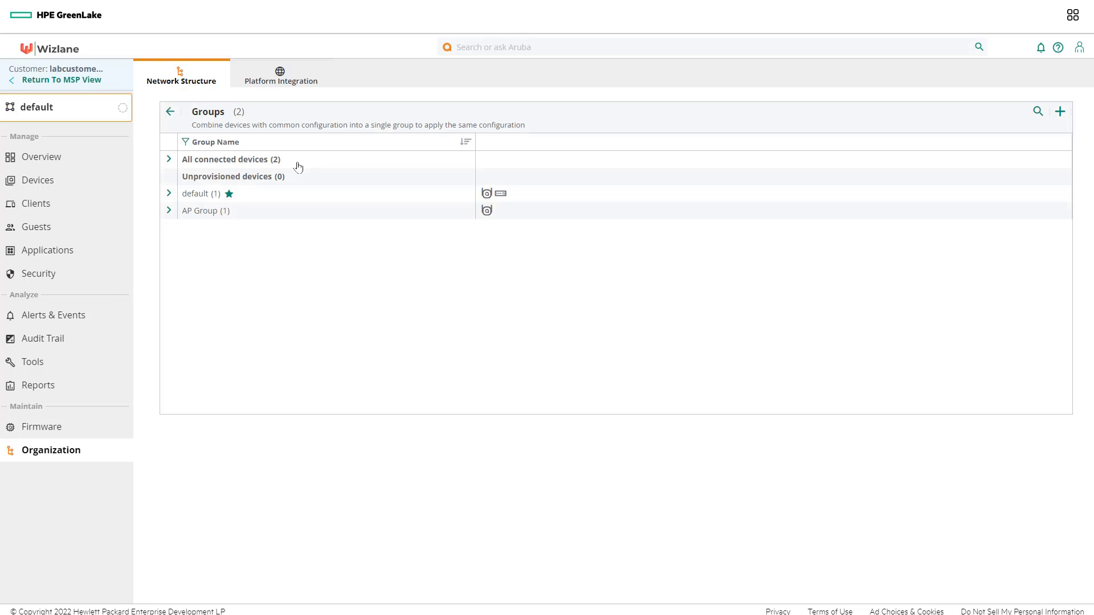
click(1060, 112)
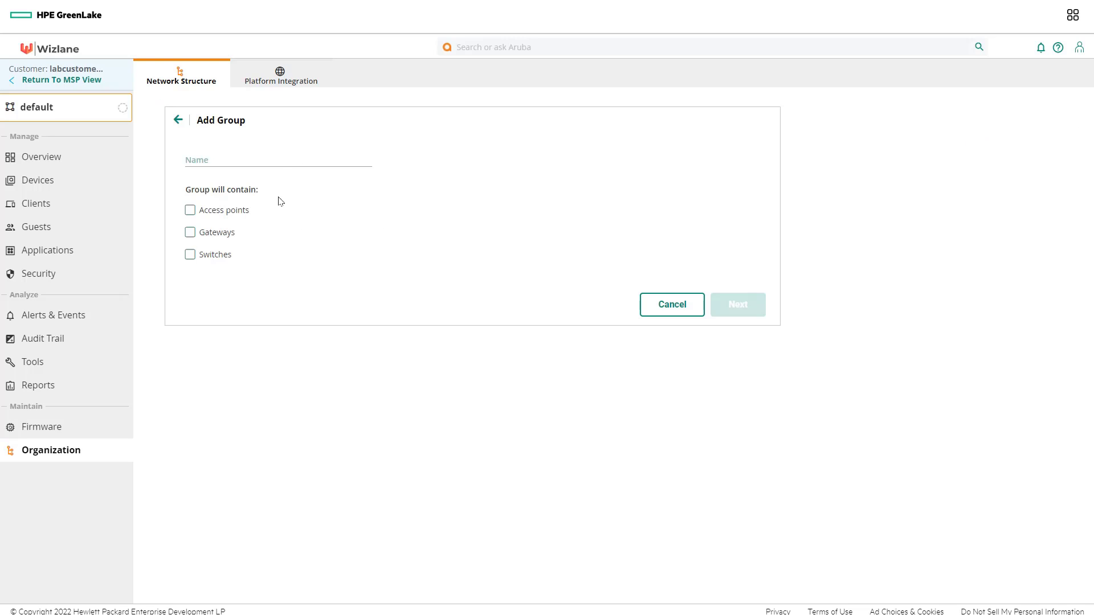
click(274, 160)
text(SW-)
key(BackSpace)
text(GUI)
text(-)
click(191, 255)
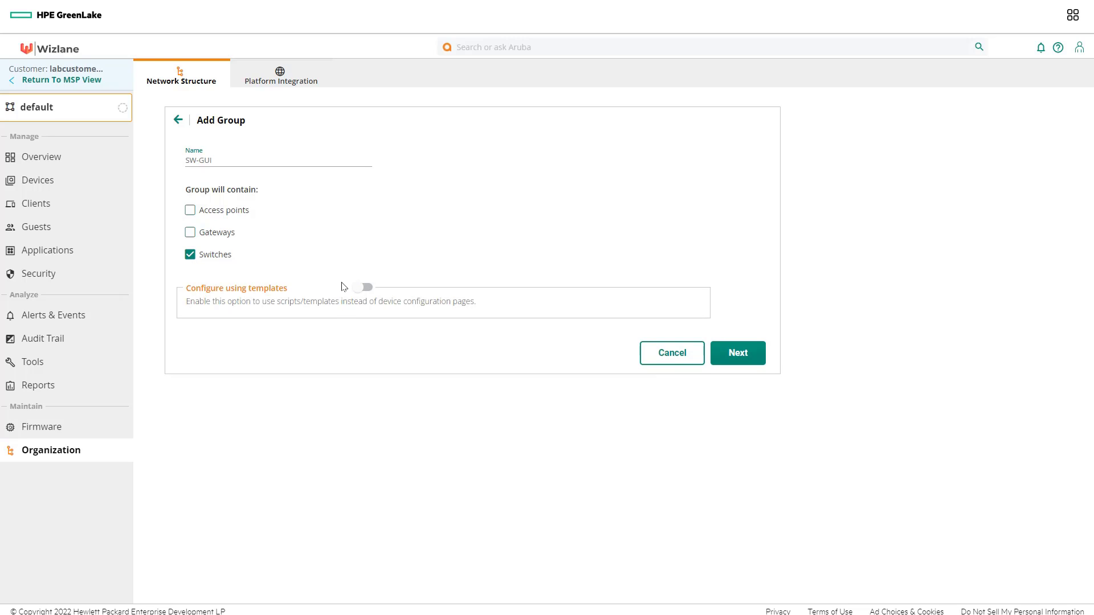
click(735, 355)
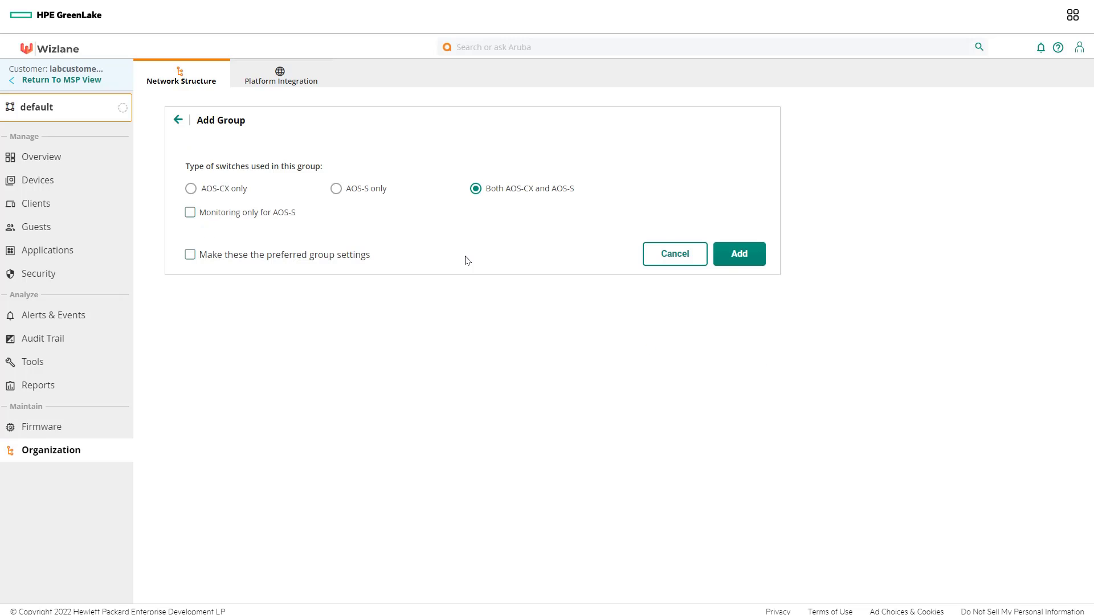
click(381, 194)
click(741, 253)
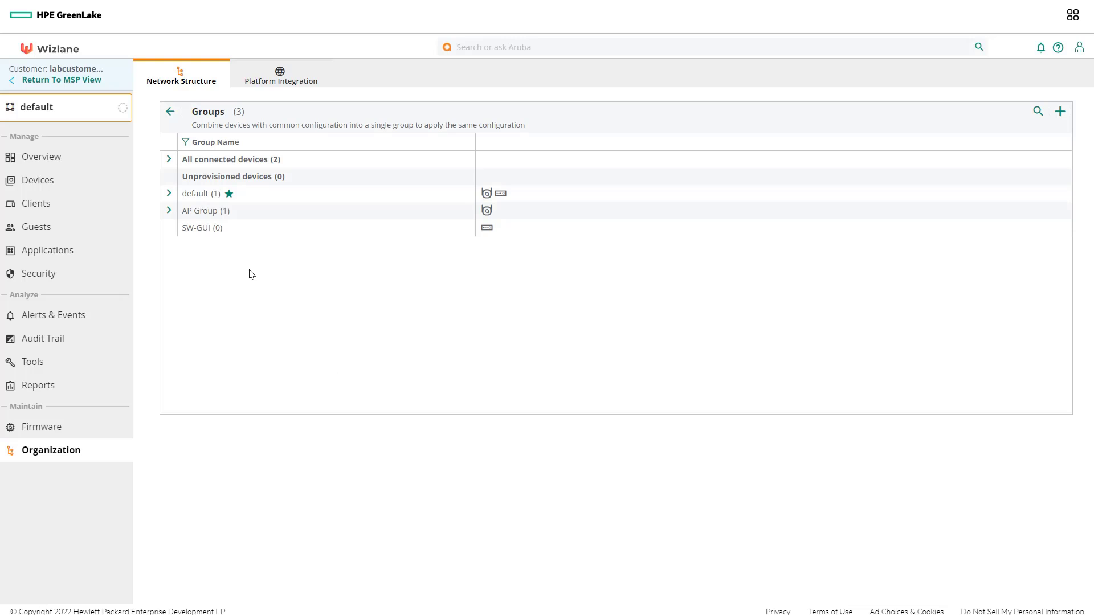
Step: Move Lab_Switch from the default group into the SW-GUI group
click(168, 194)
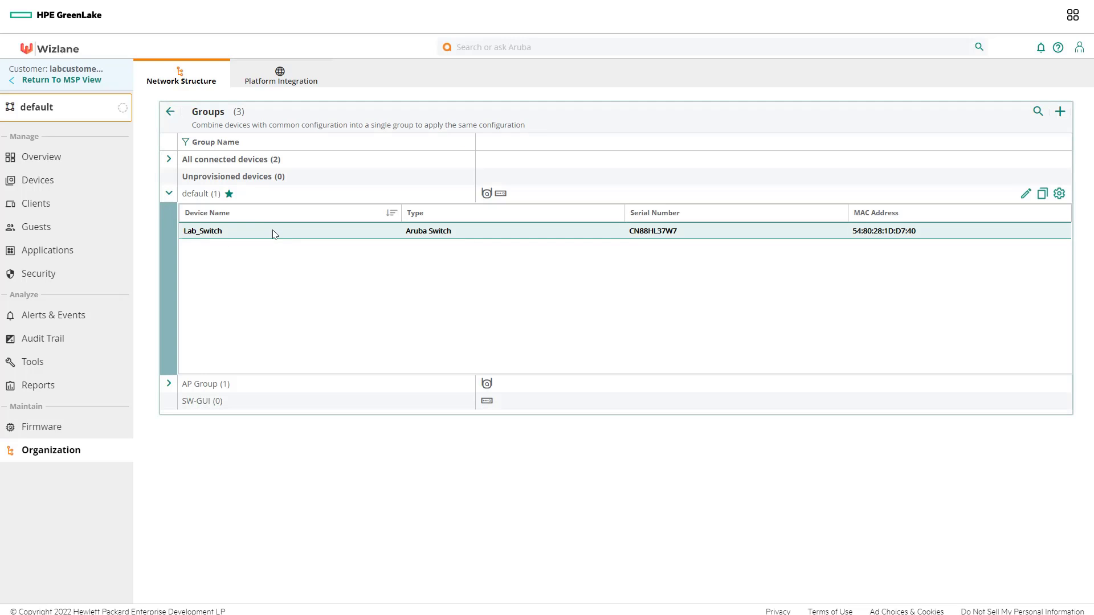
click(1035, 233)
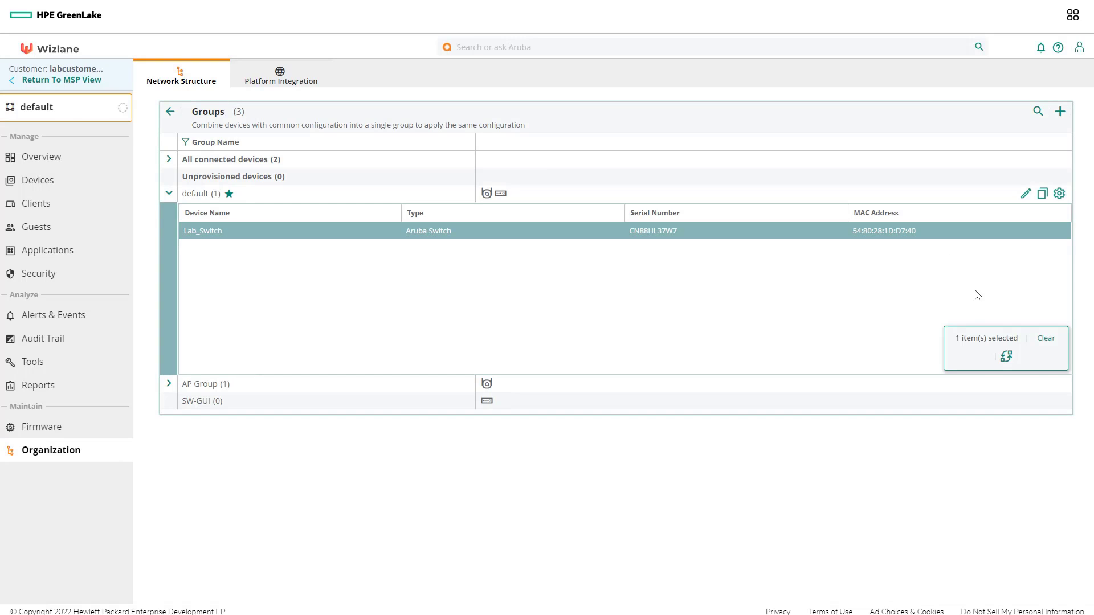
click(1004, 360)
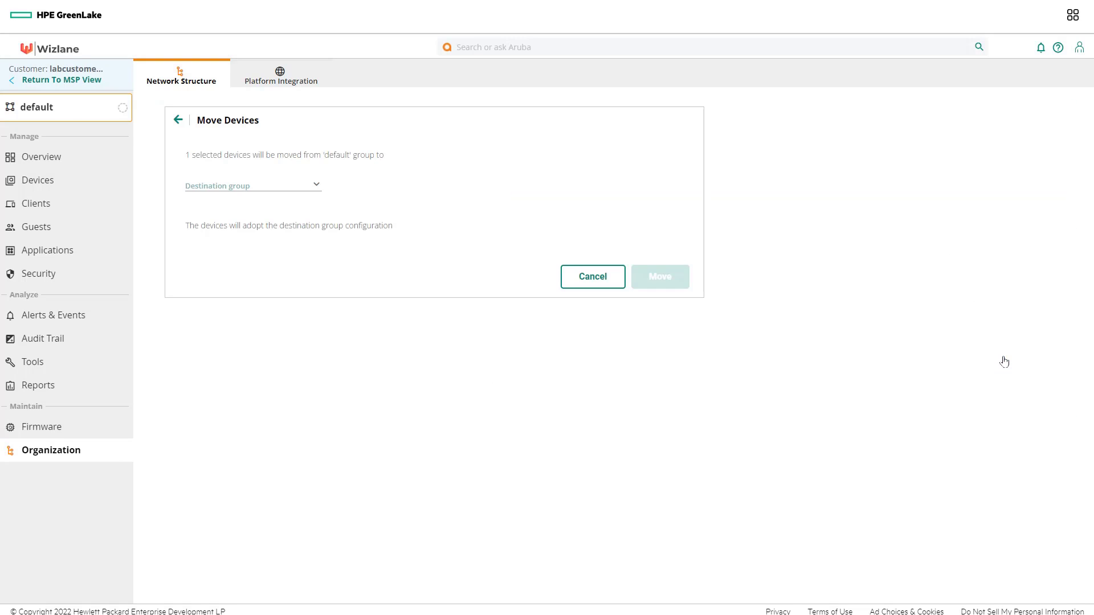
click(288, 186)
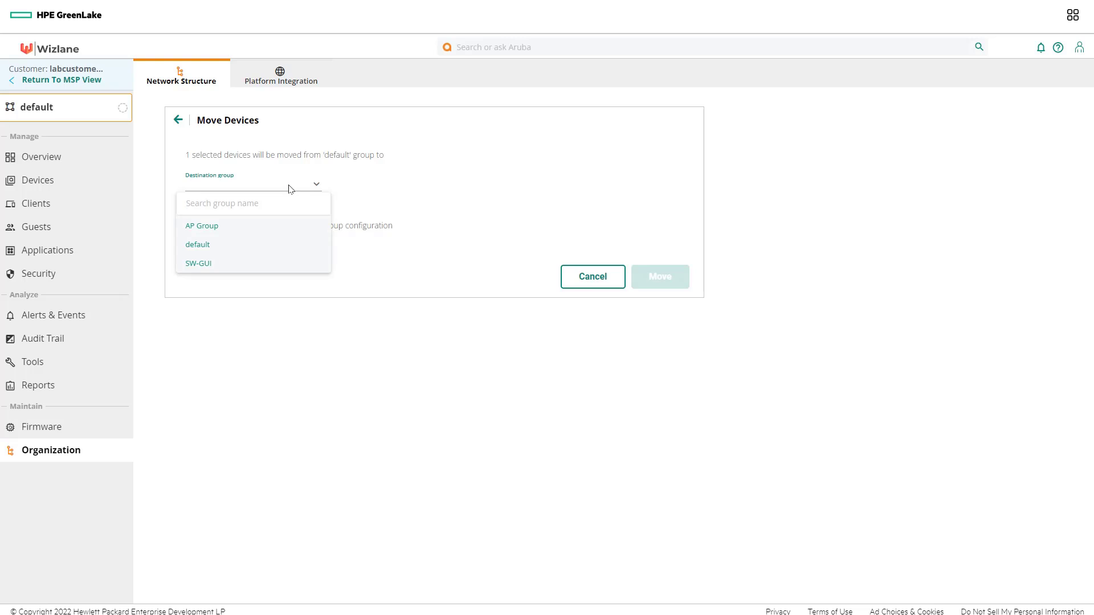
click(215, 266)
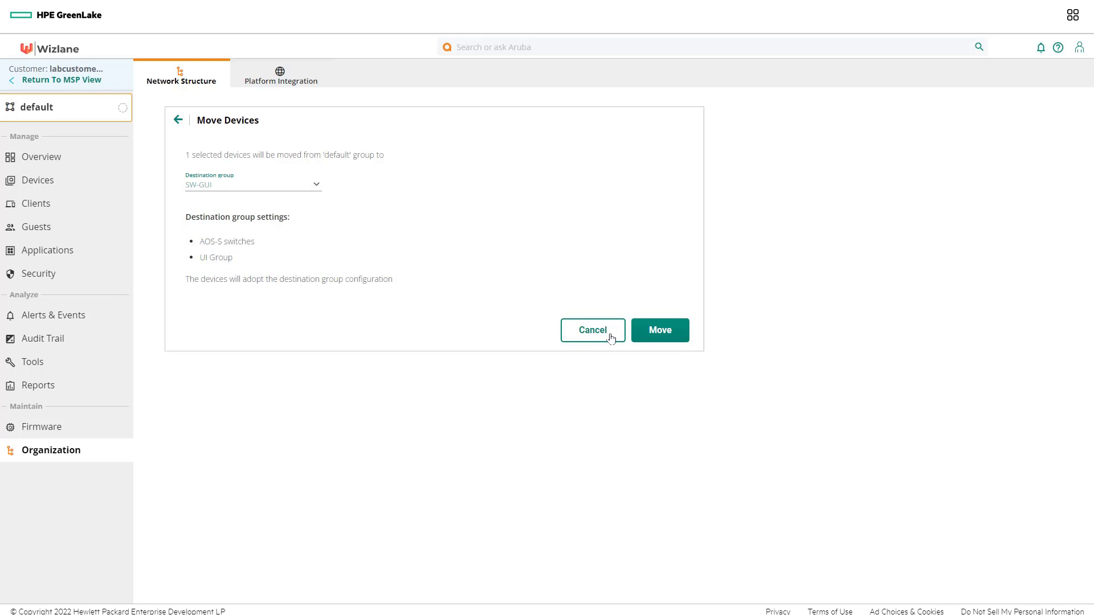
click(667, 332)
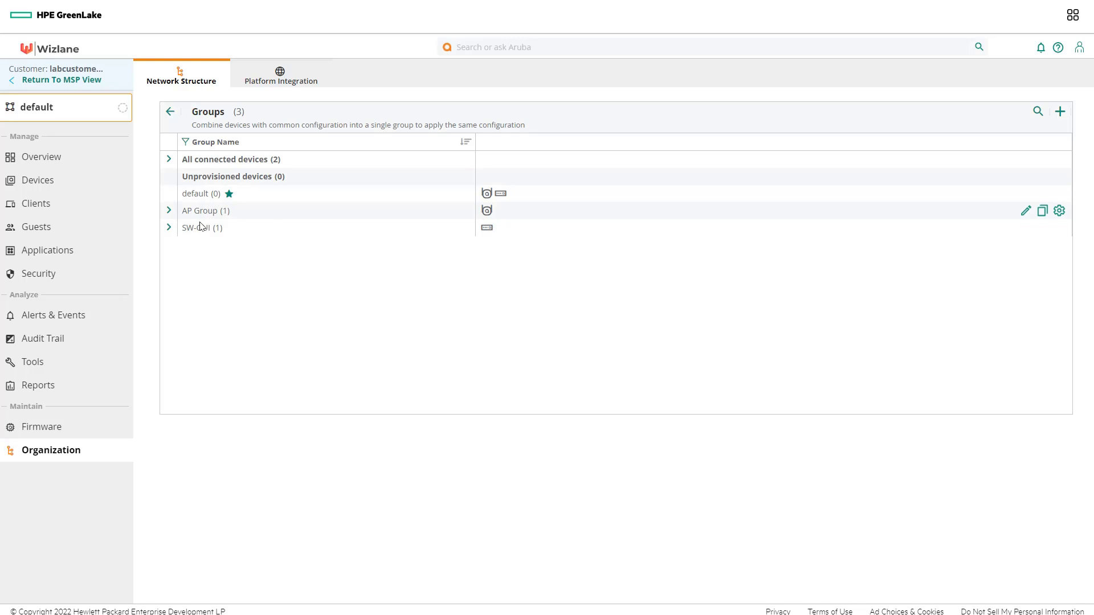
Step: Set the context to the SW-GUI group and reach the switch VLAN settings showing DEFAULT_VLAN 1
click(169, 227)
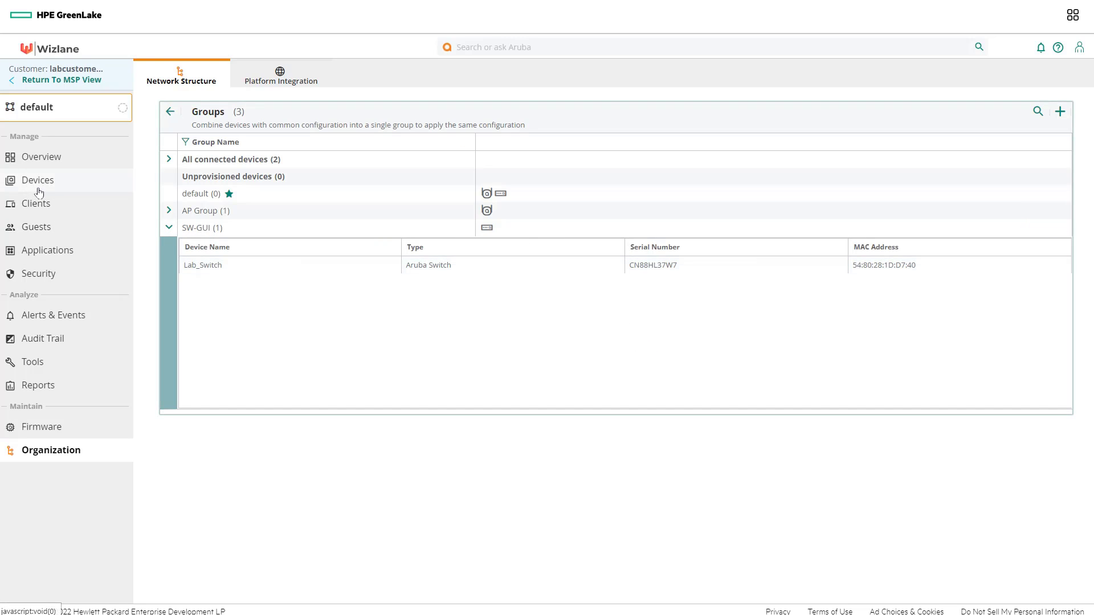
click(51, 106)
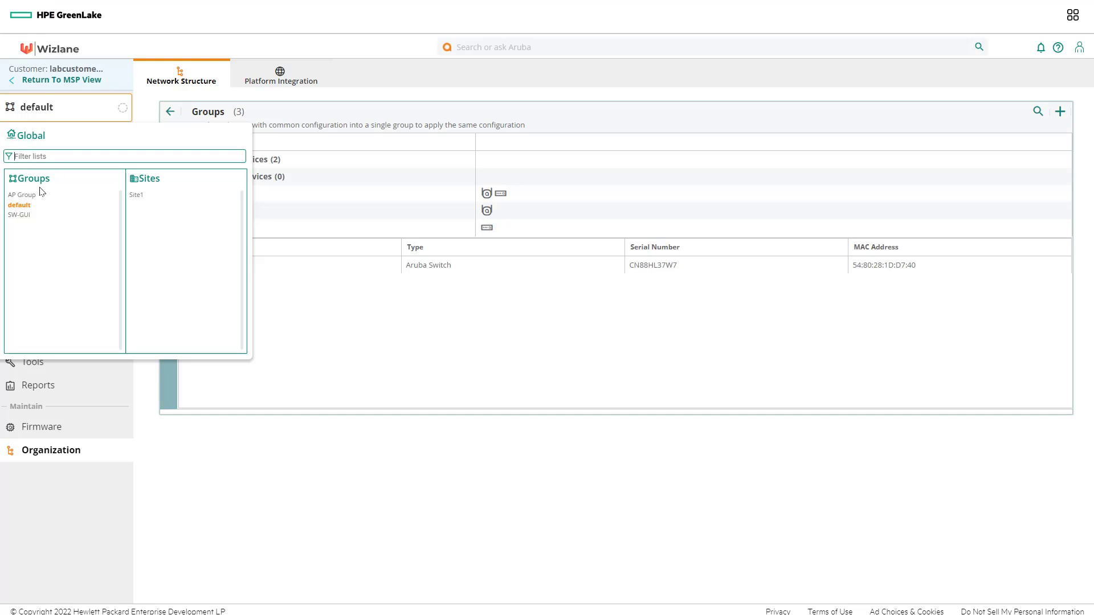
click(21, 219)
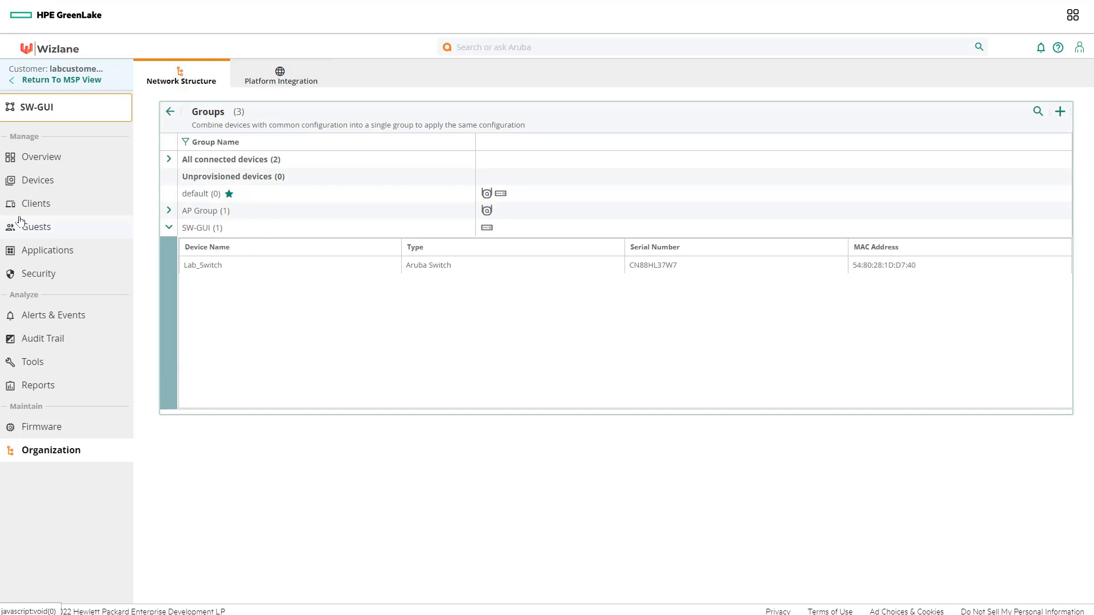
click(38, 182)
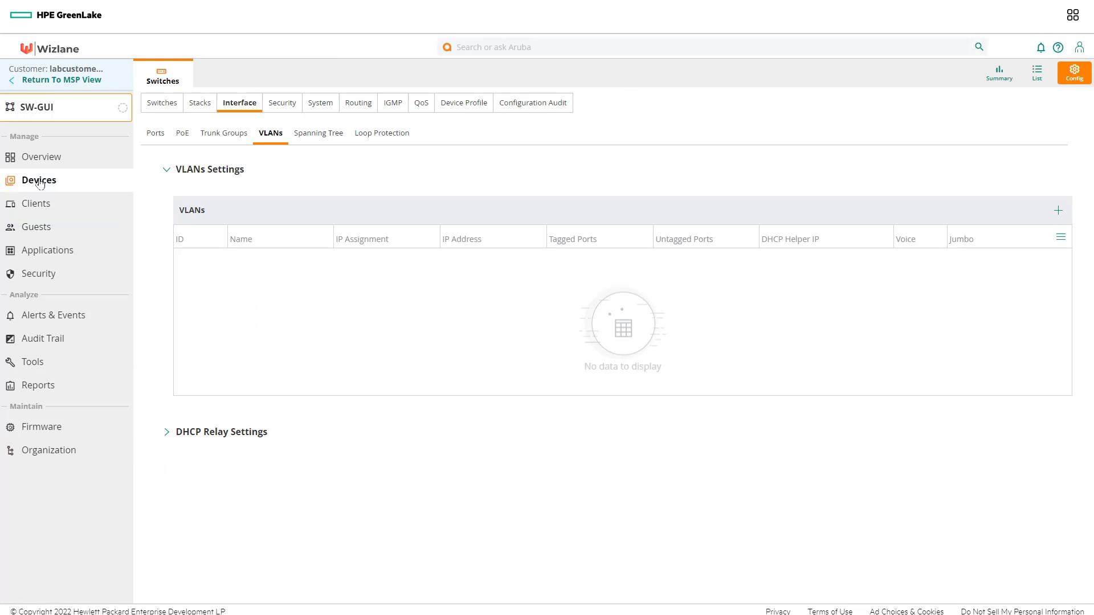
click(1036, 73)
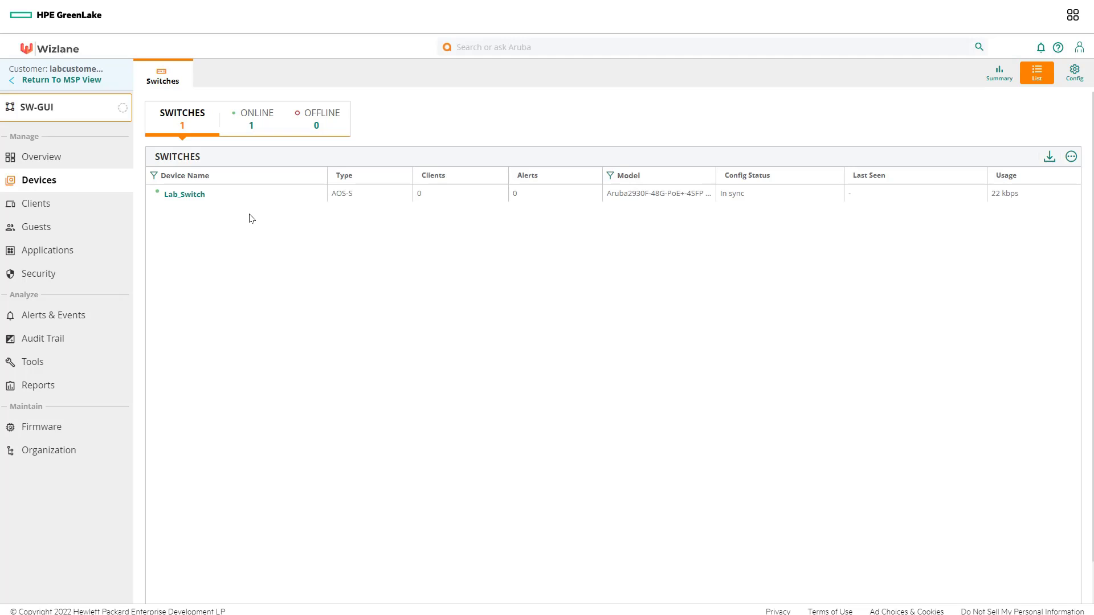
click(193, 197)
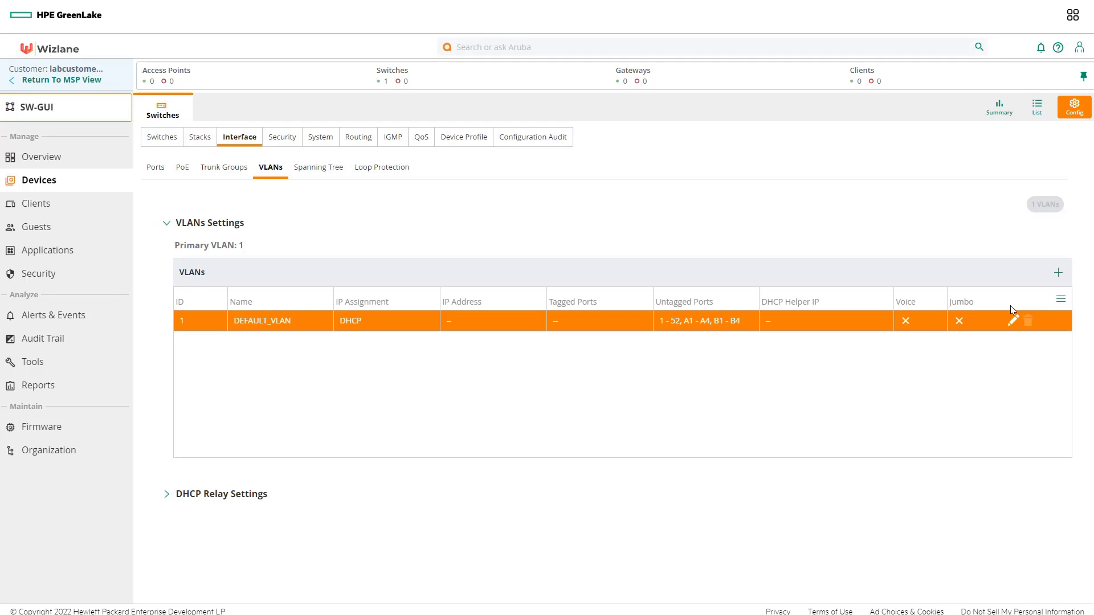
Step: Add VLAN ID 1000 named 'test_VLAN' to the VLANs table and save the settings
click(1059, 272)
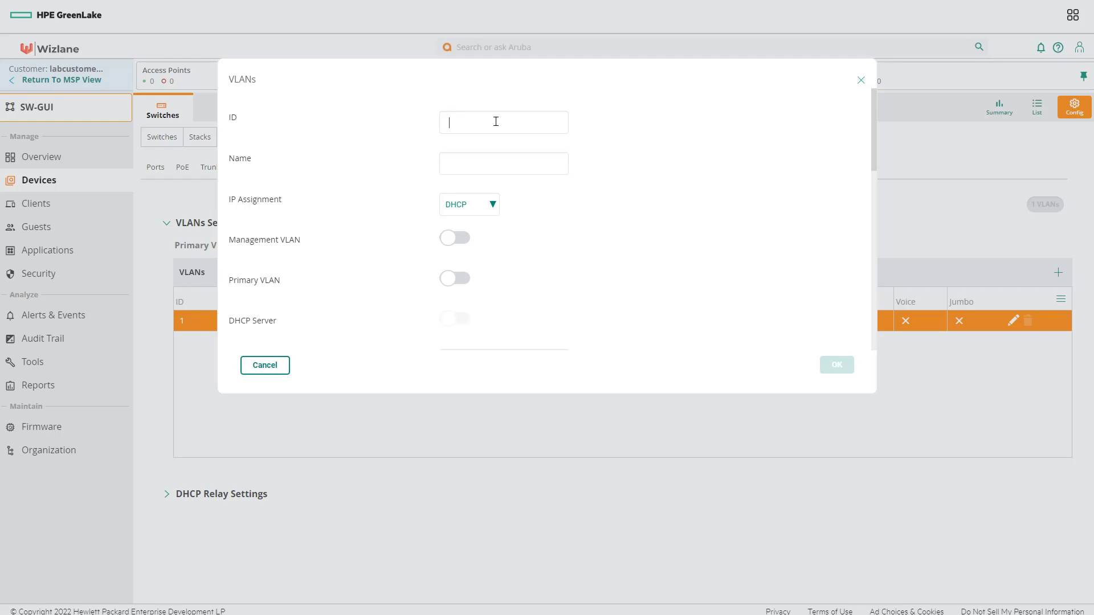
text(1000)
text(test)
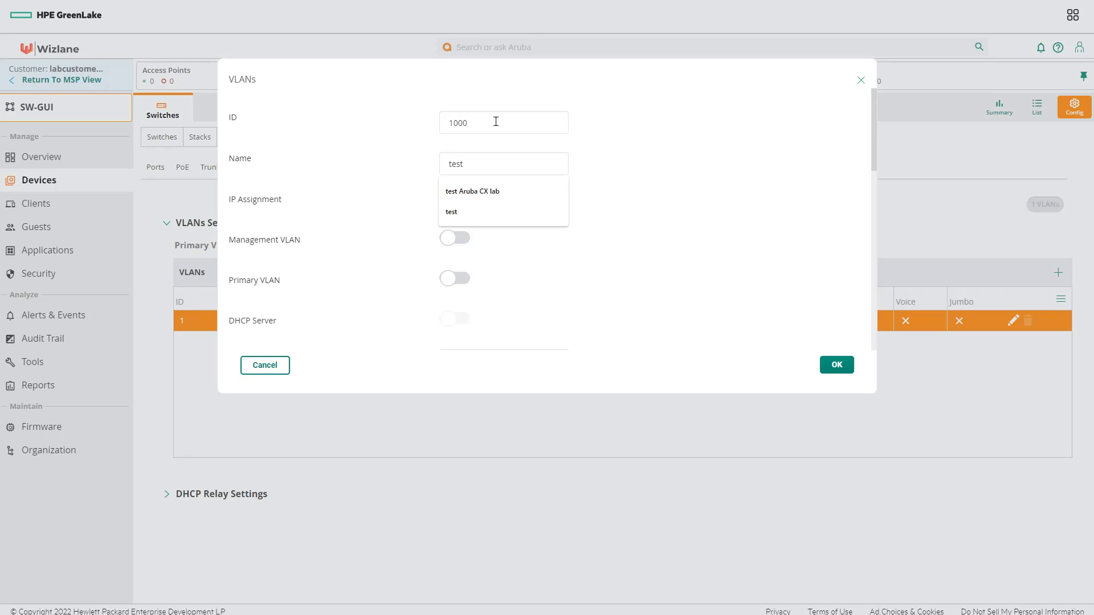
text(_VLAN)
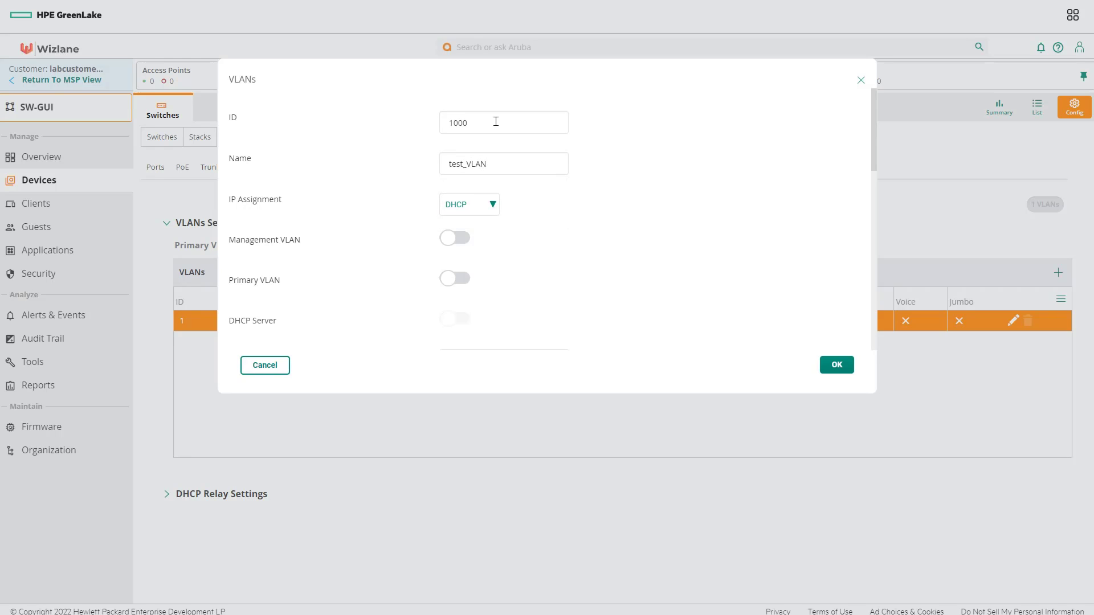
click(836, 365)
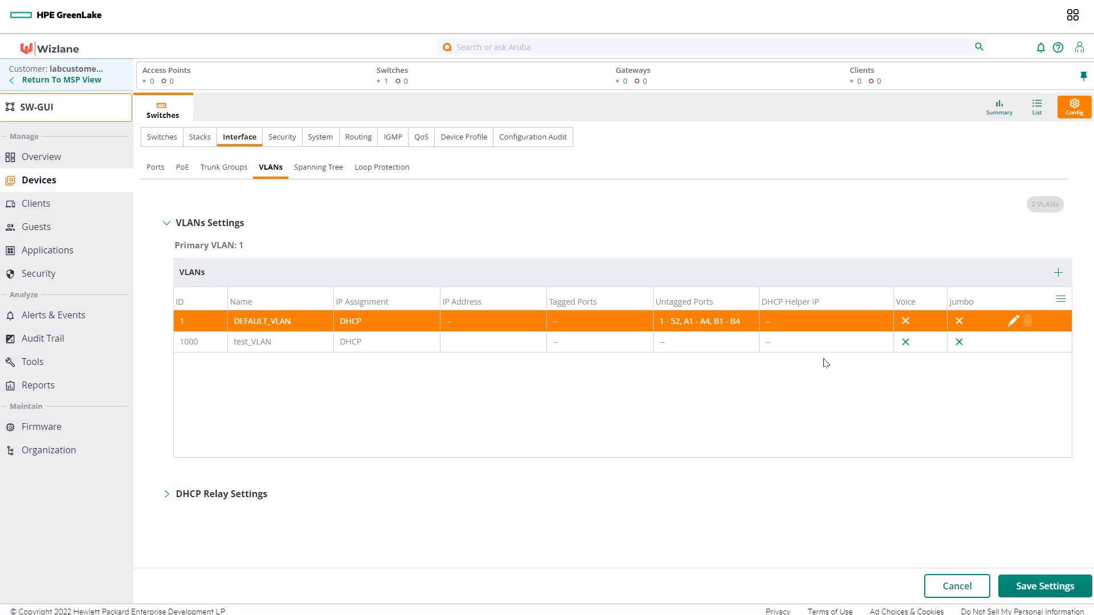
click(1033, 587)
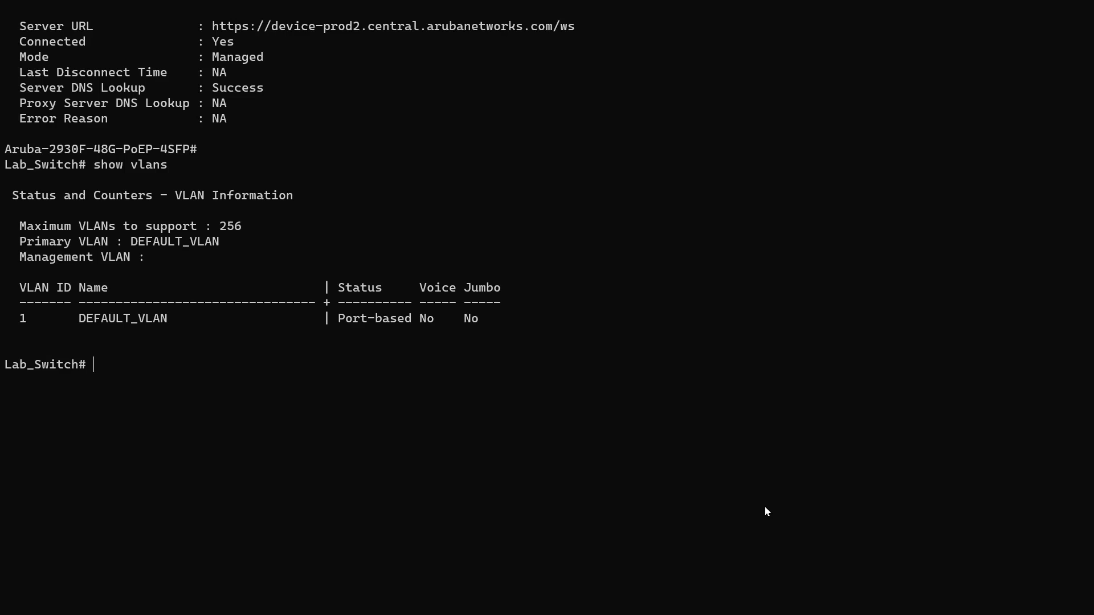
Step: Run 'show vlans' at the Lab_Switch# prompt to list the switch's VLANs
text(show vlans)
key(Return)
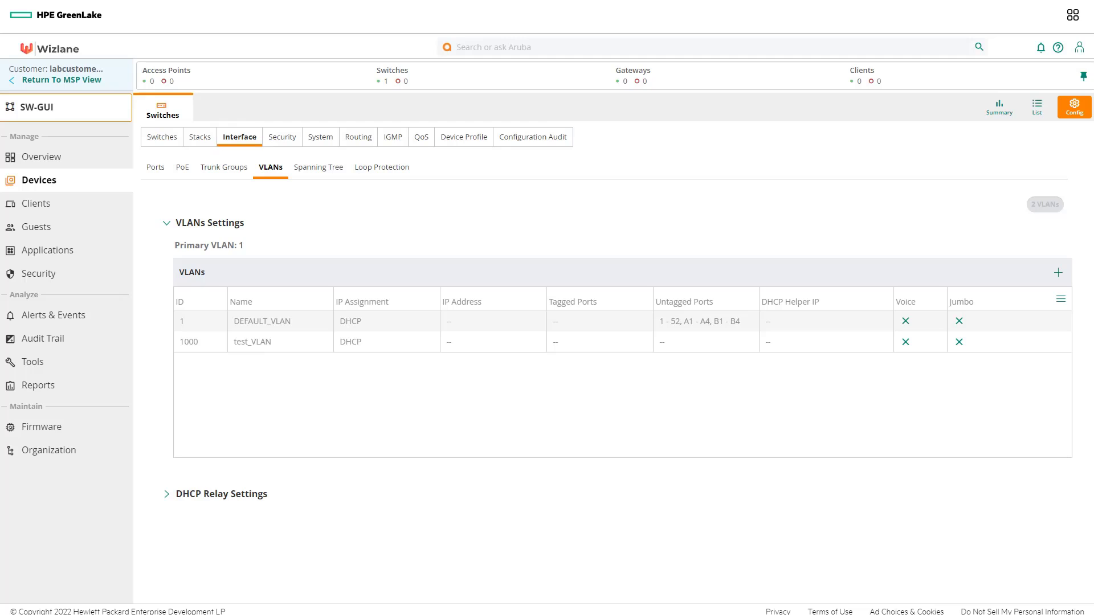
Step: Add group 'SW_Template' with template-based switch configuration for both AOS-CX and AOS-S
click(41, 449)
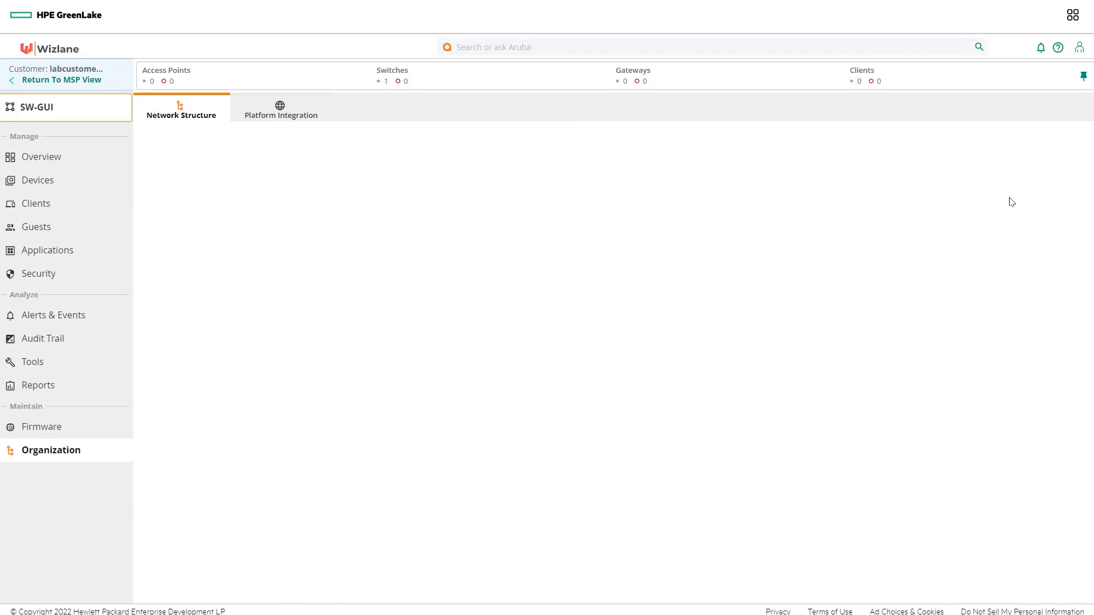
click(306, 206)
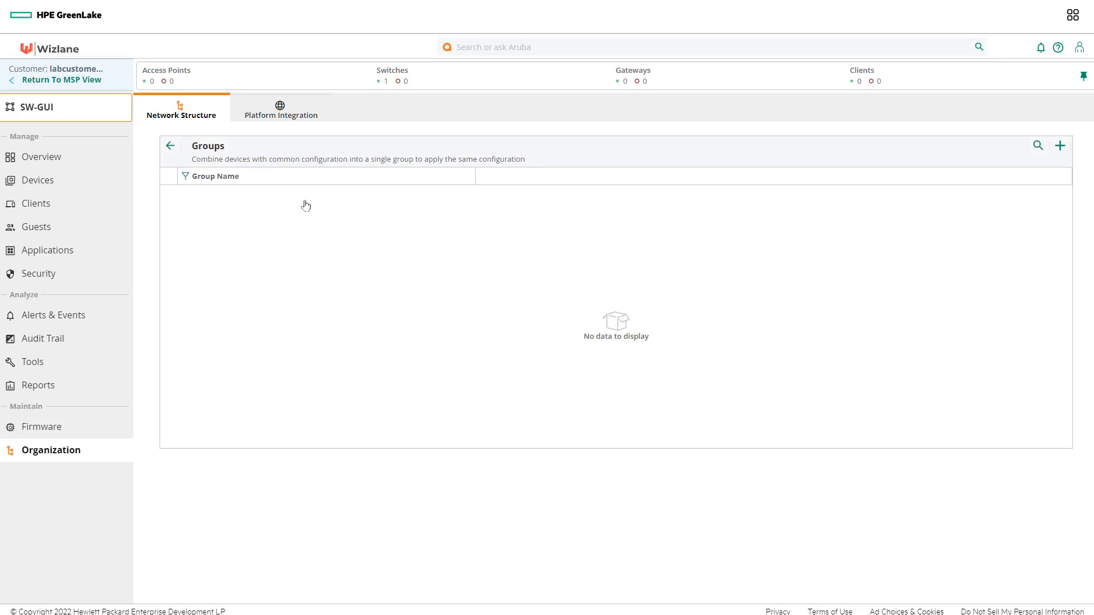
click(1060, 146)
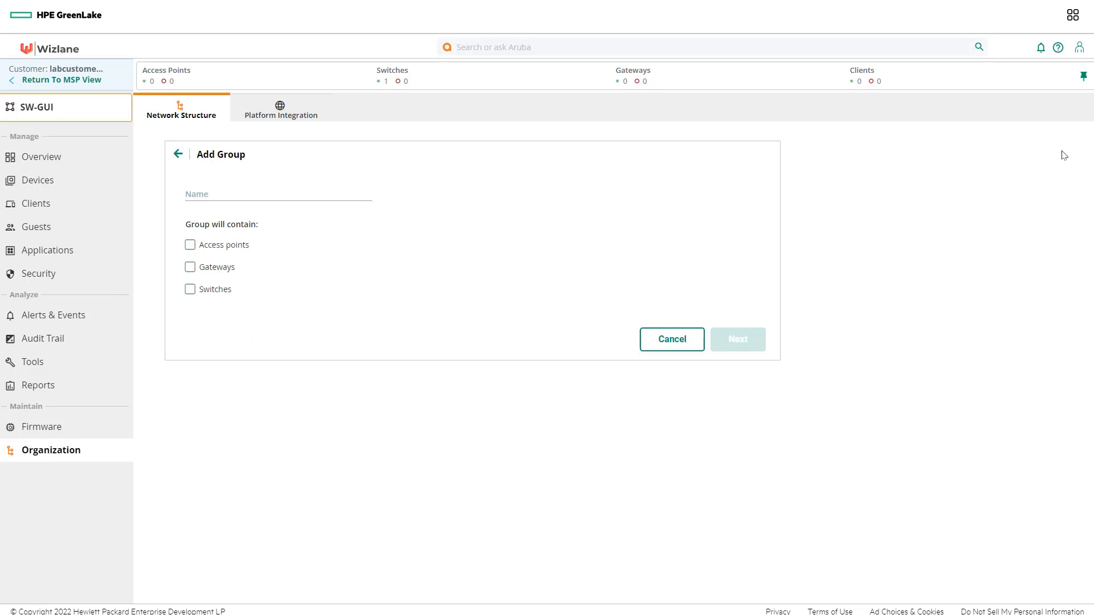
click(319, 194)
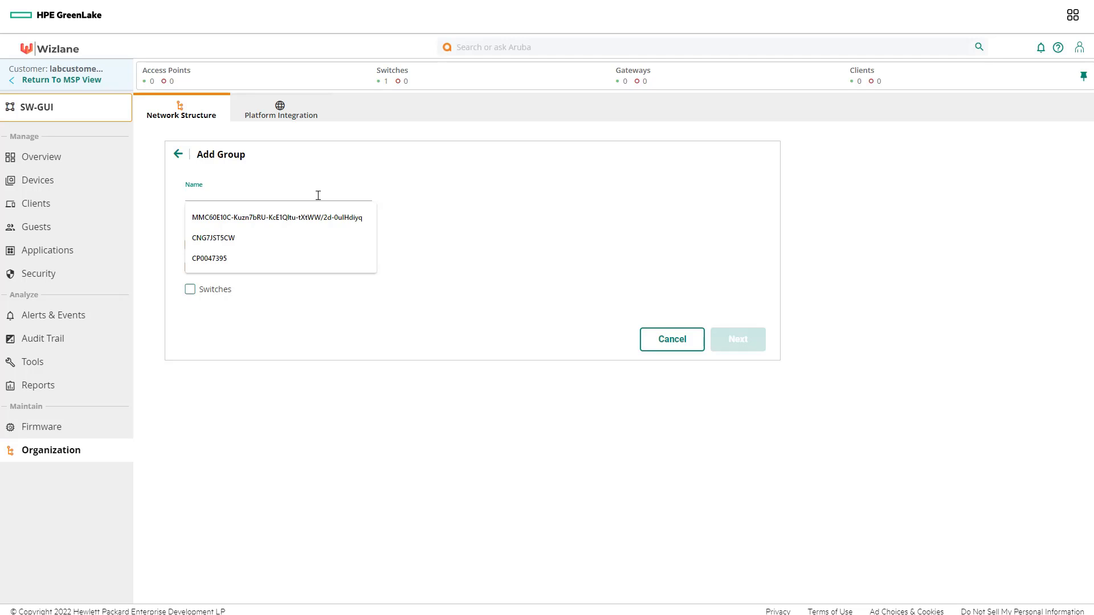
text(SW)
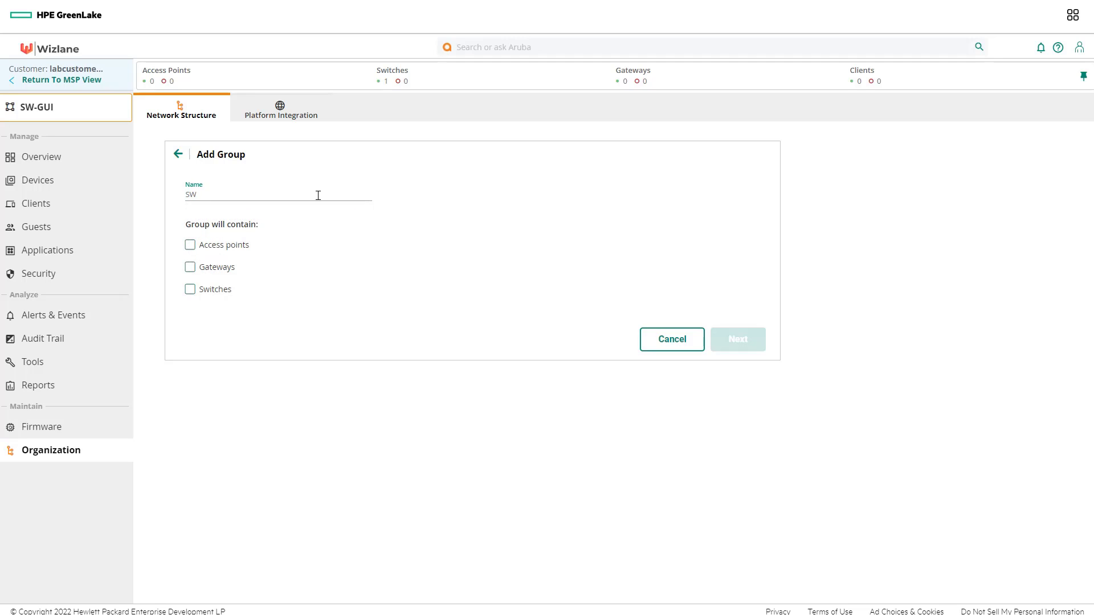
text(_Template)
click(217, 296)
click(365, 323)
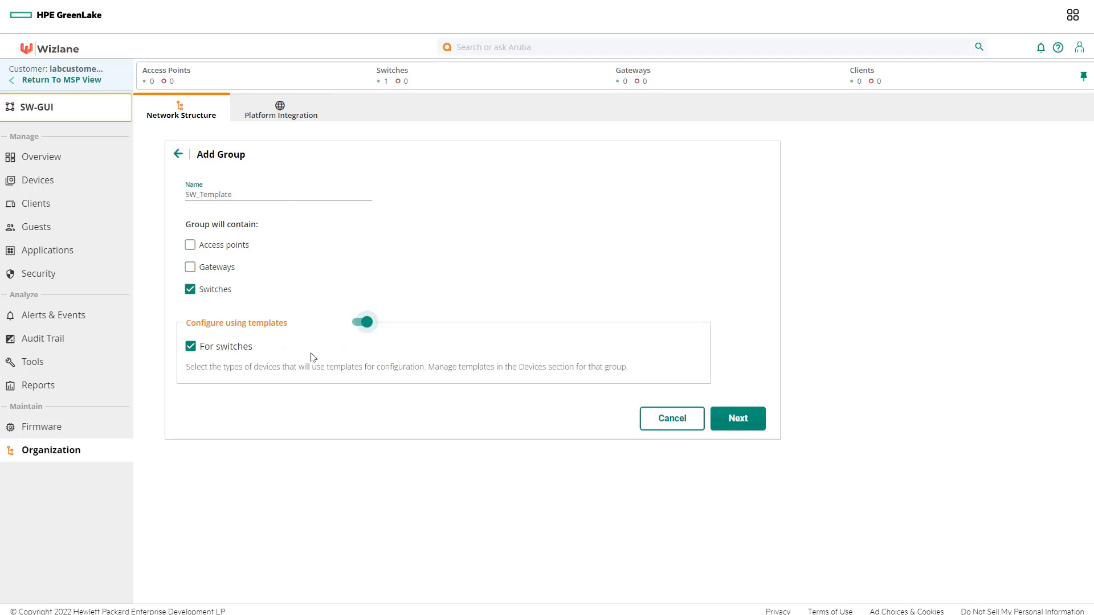
click(721, 422)
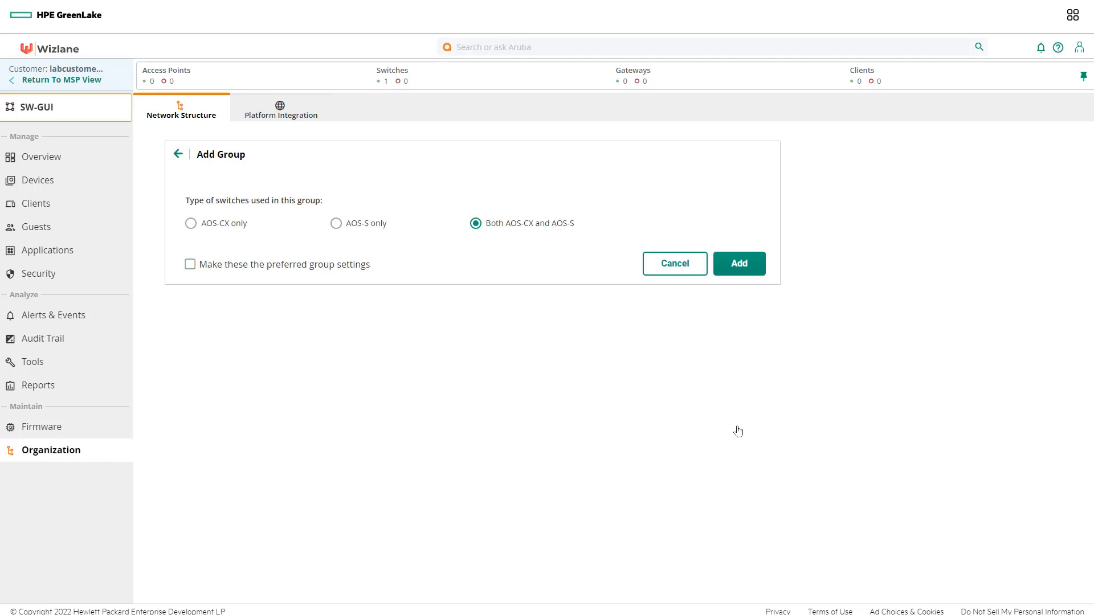
click(741, 266)
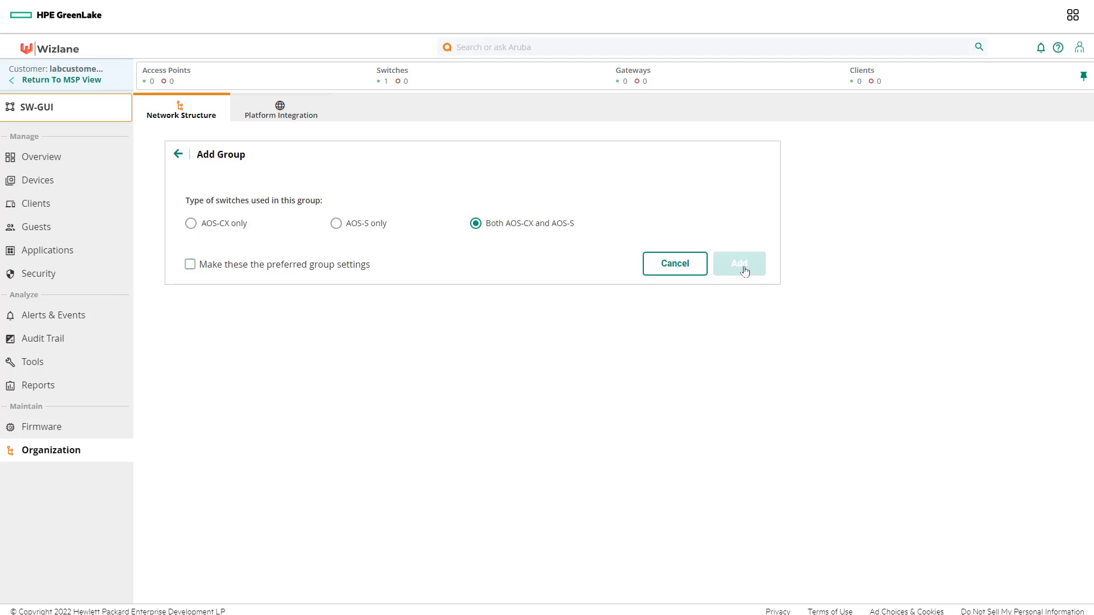
click(744, 272)
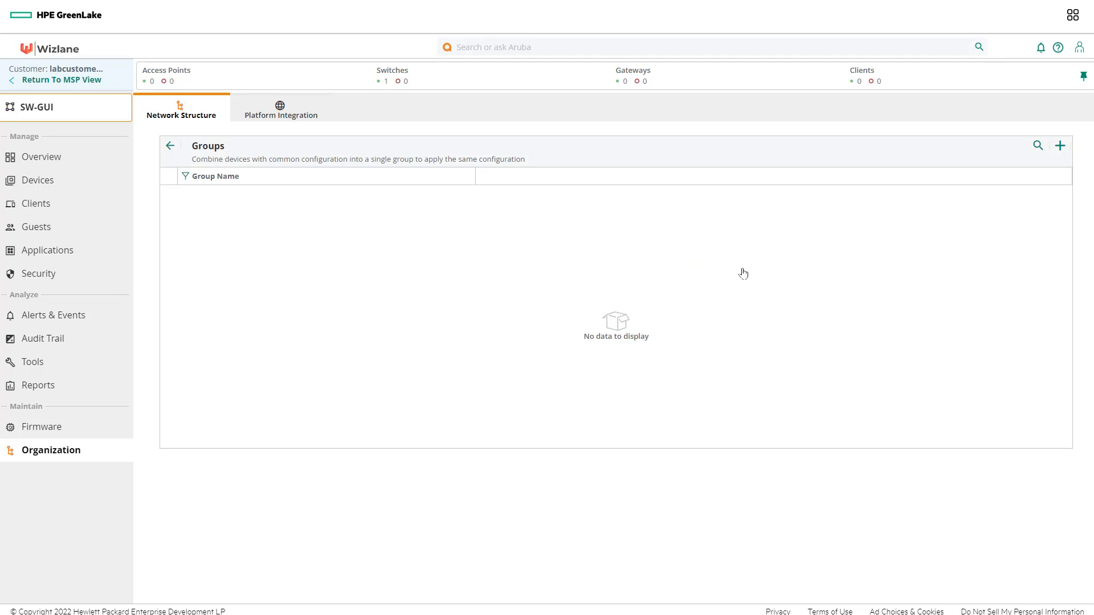
Step: Select Lab_Switch under SW-GUI and move it to the SW_Template destination group
mouse_move(739, 277)
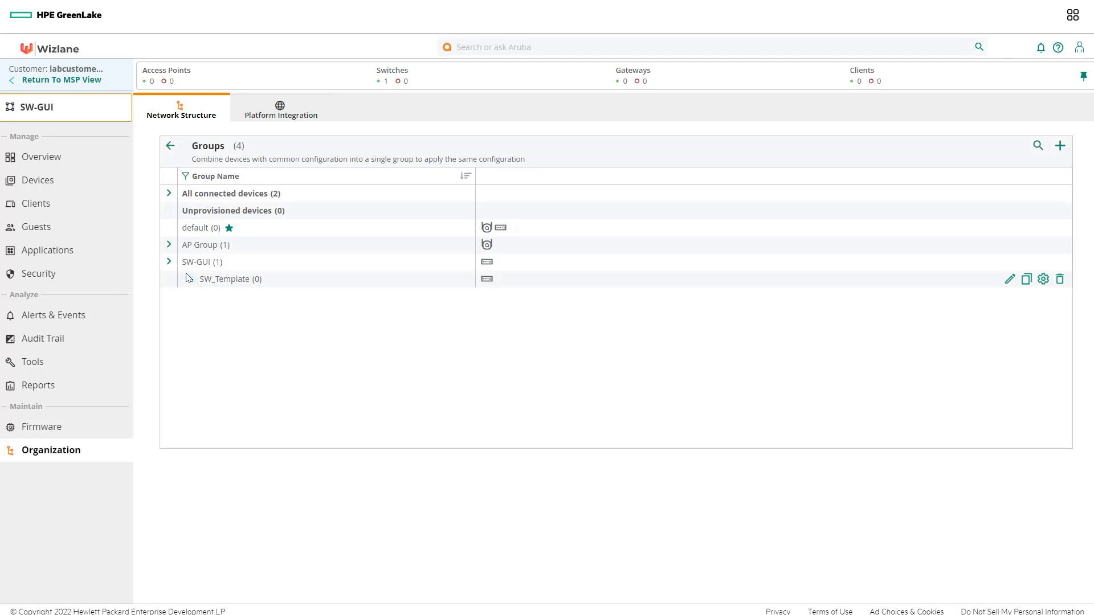
click(167, 263)
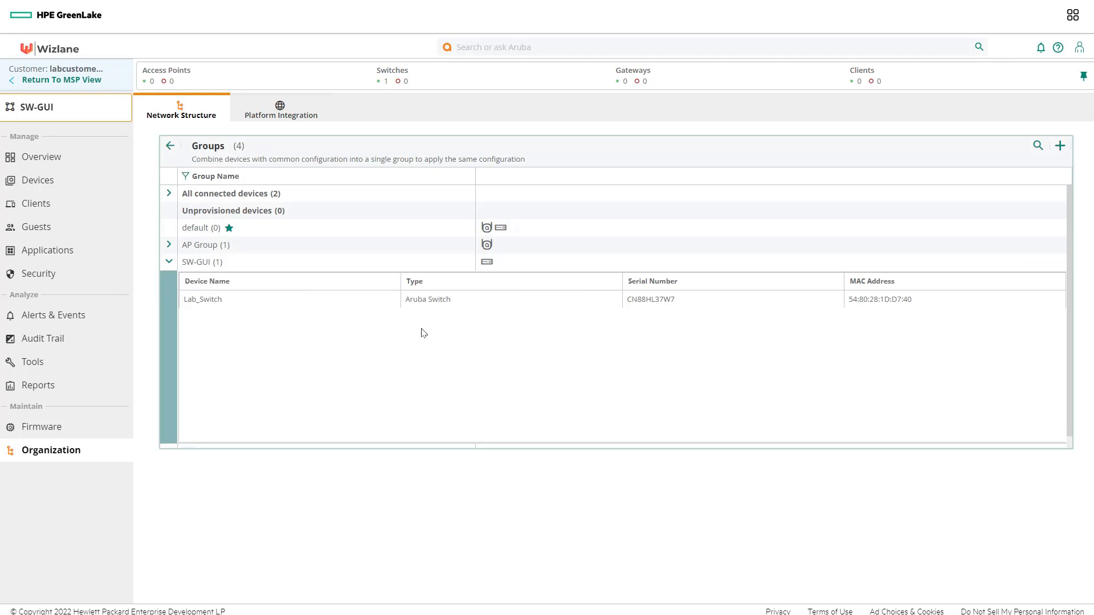
click(984, 300)
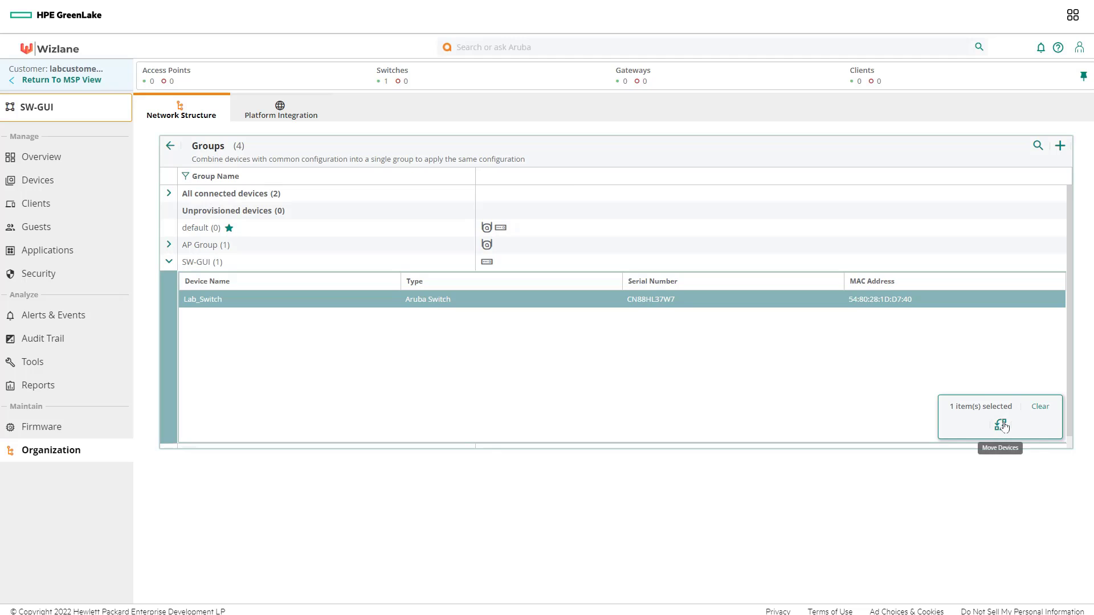
click(1002, 426)
click(289, 223)
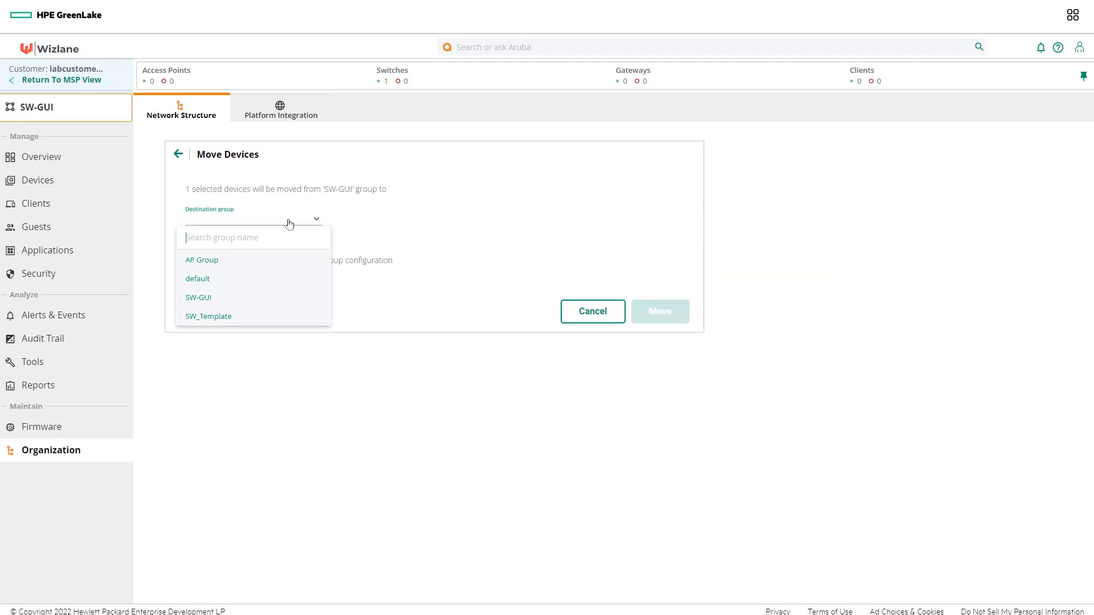
click(231, 315)
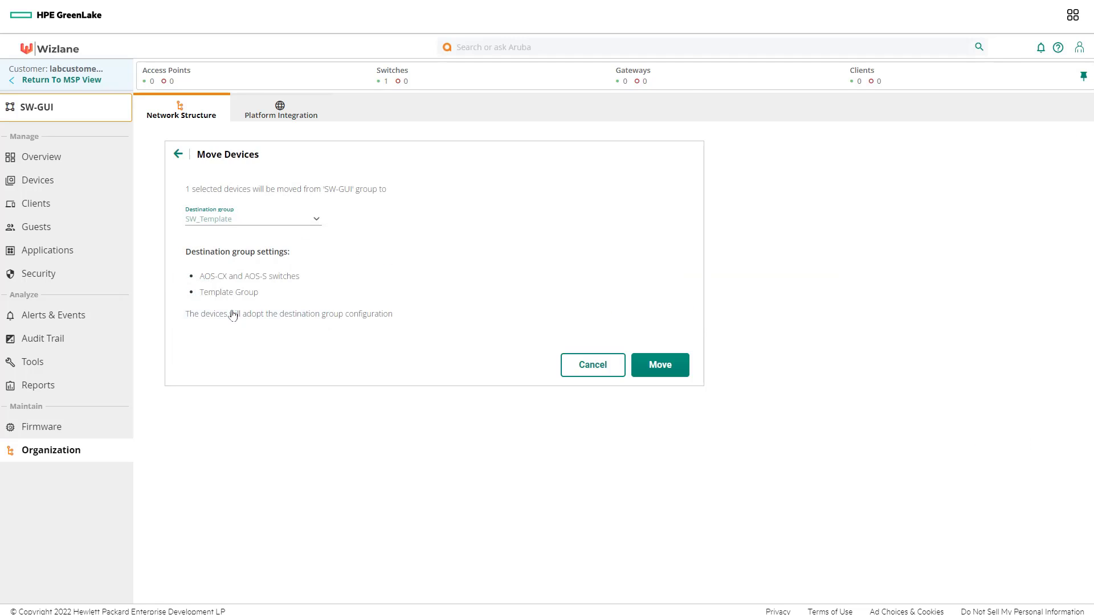
click(655, 361)
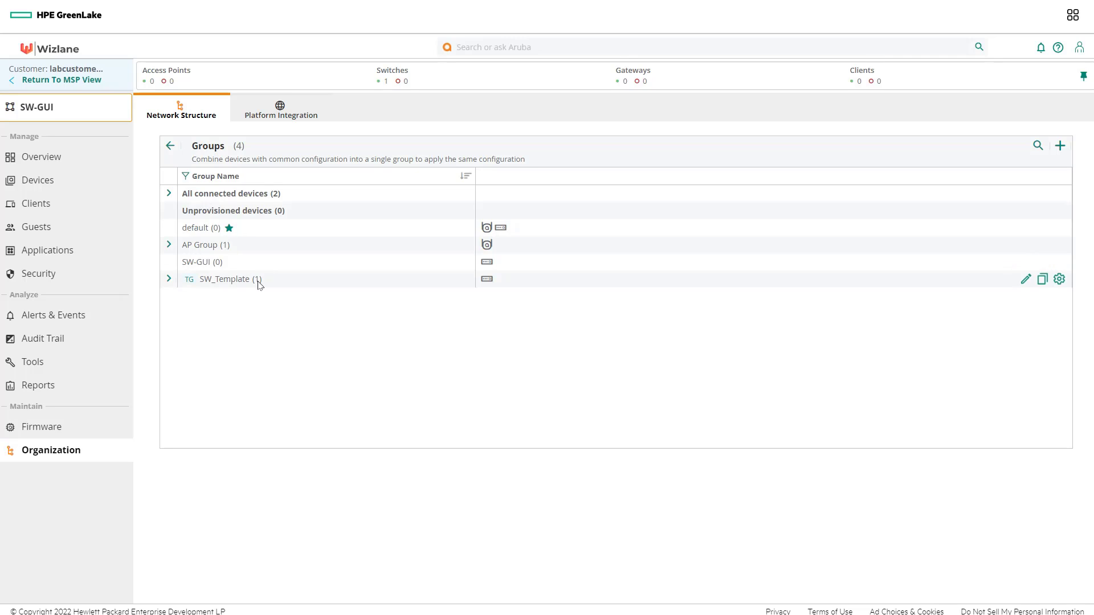
Step: Switch context to SW_Template and show Lab_Switch's 14 switch configuration variables
click(57, 109)
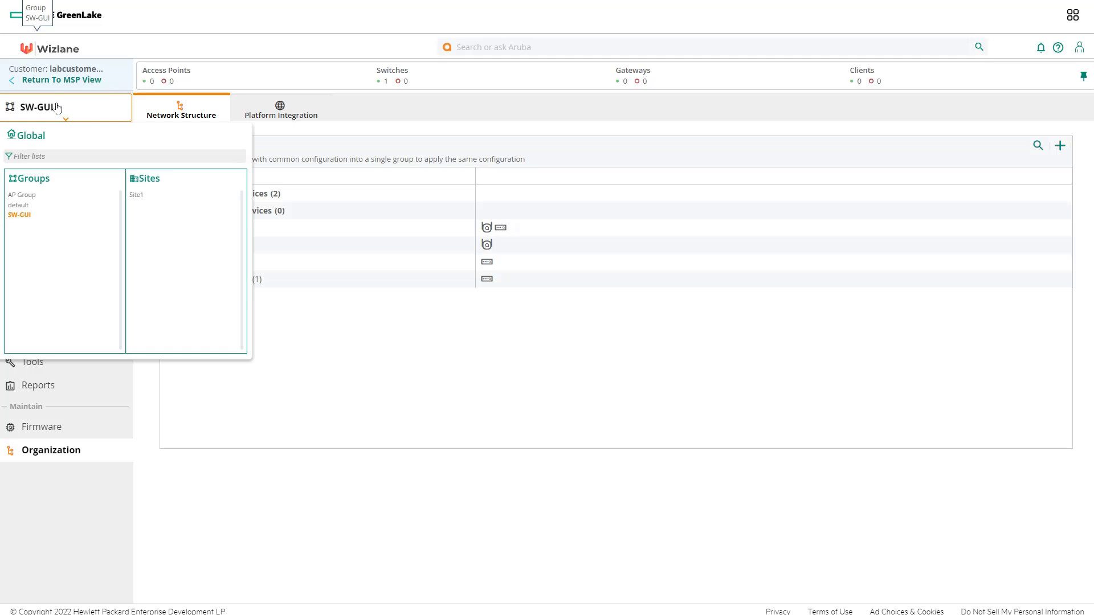
click(33, 227)
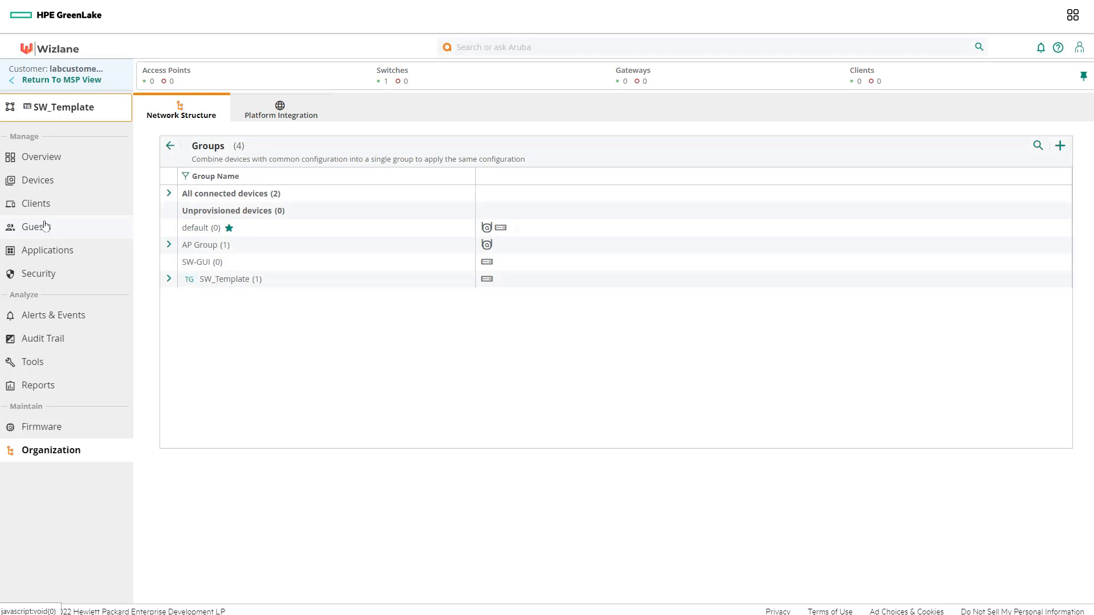
click(48, 184)
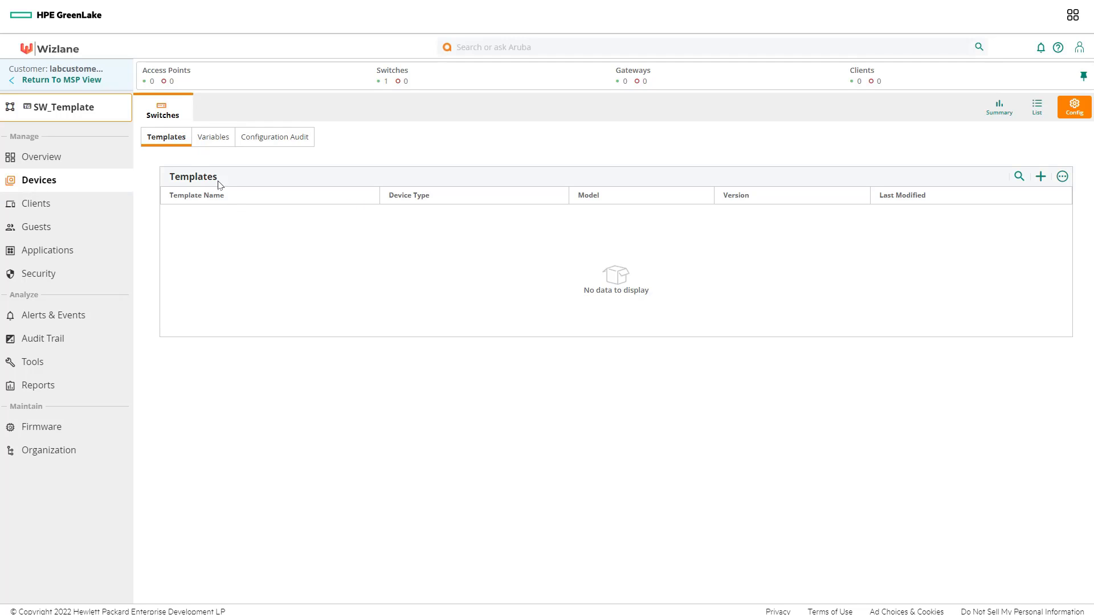
click(212, 140)
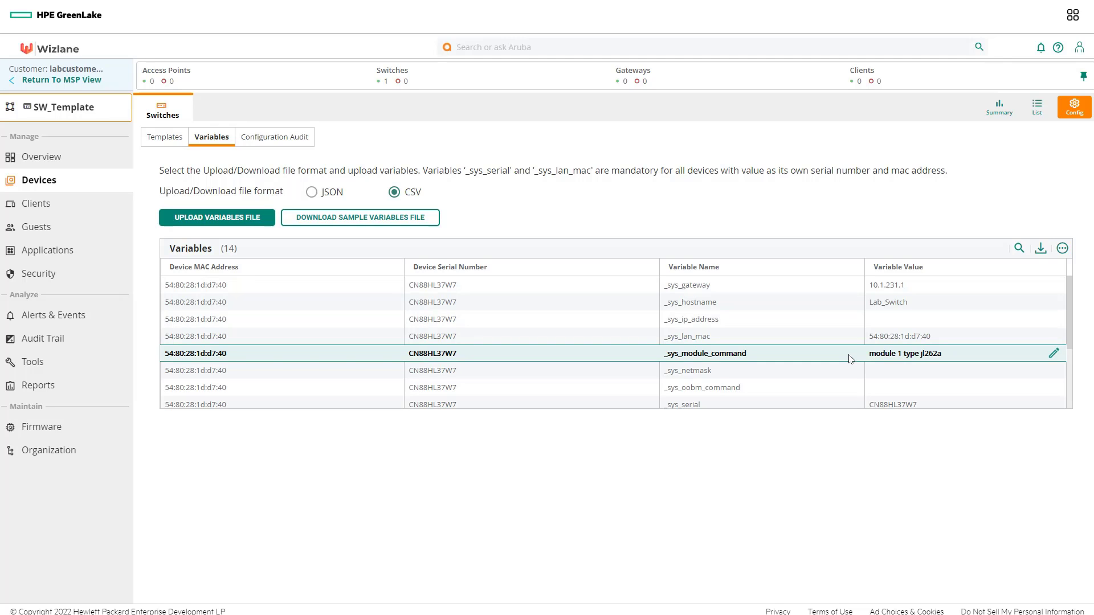
scroll(850, 359, down, 2)
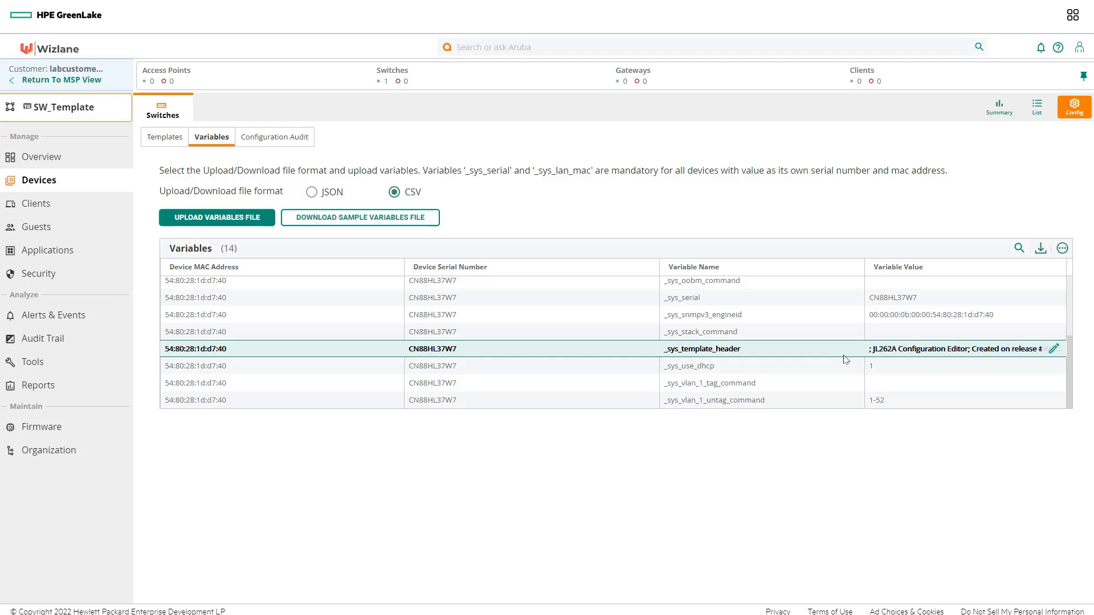
scroll(845, 359, up, 2)
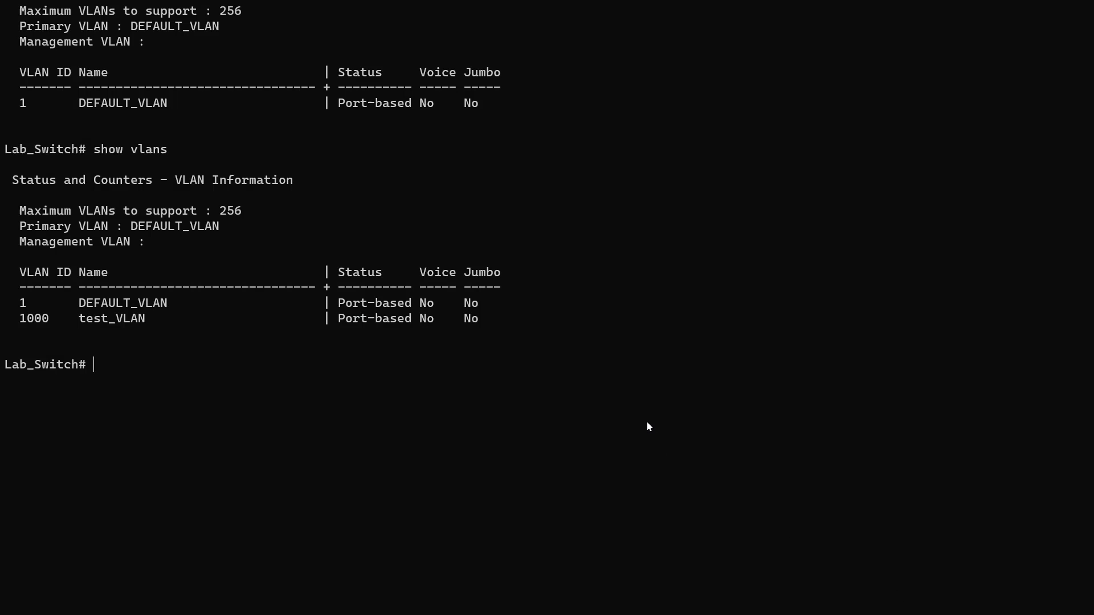
Step: Rerun 'show vlans', then run 'show aruba-central' to confirm Managed mode connection
key(Up)
key(Return)
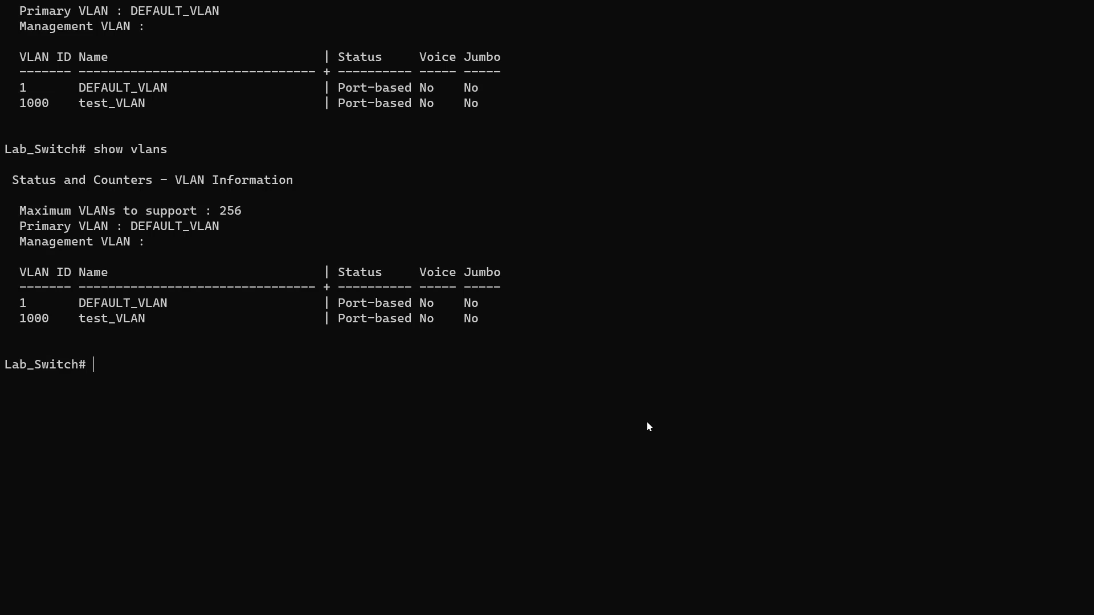
text(show aruba-c)
key(Tab)
key(Return)
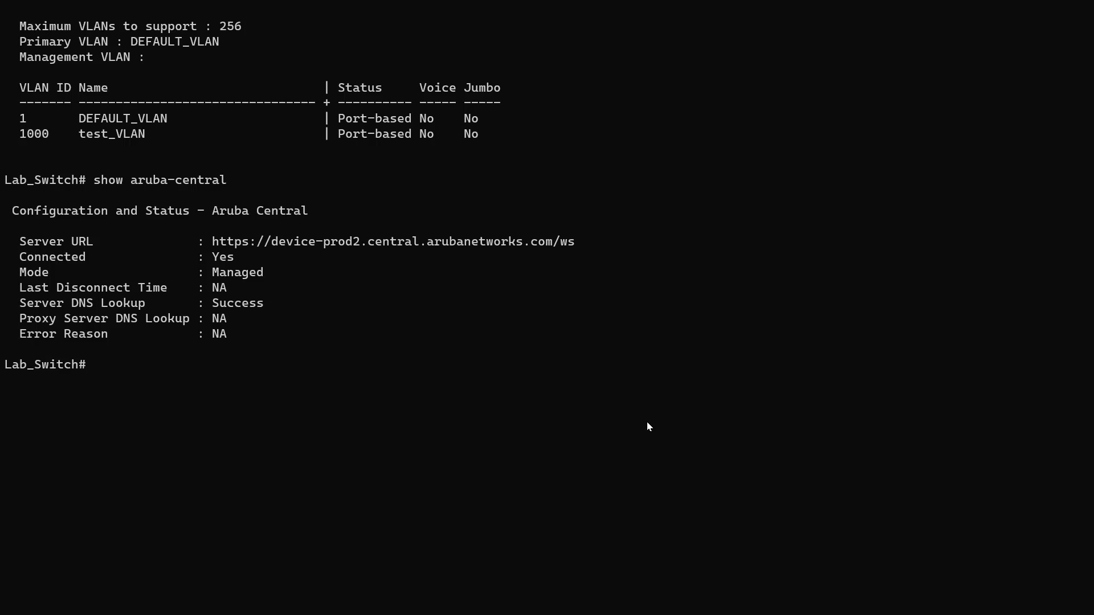
Step: List the available commands starting with 'c' at the switch prompt
text(co)
key(BackSpace)
key(Tab)
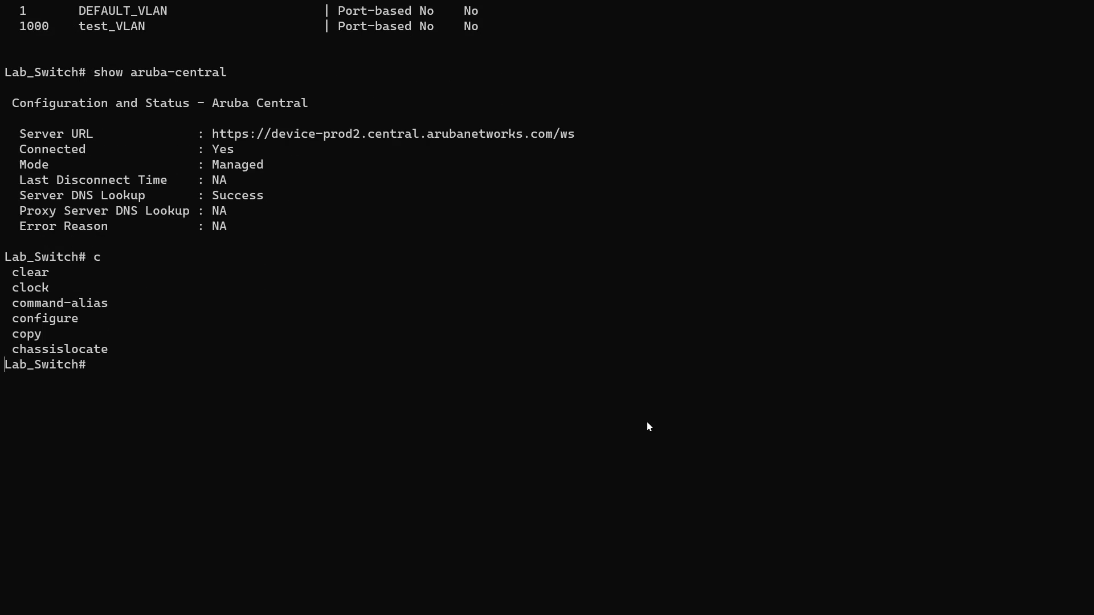
Step: Enter configuration mode on Lab_Switch with the 'configure' command
drag(86, 320, 39, 323)
right_click(23, 319)
key(Return)
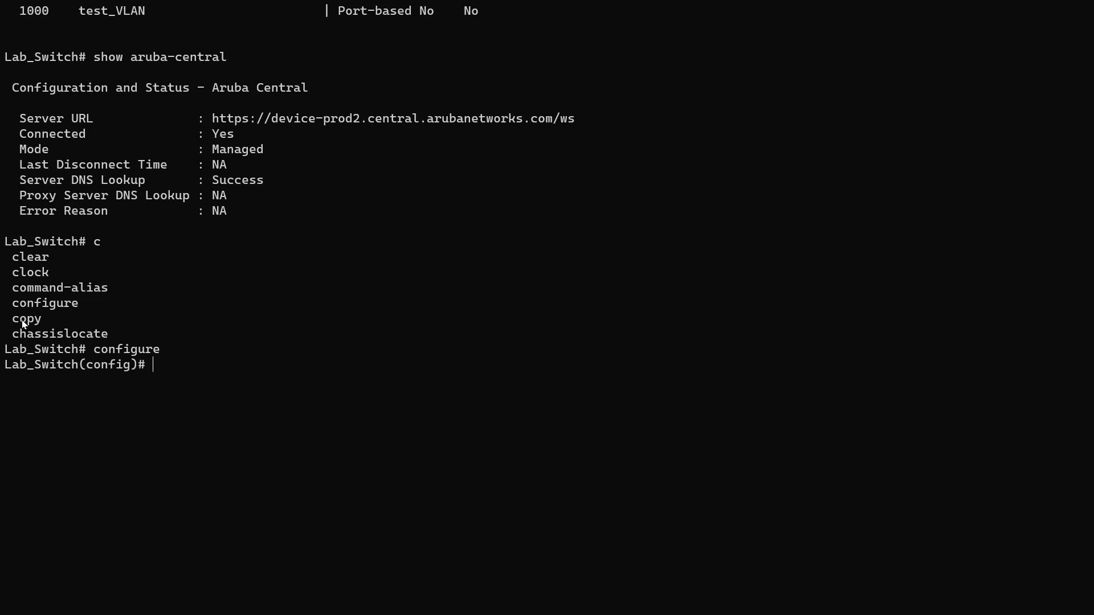
Step: Try completing 'inter' to the interface command, then clear the invalid input
text(inter)
key(Tab)
key(BackSpace)
key(BackSpace)
key(BackSpace)
key(BackSpace)
key(BackSpace)
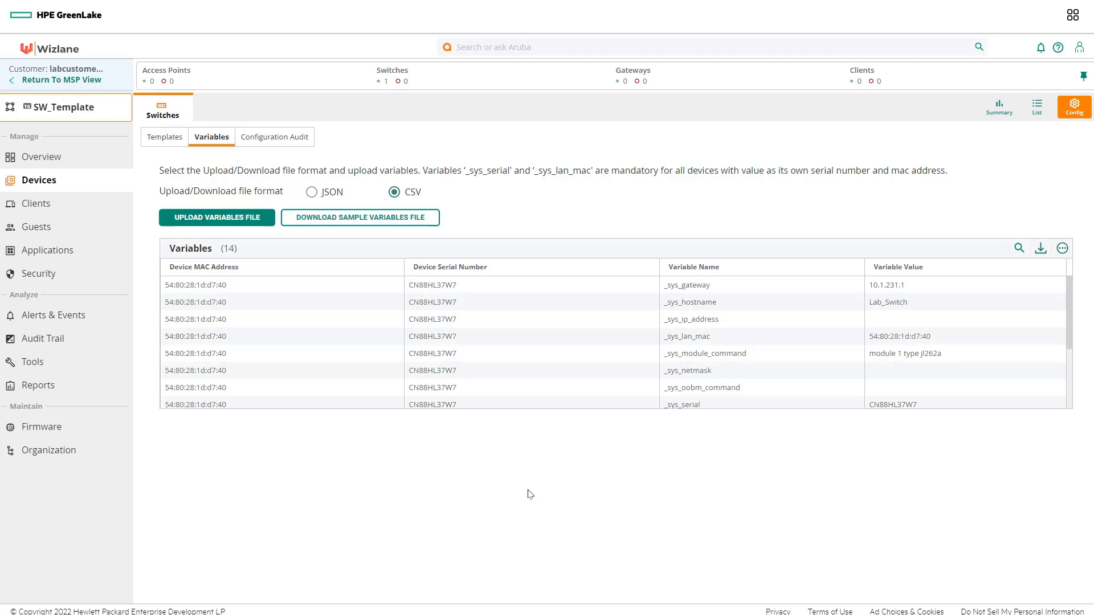
Step: Open the Organization Groups list showing default, AP Group, SW-GUI and SW_Template
click(60, 455)
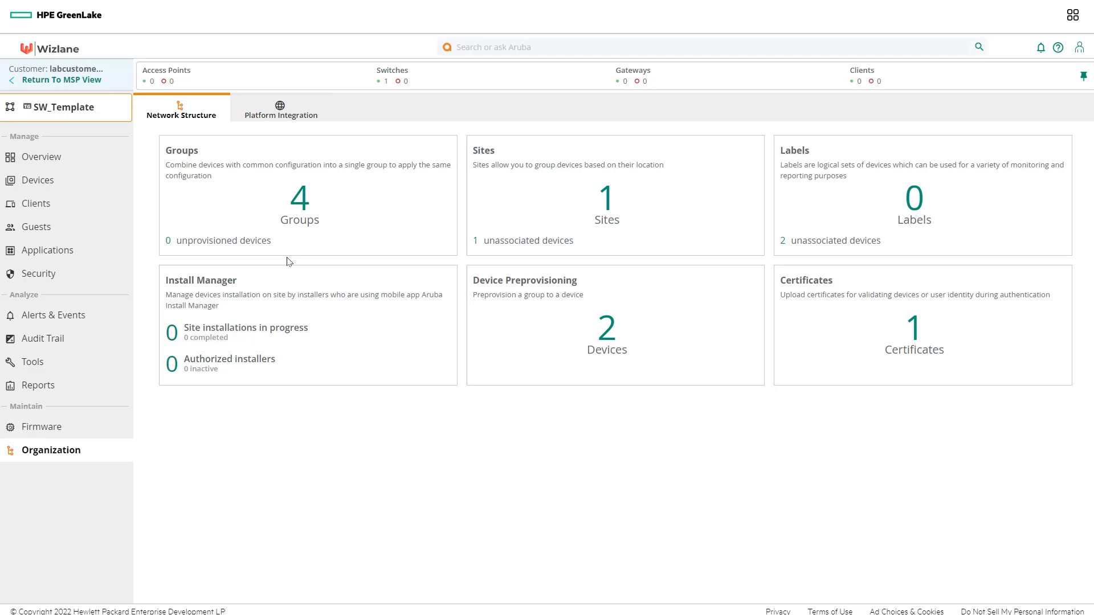
click(294, 206)
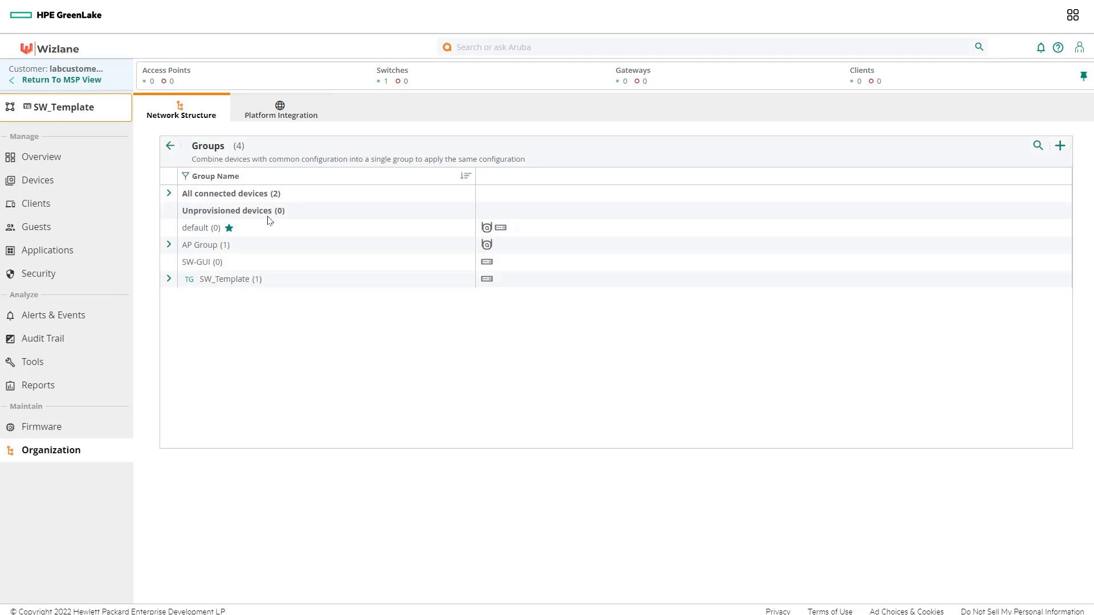
Step: Attempt moving Lab_Switch from SW_Template to SW-GUI and acknowledge the refusal warning
click(172, 279)
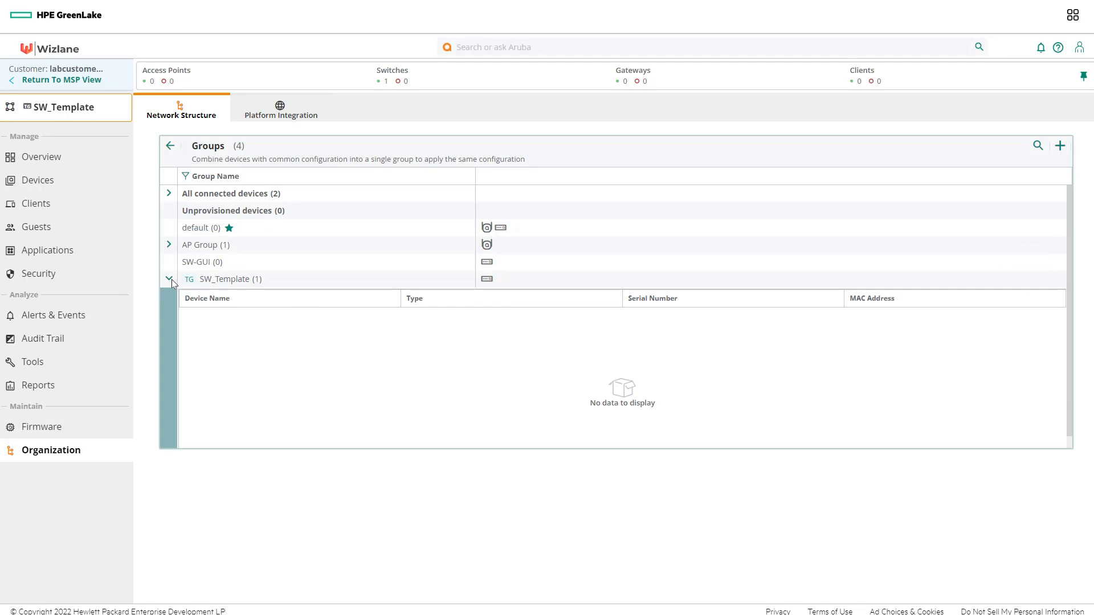
click(370, 322)
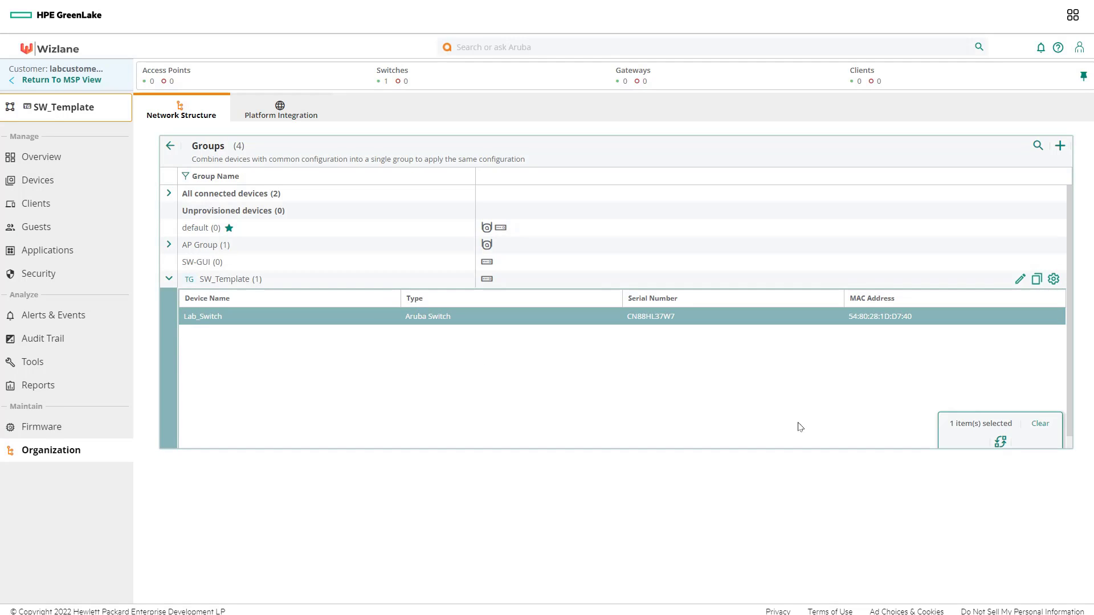
click(1001, 442)
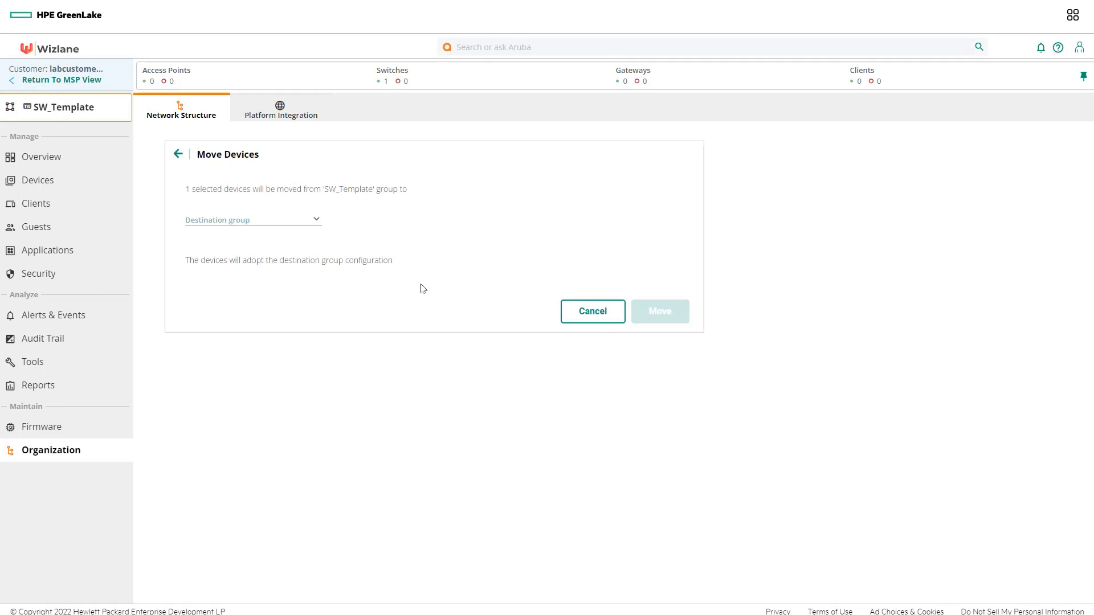
click(313, 219)
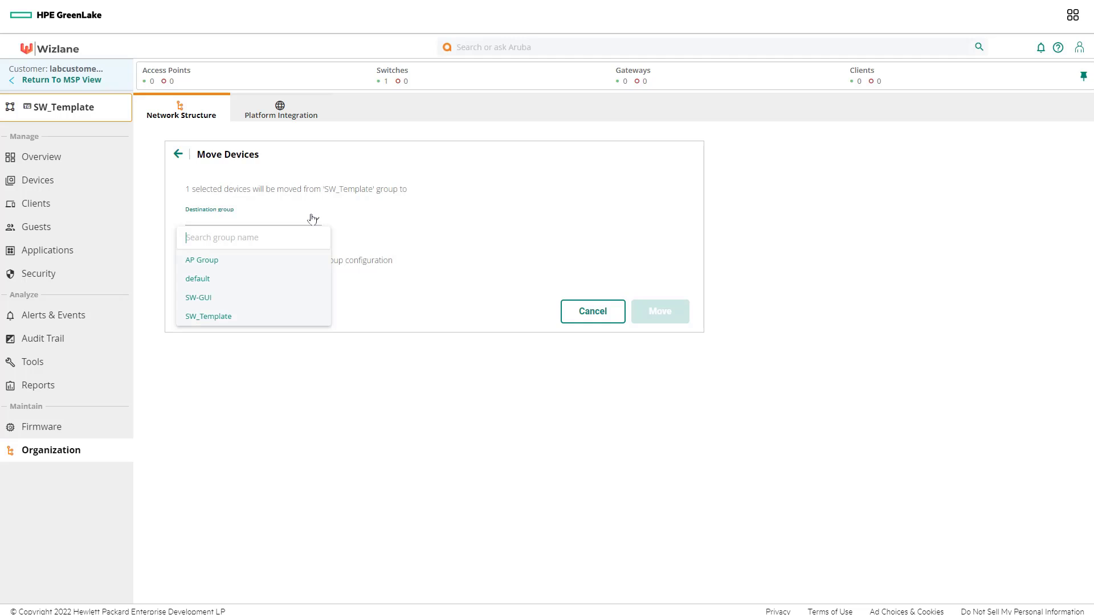
click(217, 297)
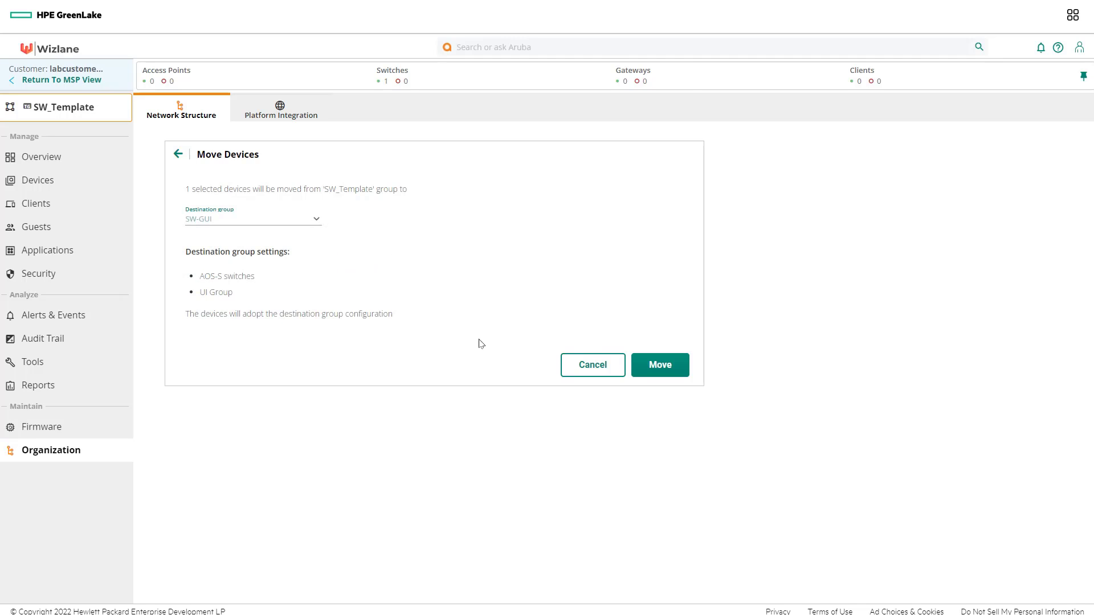
click(655, 368)
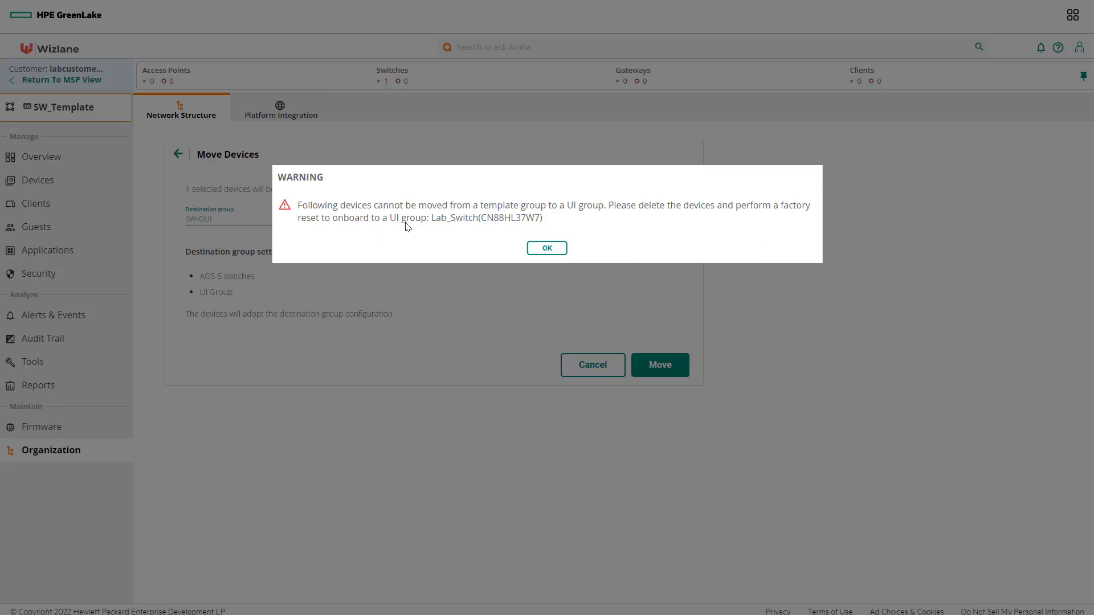
click(552, 248)
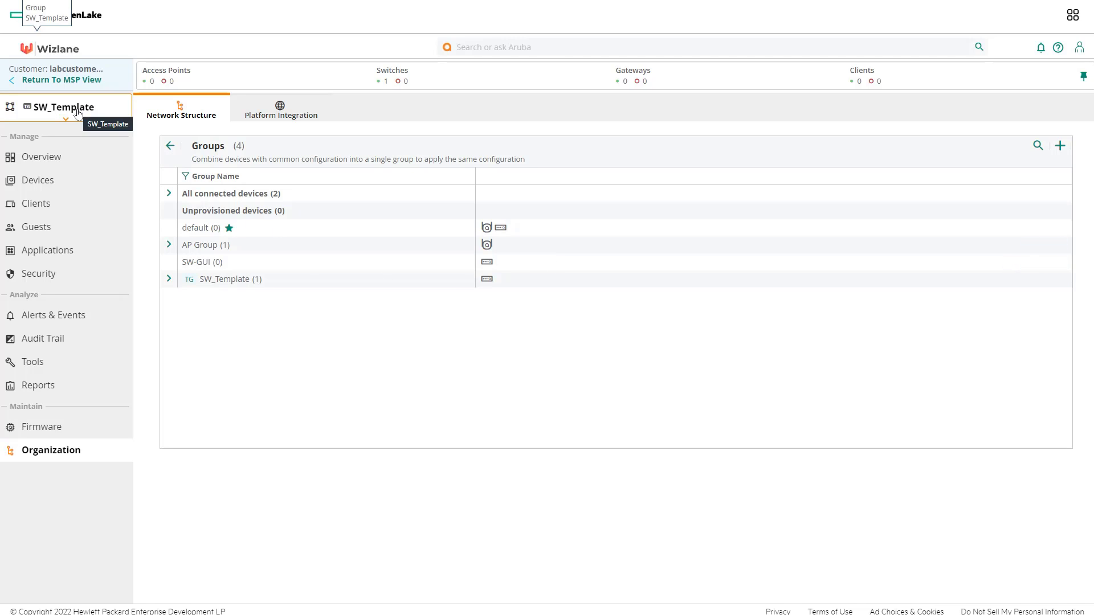
Step: Go to the group's switch templates list and start adding a new template
click(45, 183)
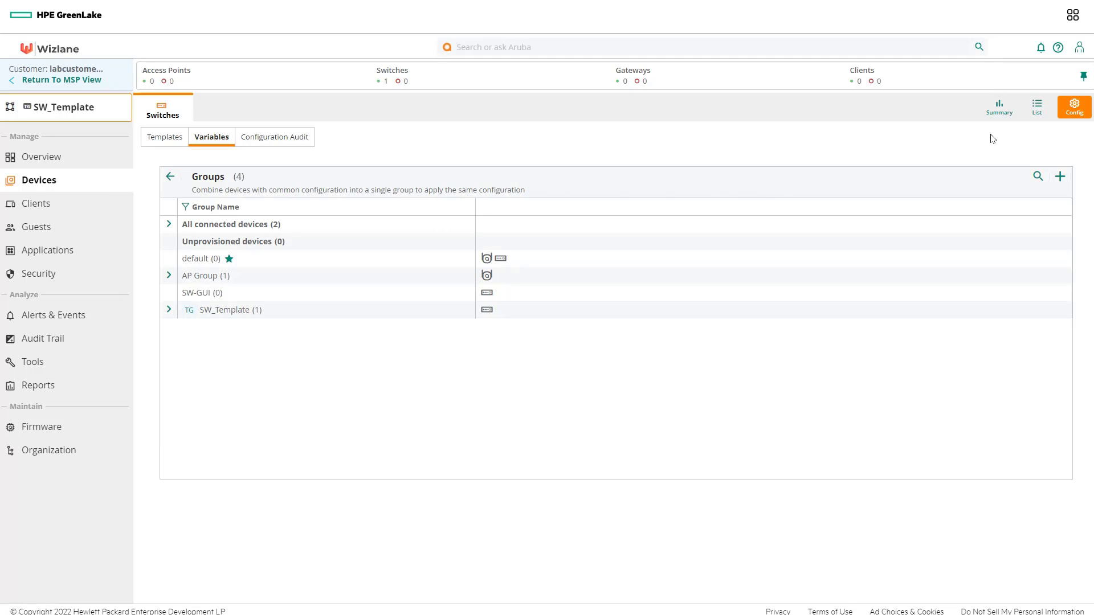
click(179, 138)
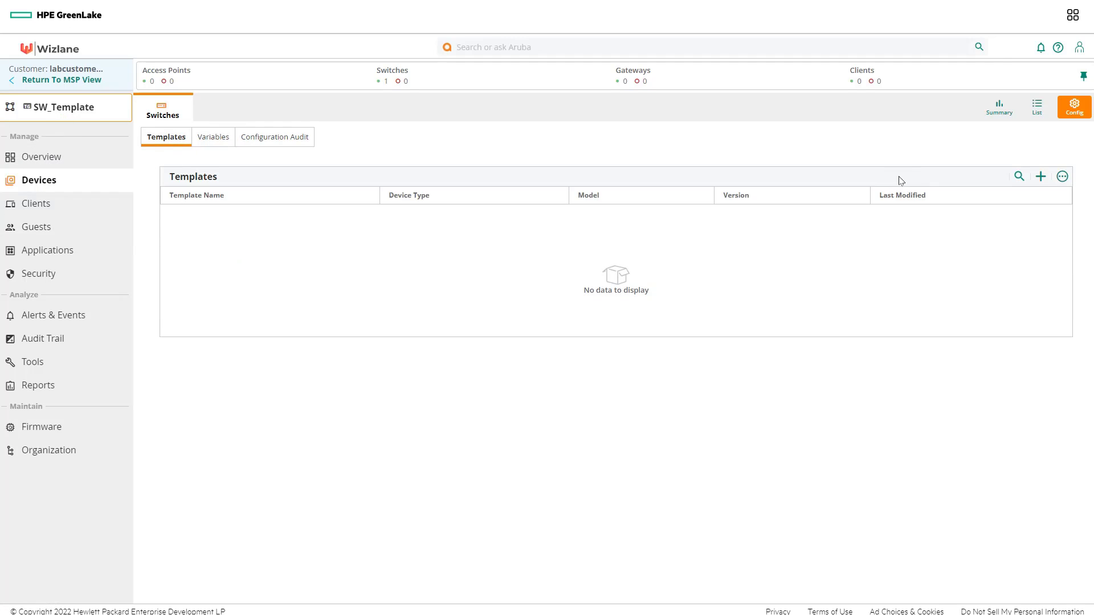
click(1041, 177)
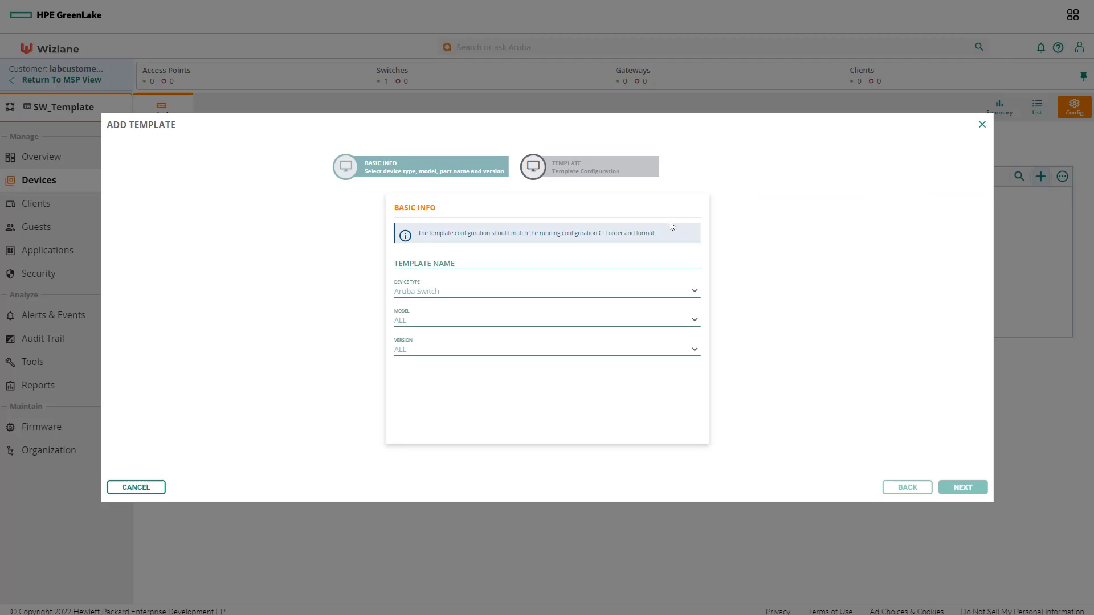
Step: Name the template SW_TEMPLATE, keep device type Aruba Switch, and select model 2930F
click(440, 261)
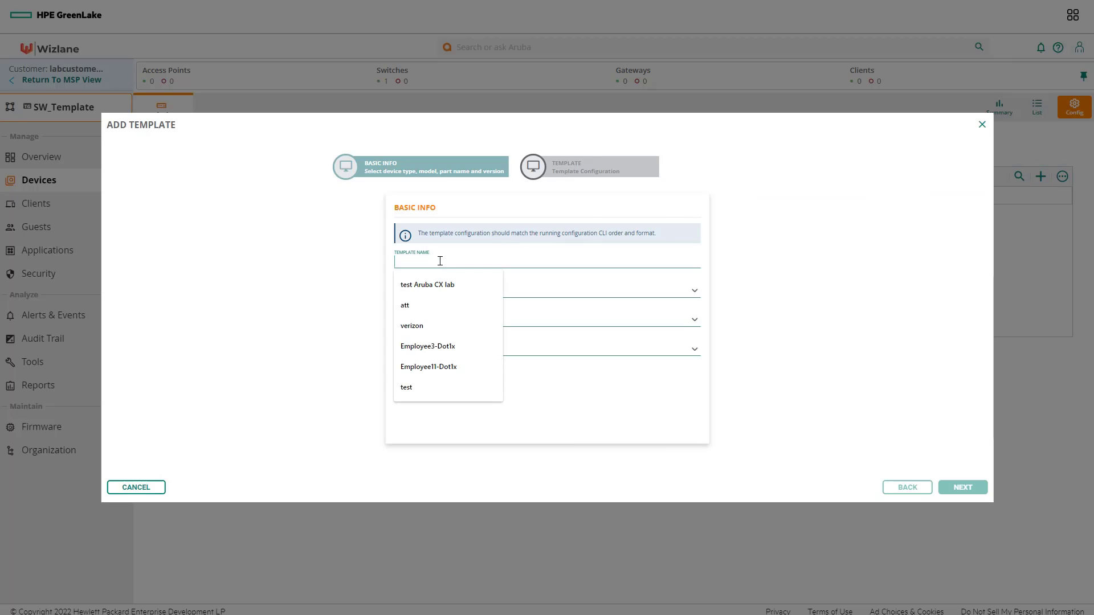
text(SW_RT)
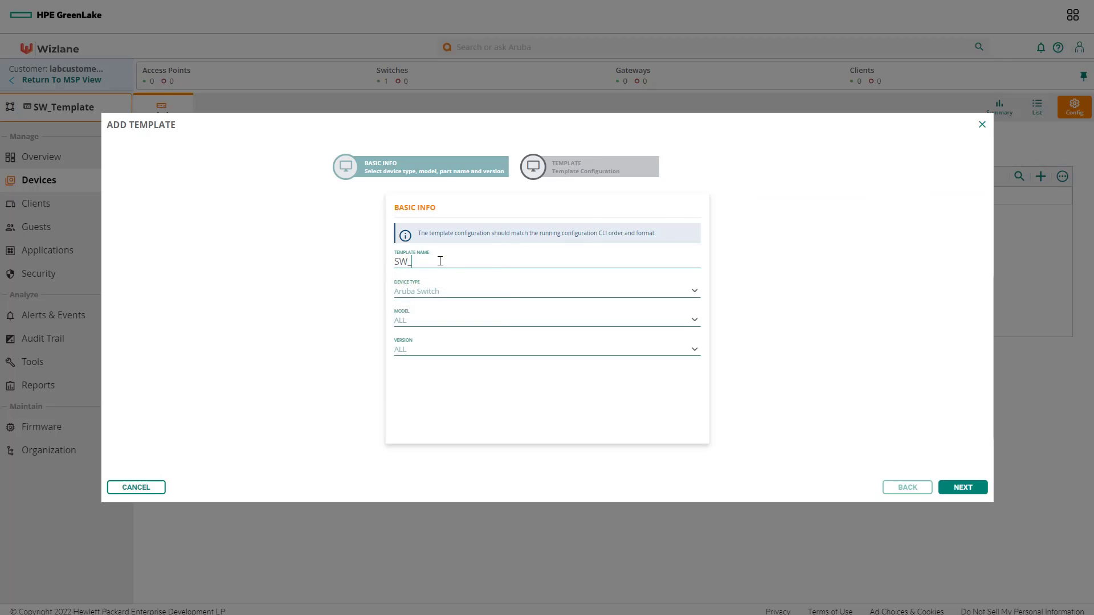
key(BackSpace)
key(BackSpace)
text(TEMPLATE)
click(447, 292)
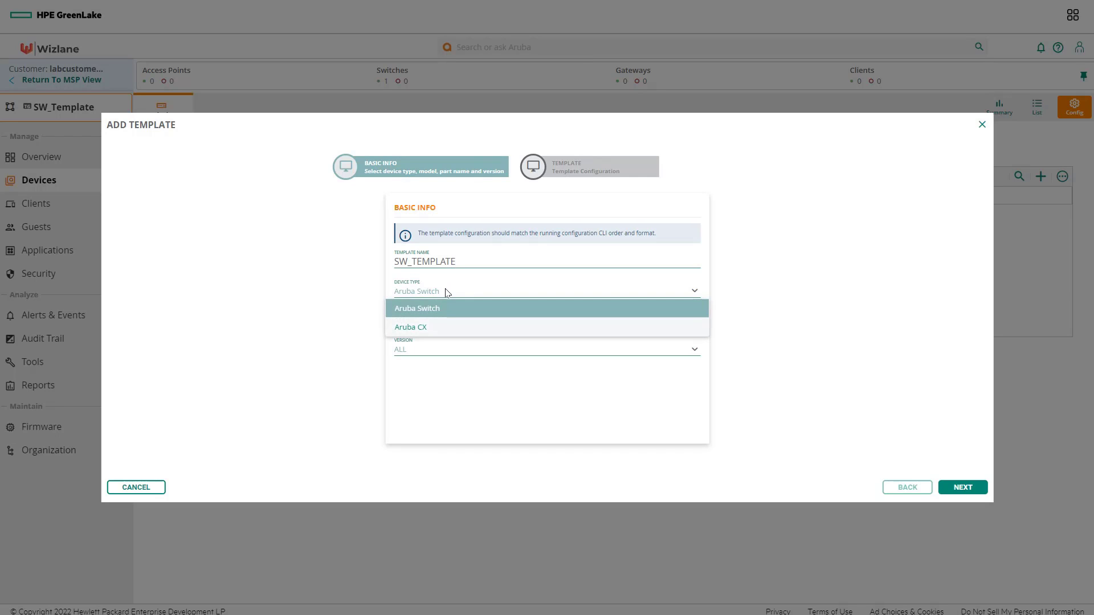
click(347, 344)
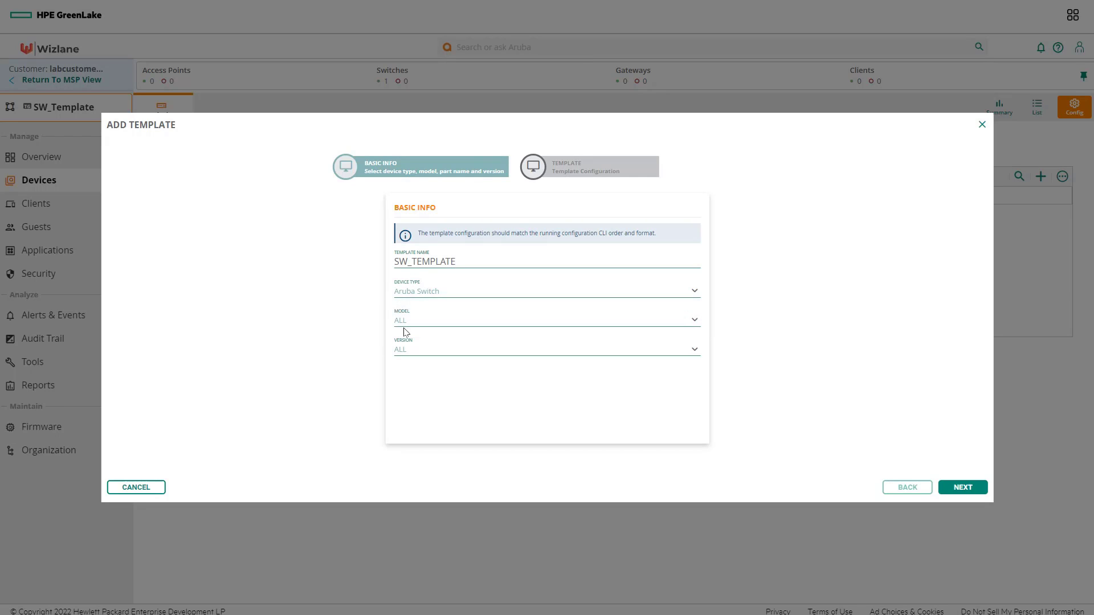
click(421, 321)
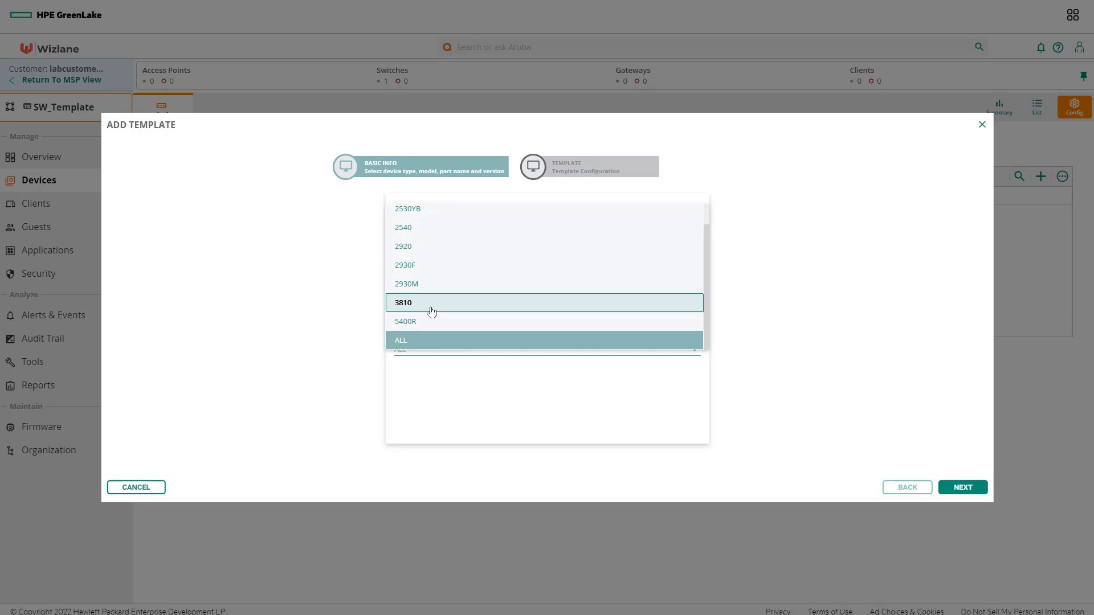
click(427, 269)
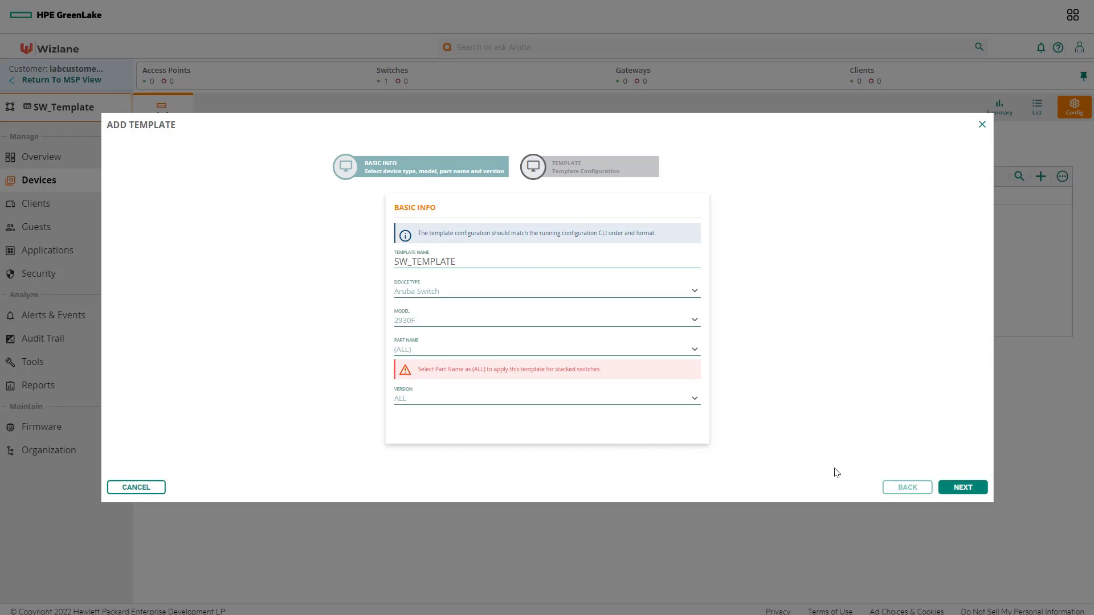
Step: Import Lab_Switch's configuration as the template body and scroll through it in the editor
click(963, 489)
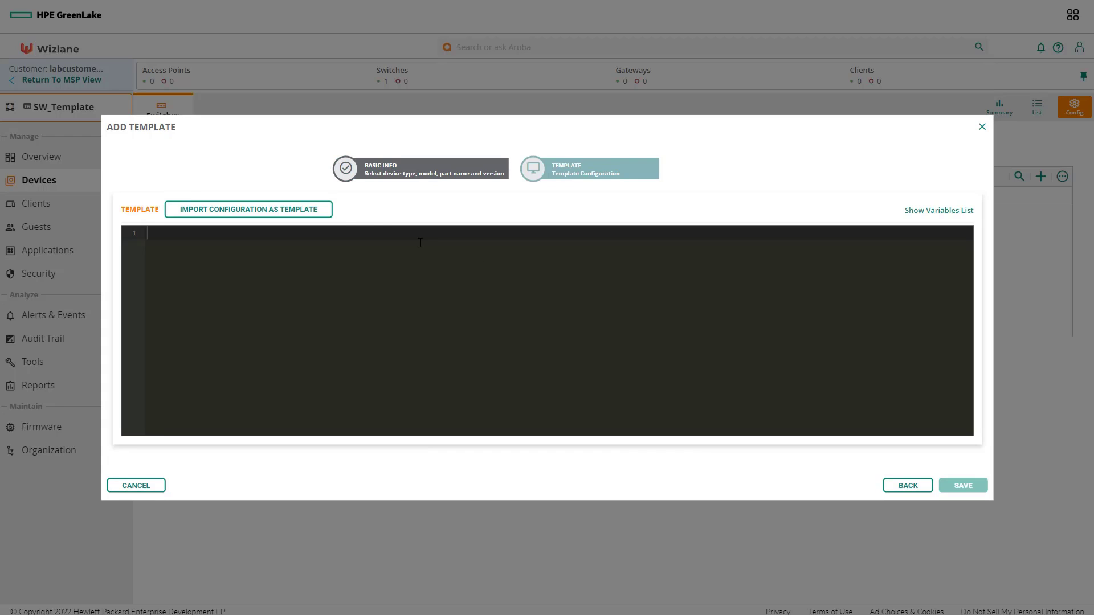
click(310, 211)
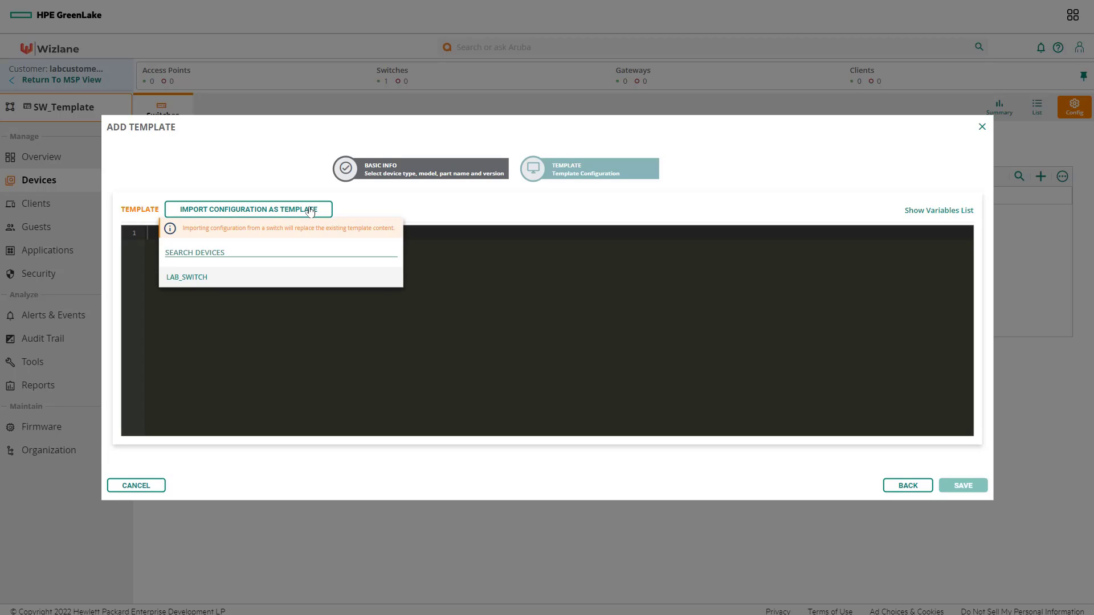
click(209, 281)
scroll(385, 339, down, 3)
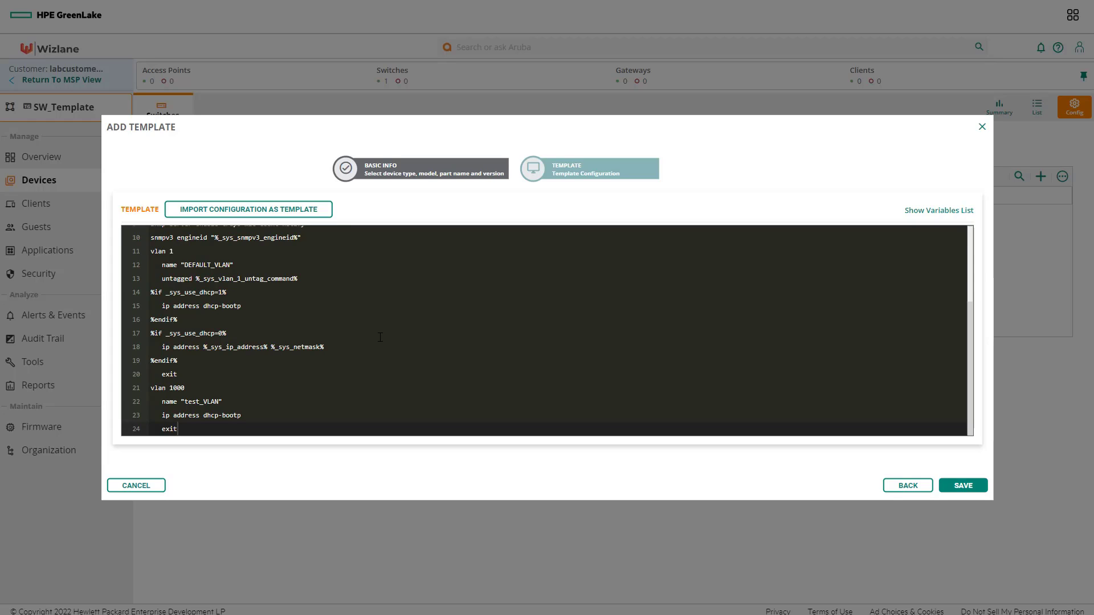
Step: Clear the missing-password save error by adding an unindented plaintext manager-password line at the end, then save
click(961, 486)
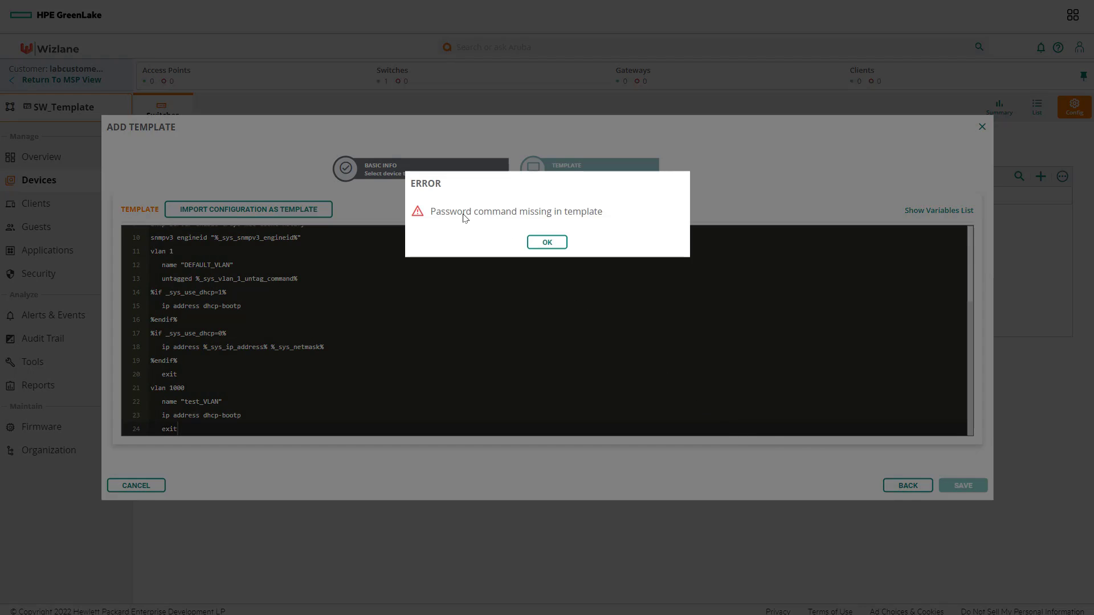
click(550, 243)
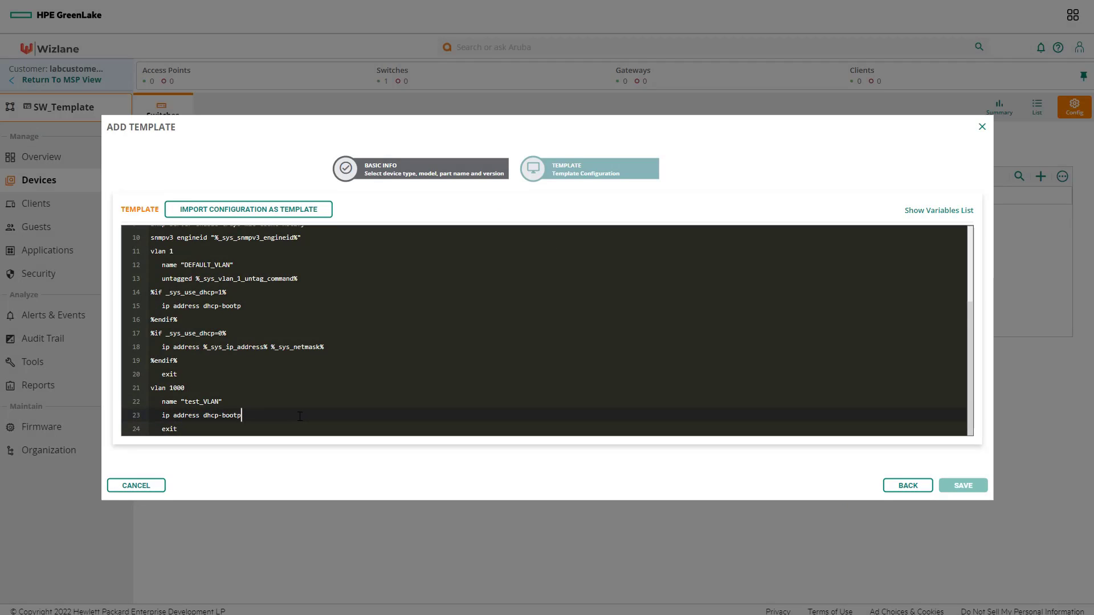
key(Down)
key(Return)
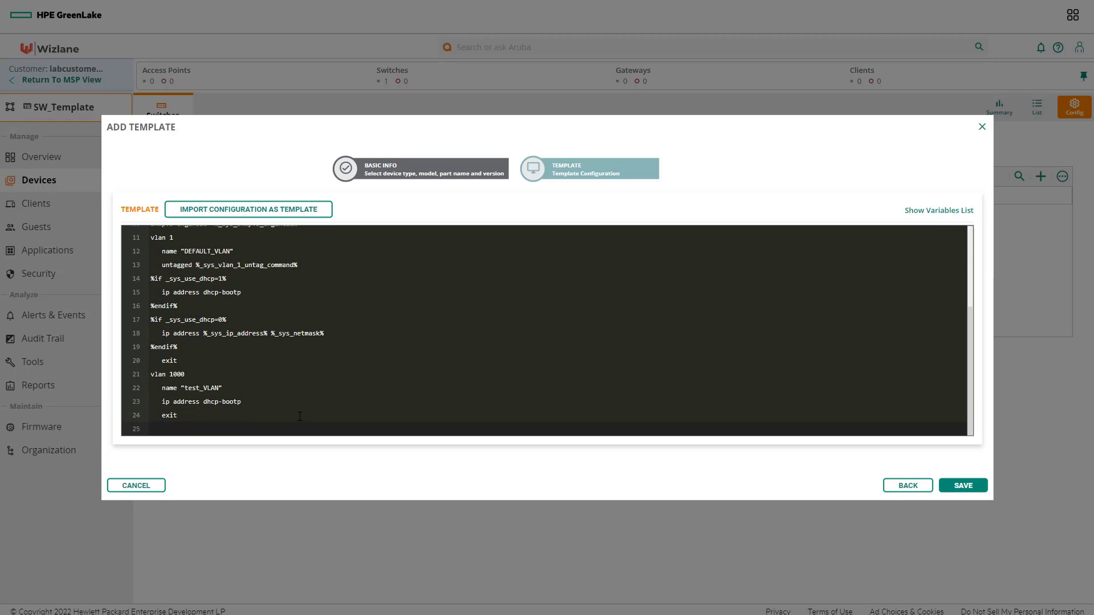
key(BackSpace)
key(BackSpace)
text(password manager plaintext manager)
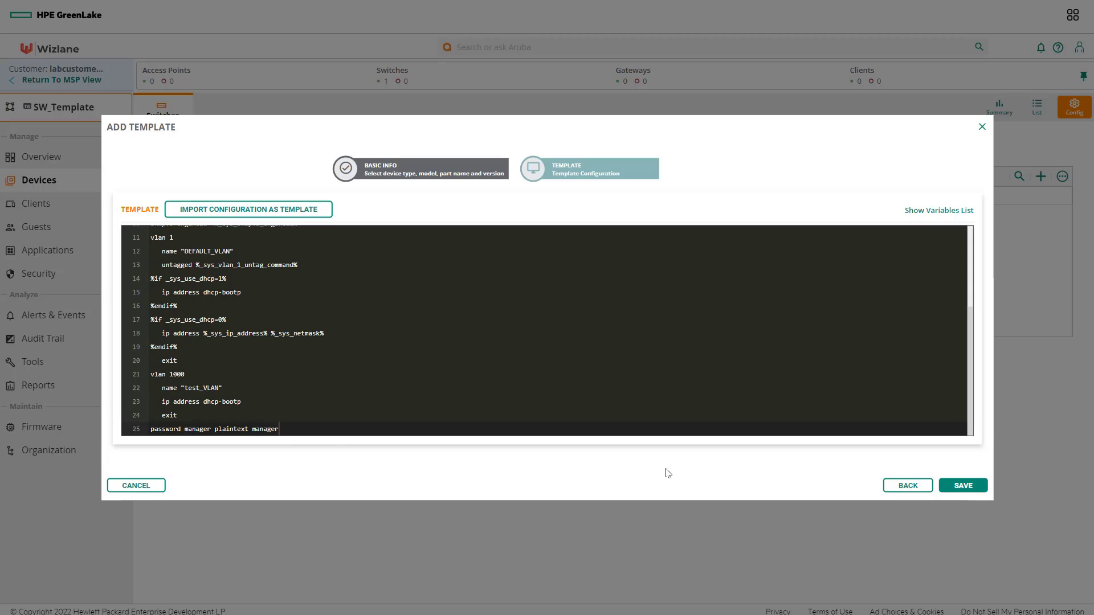
click(970, 486)
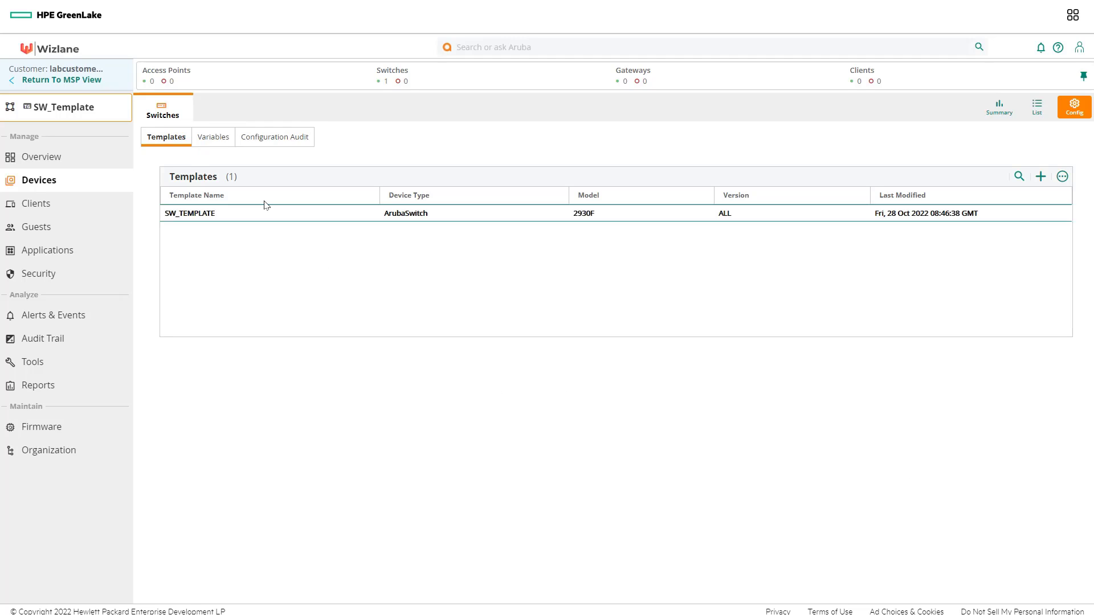
click(222, 143)
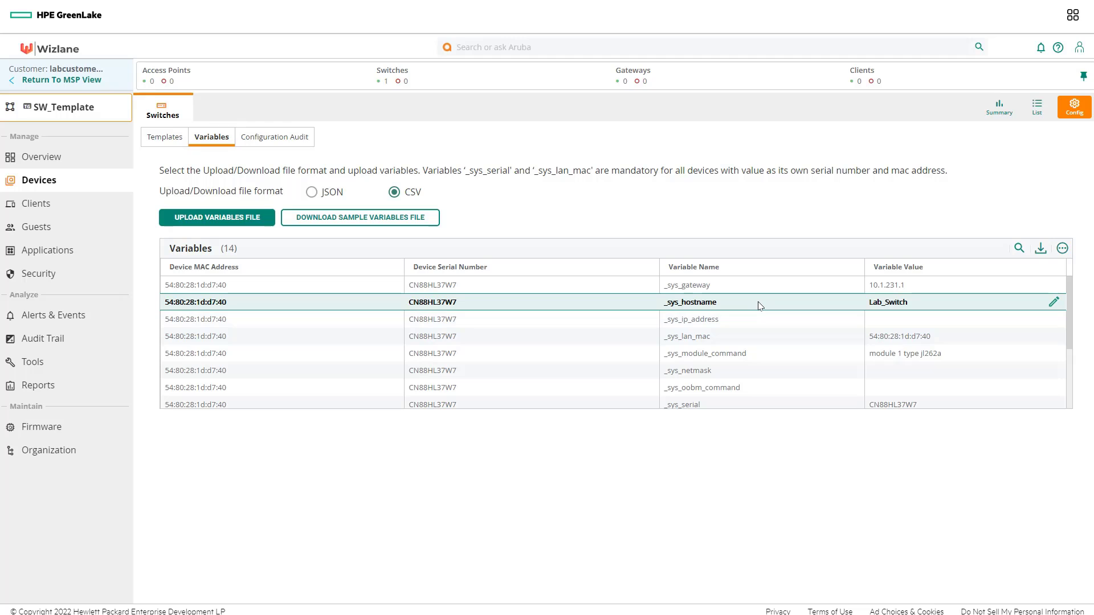
scroll(759, 306, down, 3)
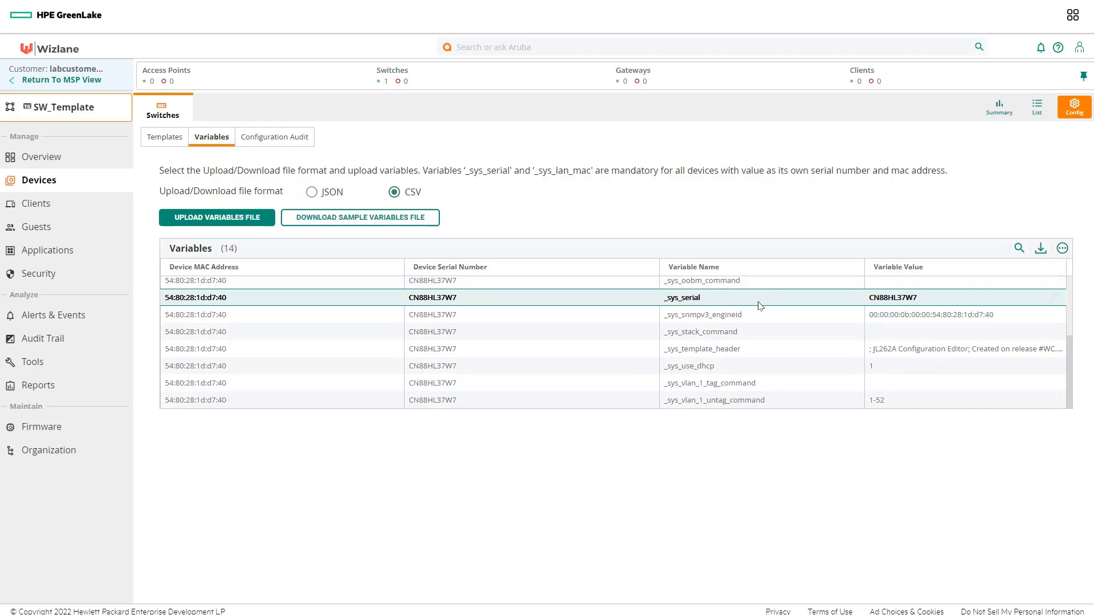
scroll(740, 362, up, 3)
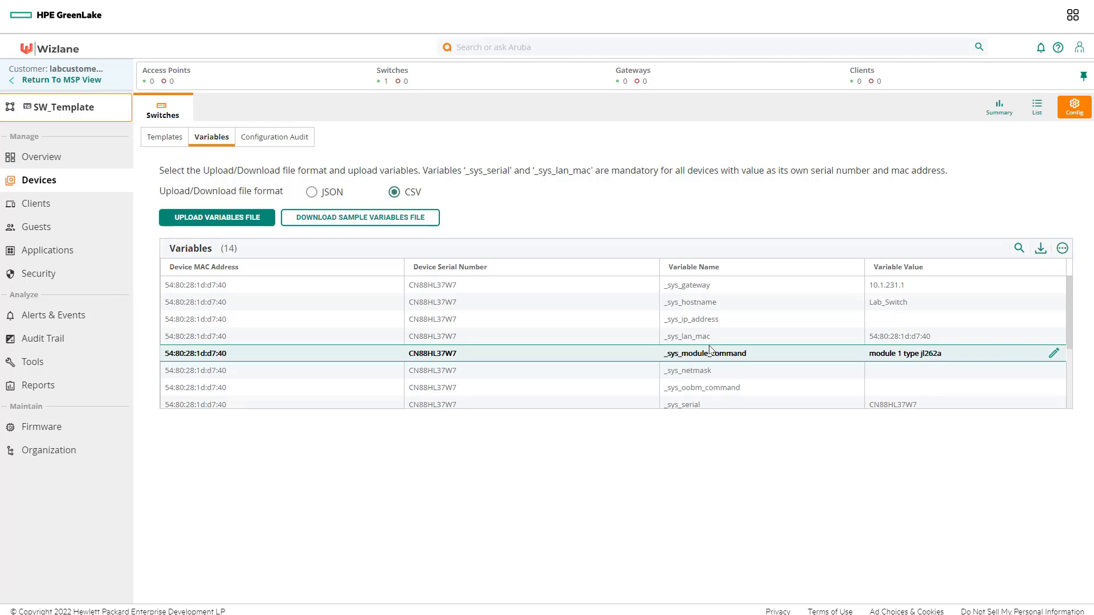
click(165, 138)
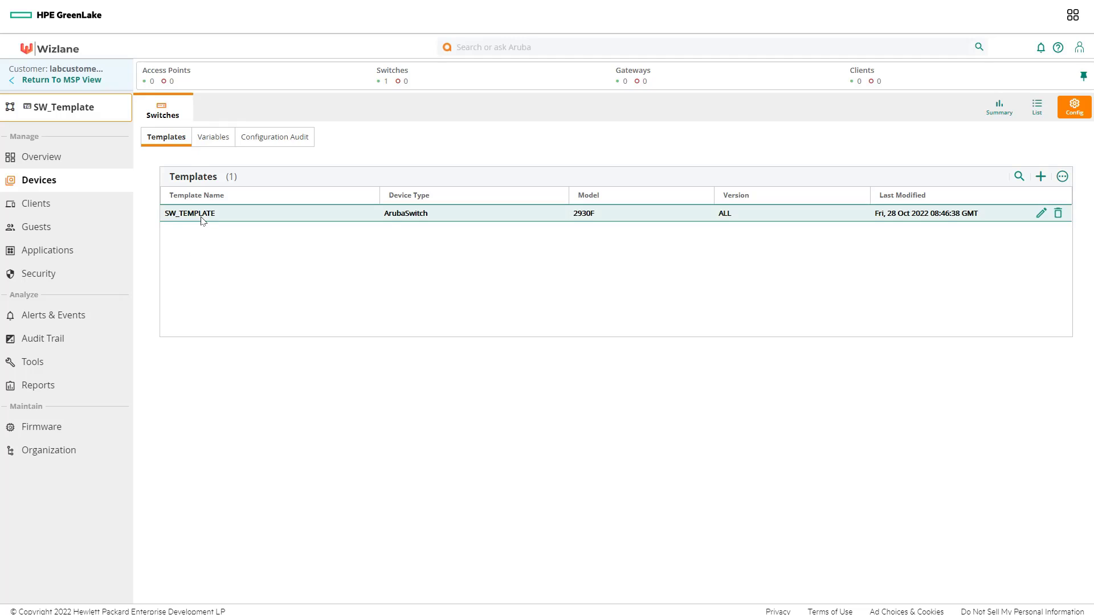
Step: Edit SW_TEMPLATE and inspect its header, the line 4 hostname variable and the vlan 1000 line
click(1039, 214)
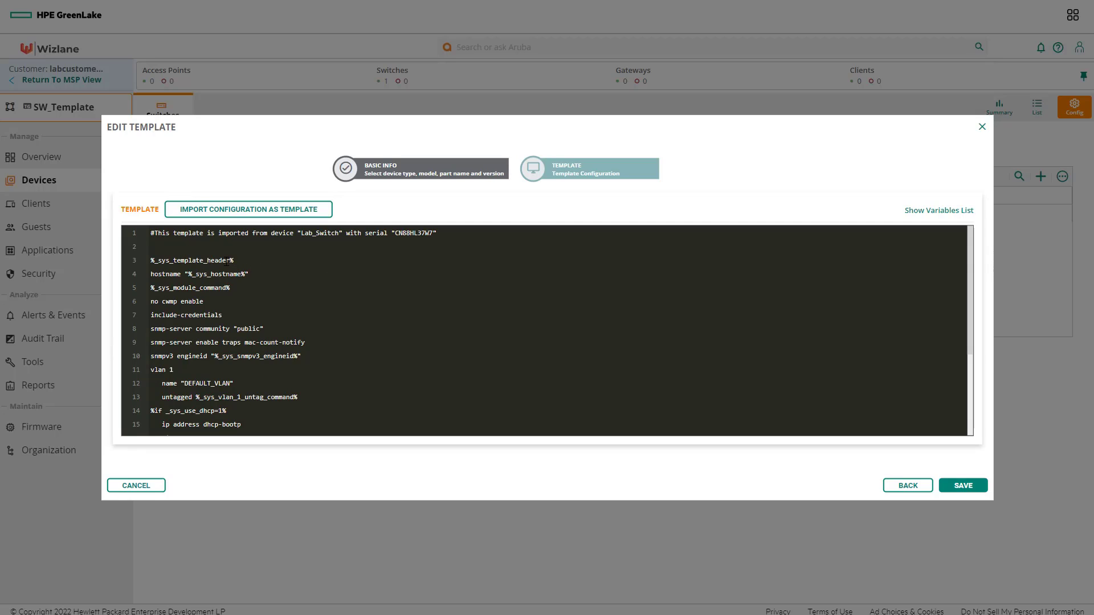
drag(226, 261, 162, 262)
click(154, 261)
click(231, 260)
scroll(249, 360, down, 3)
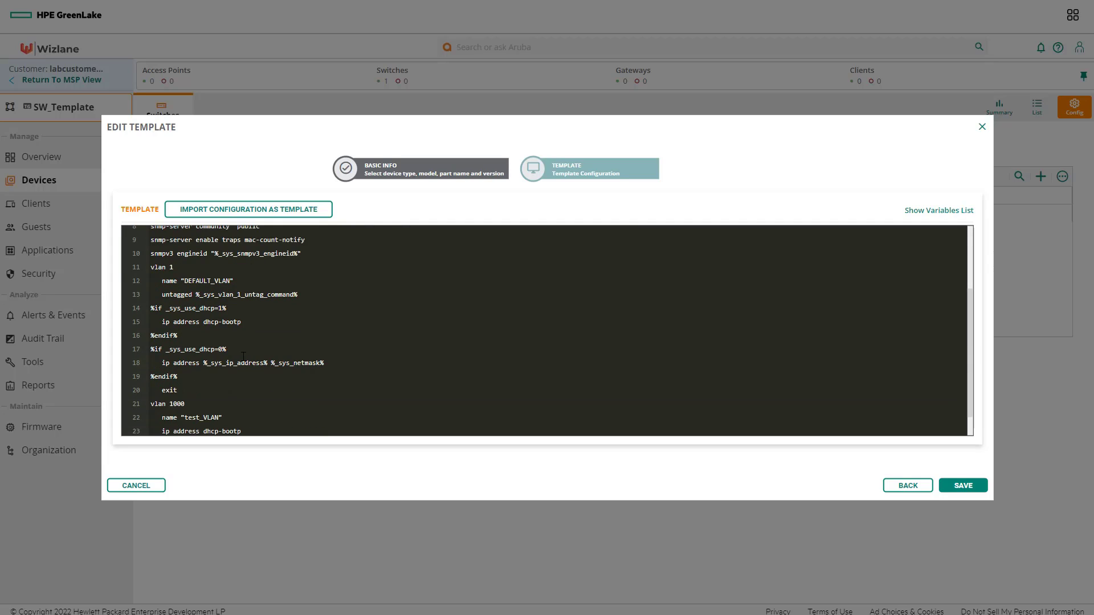
scroll(244, 356, up, 3)
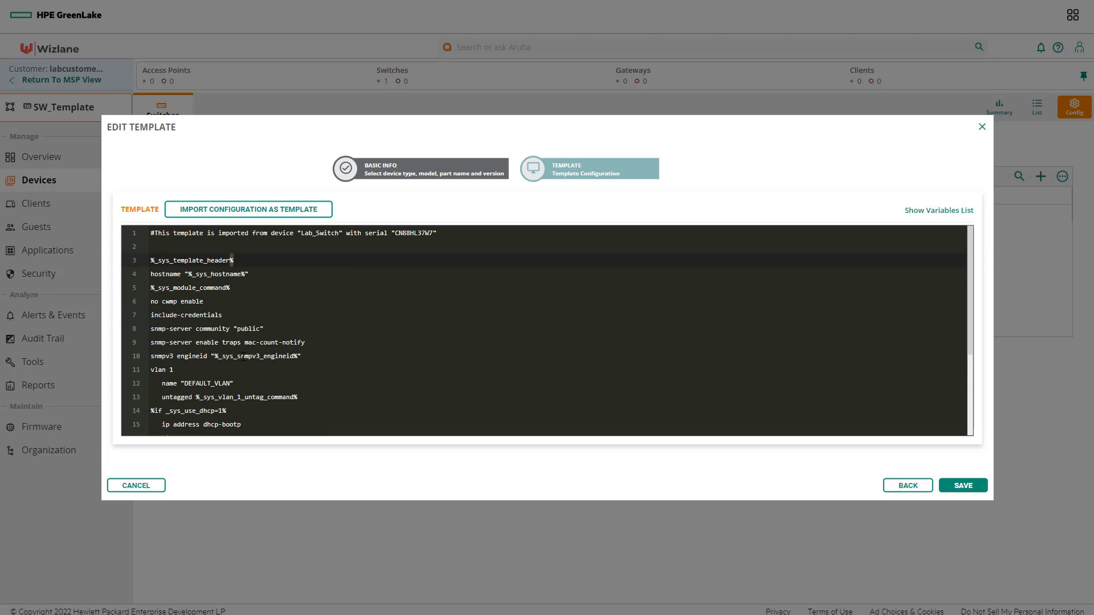
drag(248, 276, 185, 276)
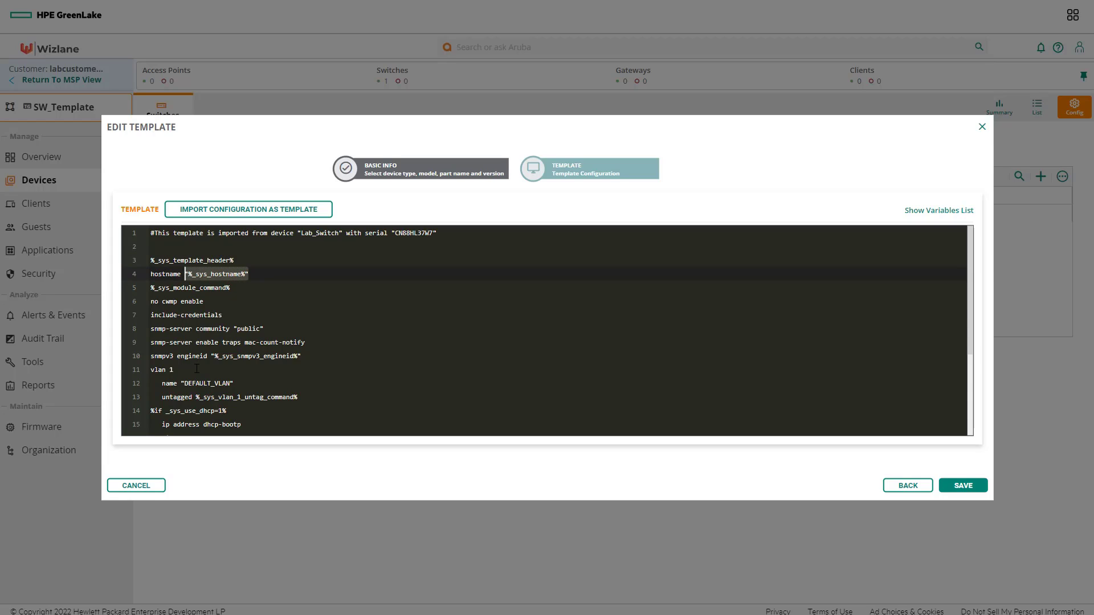
scroll(197, 369, down, 2)
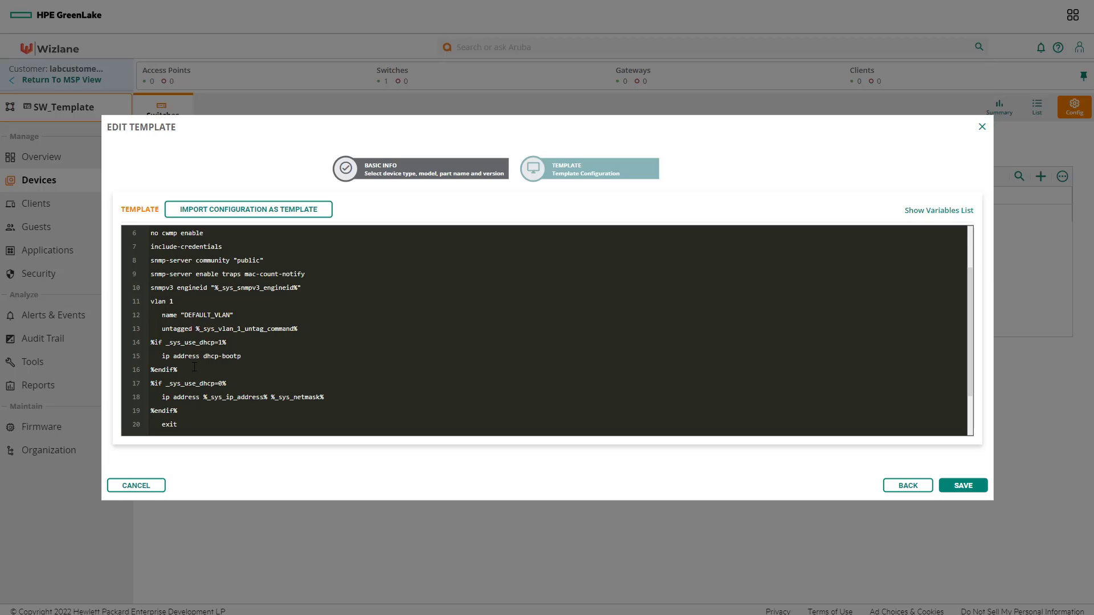
scroll(194, 367, down, 2)
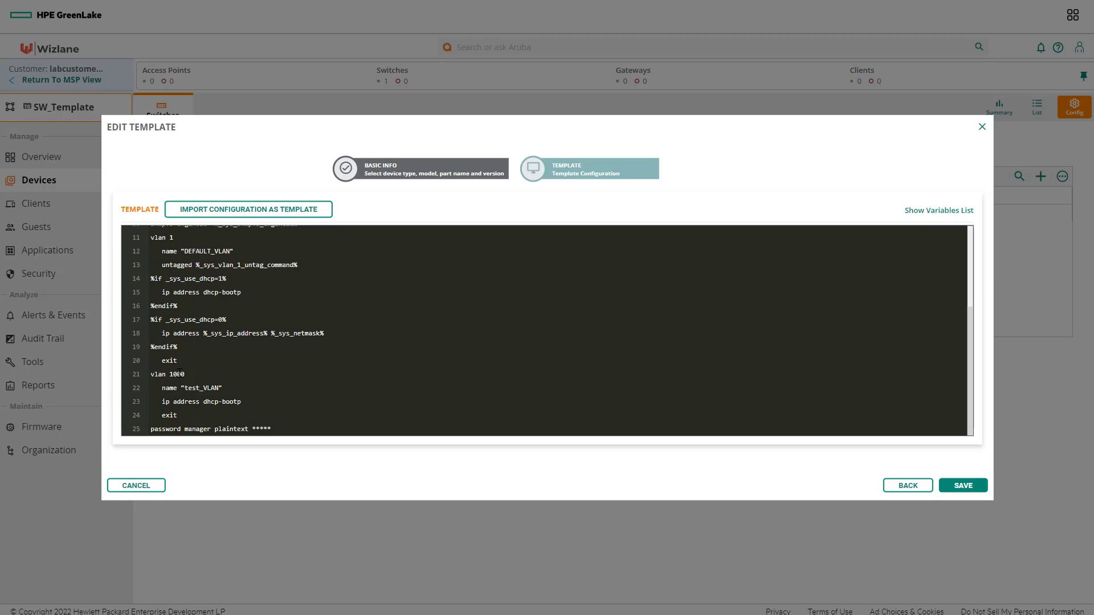
drag(186, 375, 151, 375)
Step: After line 25, add 'vlan 999' with an indented 'name "vlan_999"' line and 'exit'
click(292, 427)
key(Return)
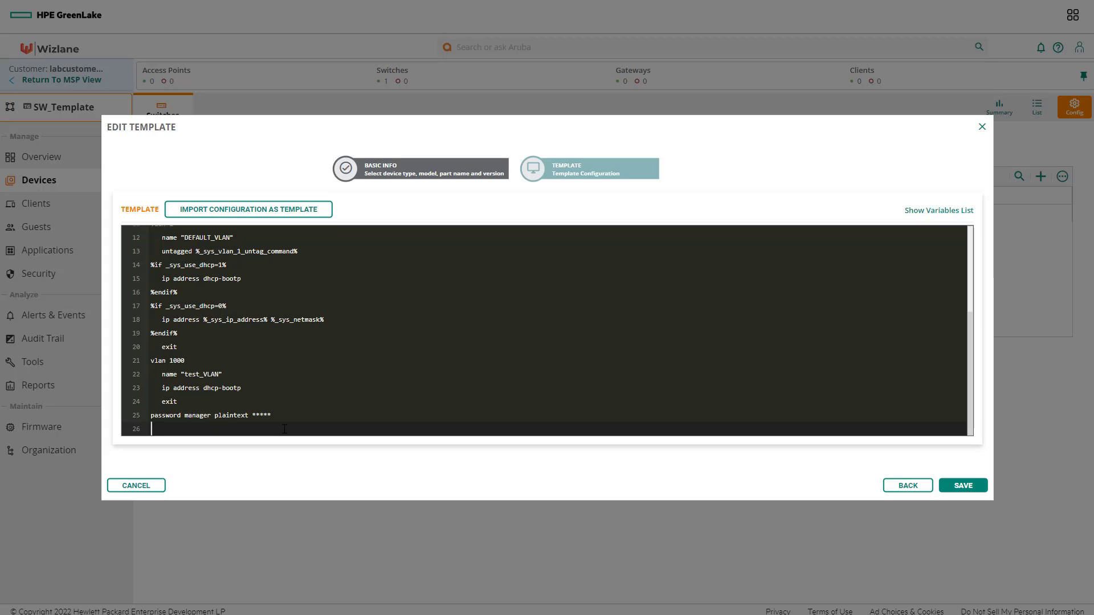
text(vlan 999)
key(Return)
key(Tab)
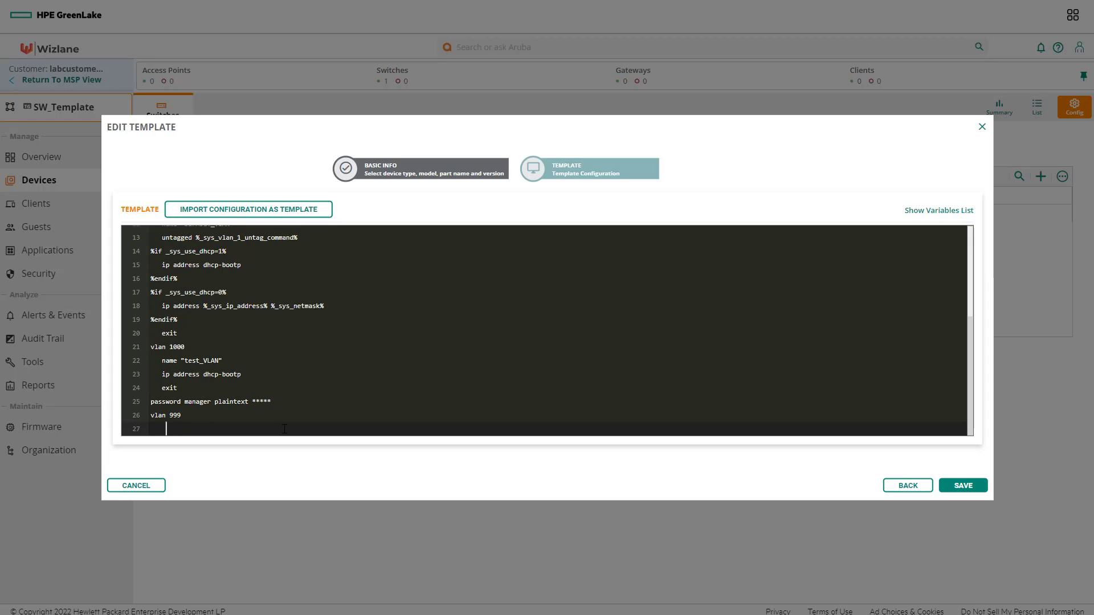
text(name "vlan_999")
key(Return)
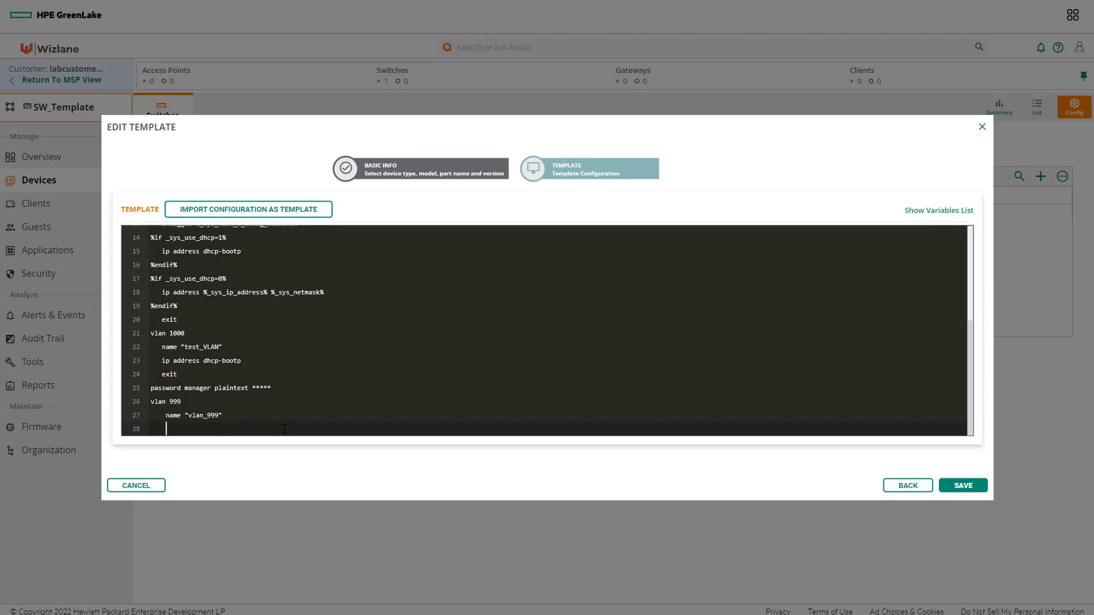
text(exit)
Step: Save the template, then run 'show vlans' on Lab_Switch to confirm VLAN 999 vlan_999
click(959, 483)
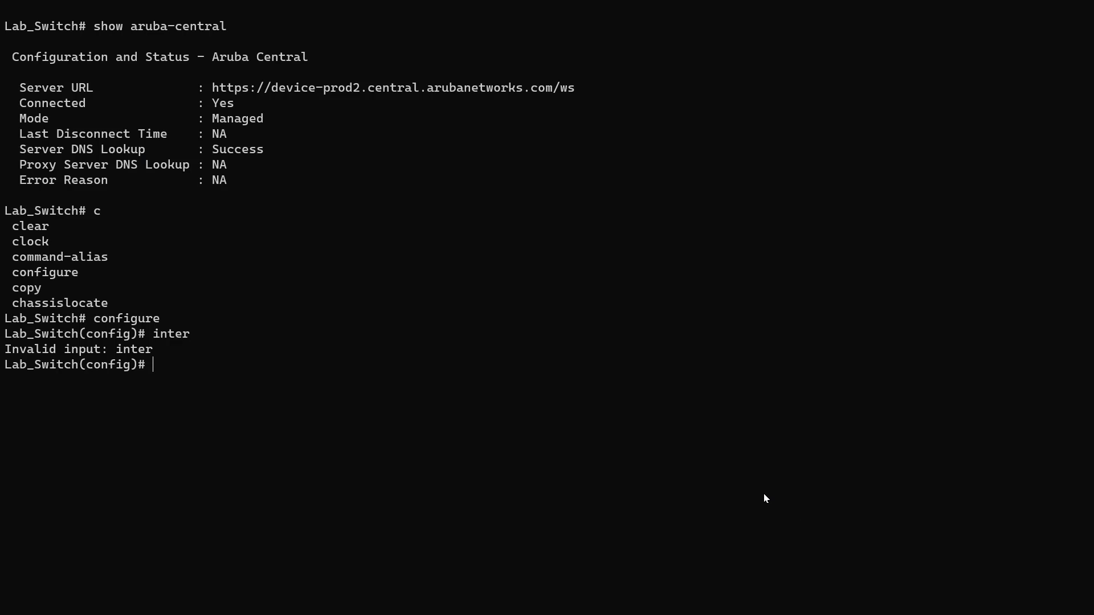
text(show vlans)
key(Return)
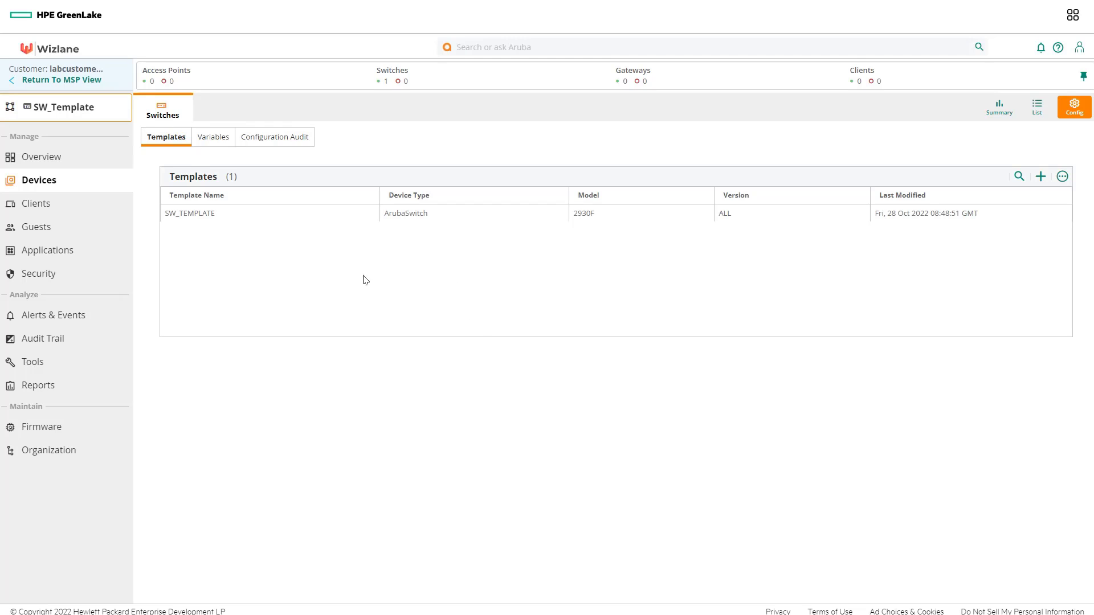
Step: In SW_TEMPLATE's variables, append _Template to the _sys_hostname value and save it
click(220, 215)
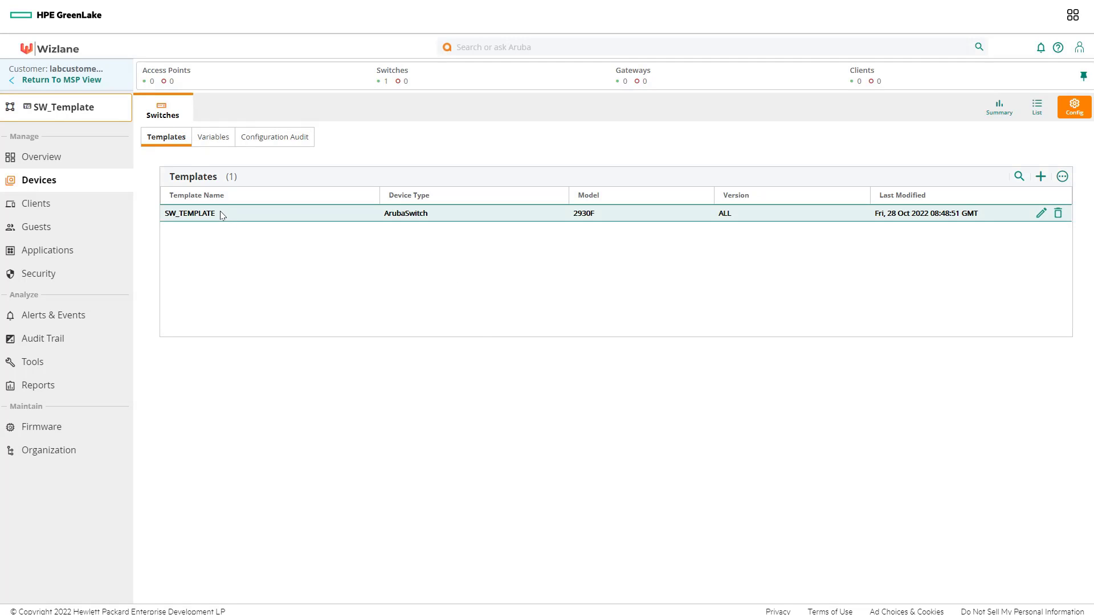
click(207, 139)
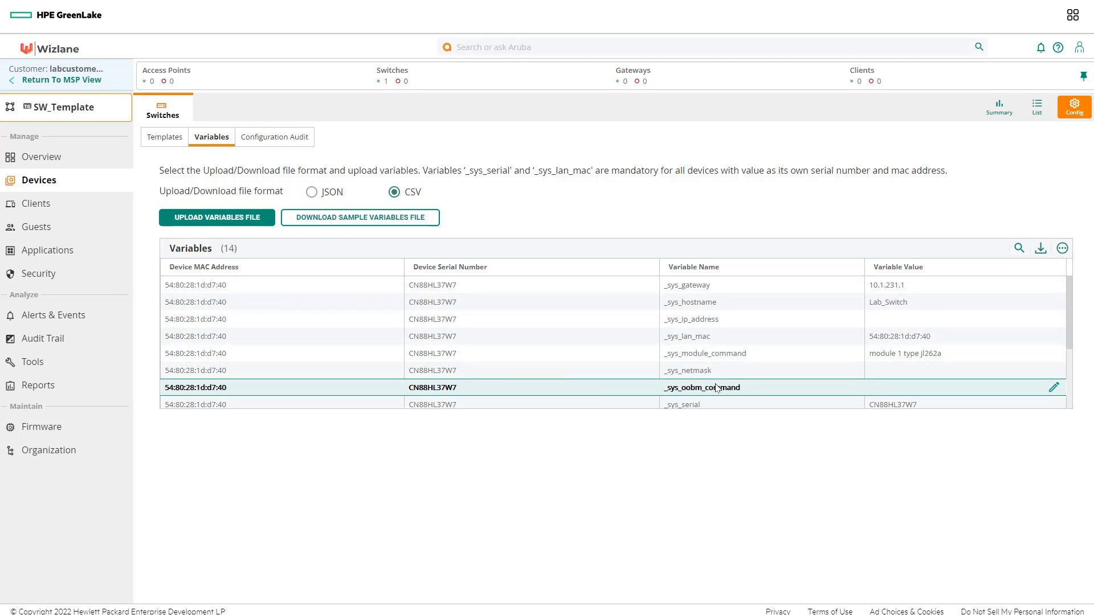
scroll(716, 388, down, 2)
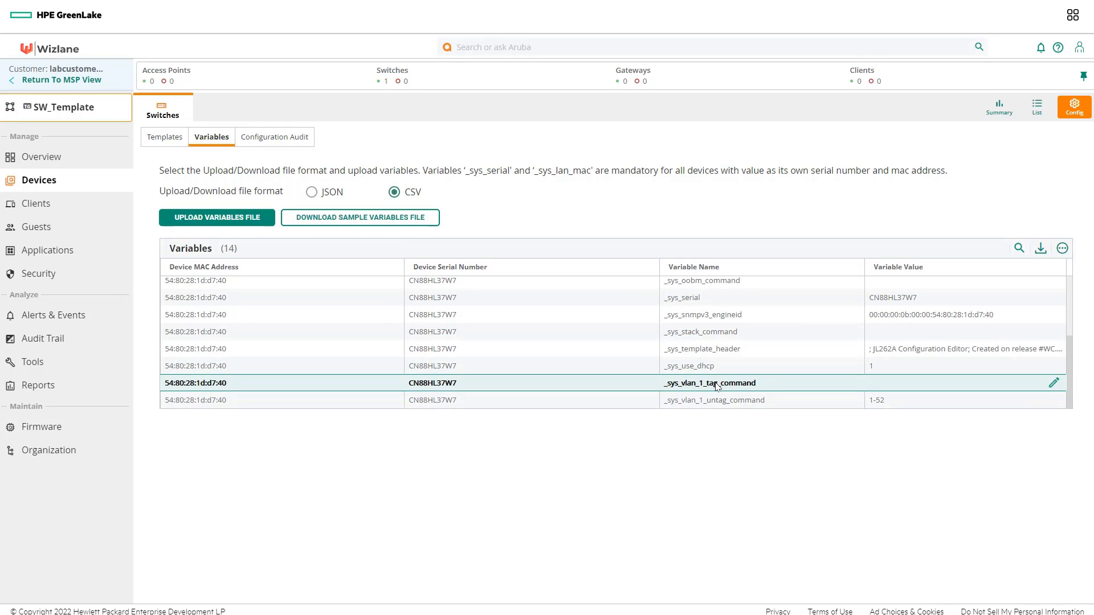
scroll(716, 388, up, 2)
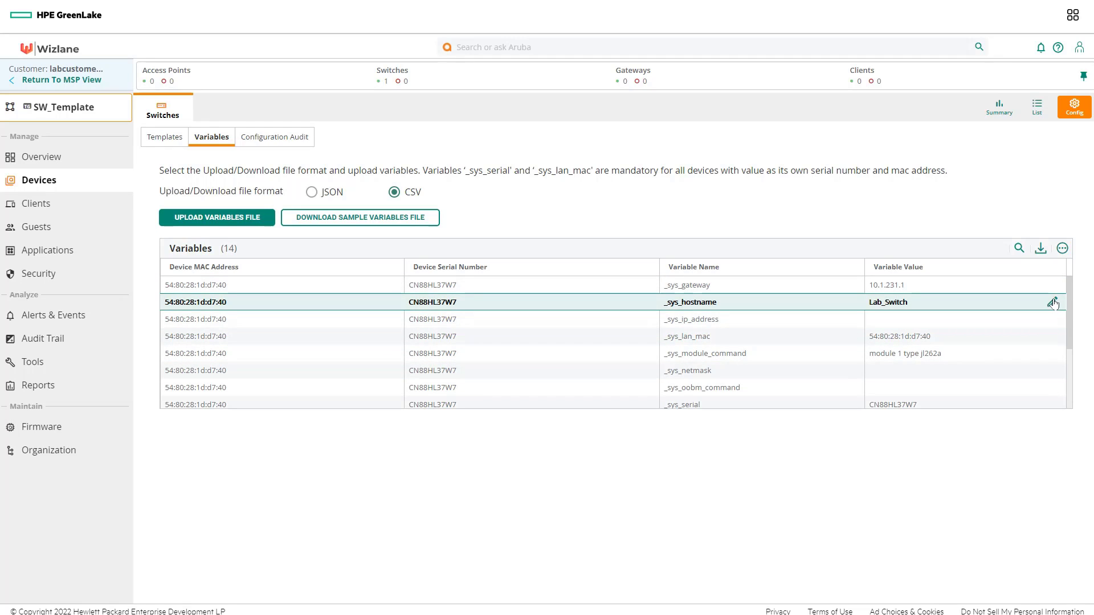
click(1052, 302)
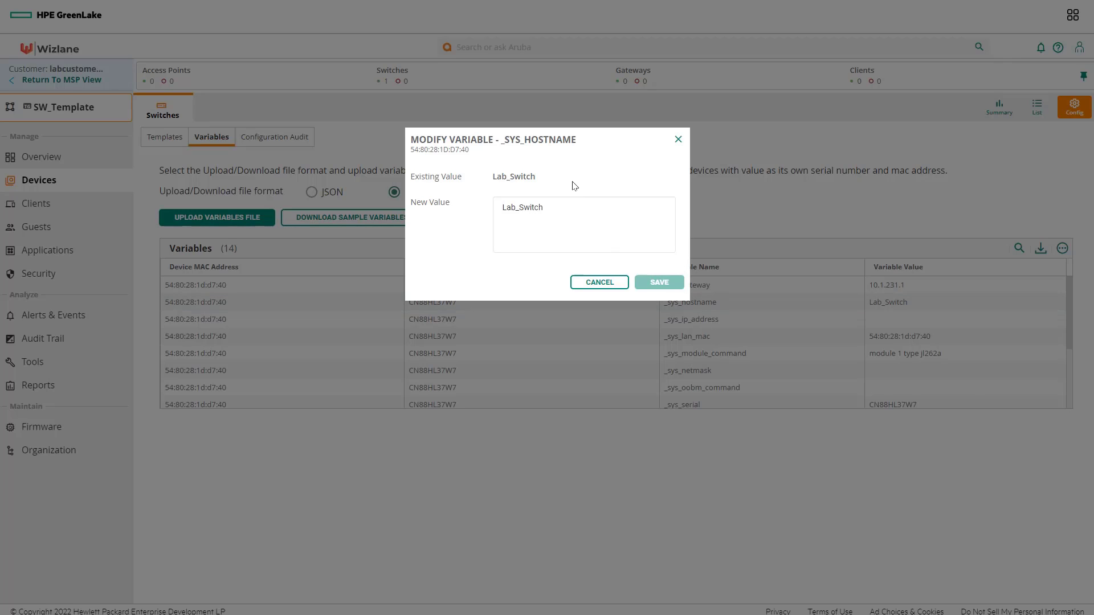
click(557, 212)
text(_Templ)
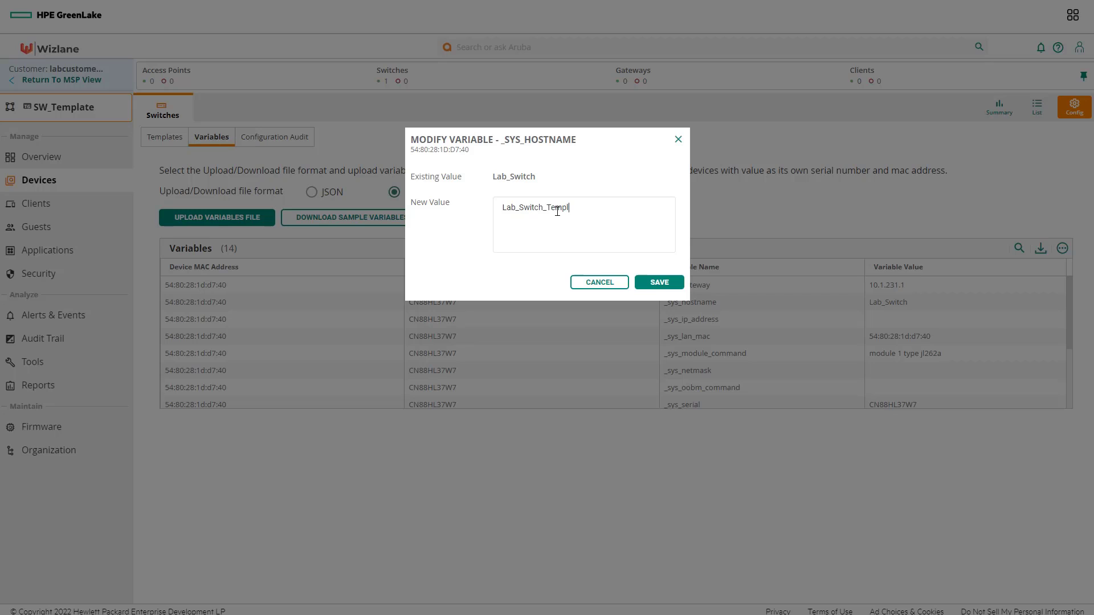
text(ate)
click(661, 284)
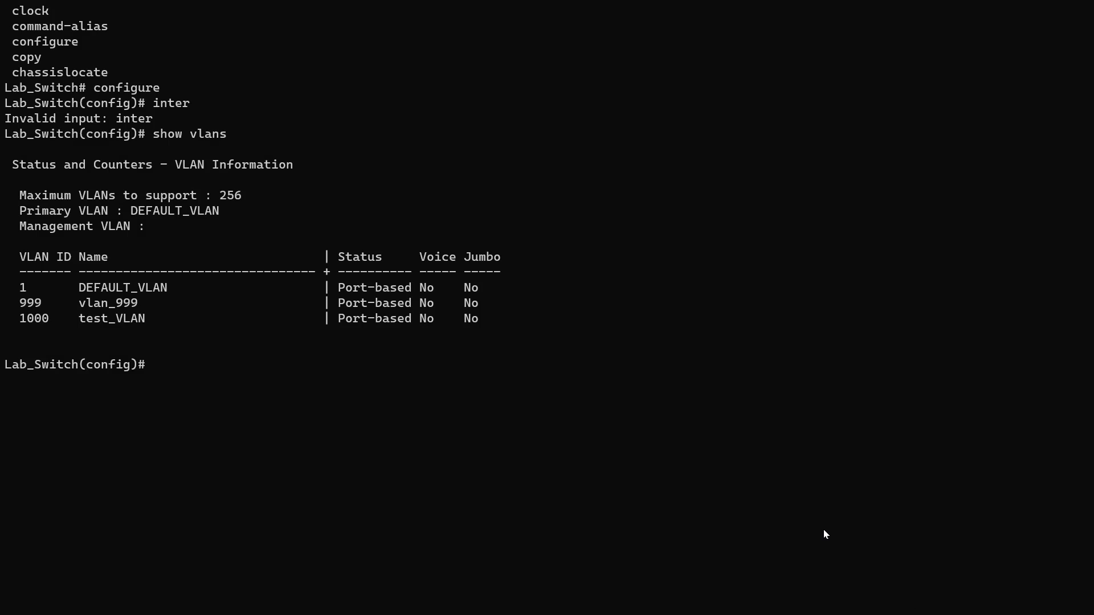
Step: Refresh the switch terminal prompt to confirm it reads Lab_Switch_Template(config)#
key(Return)
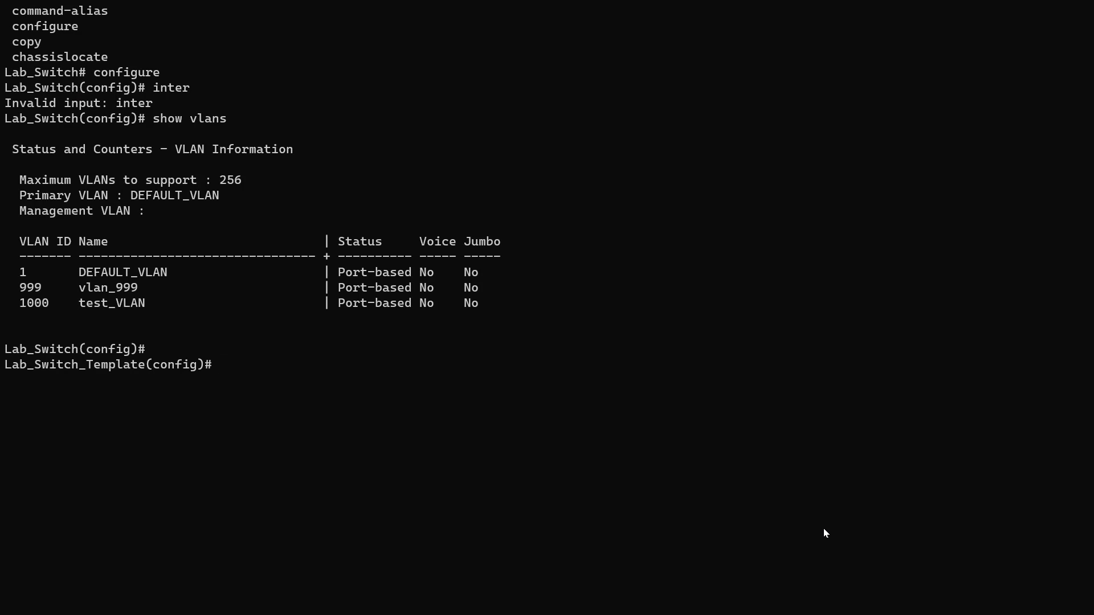
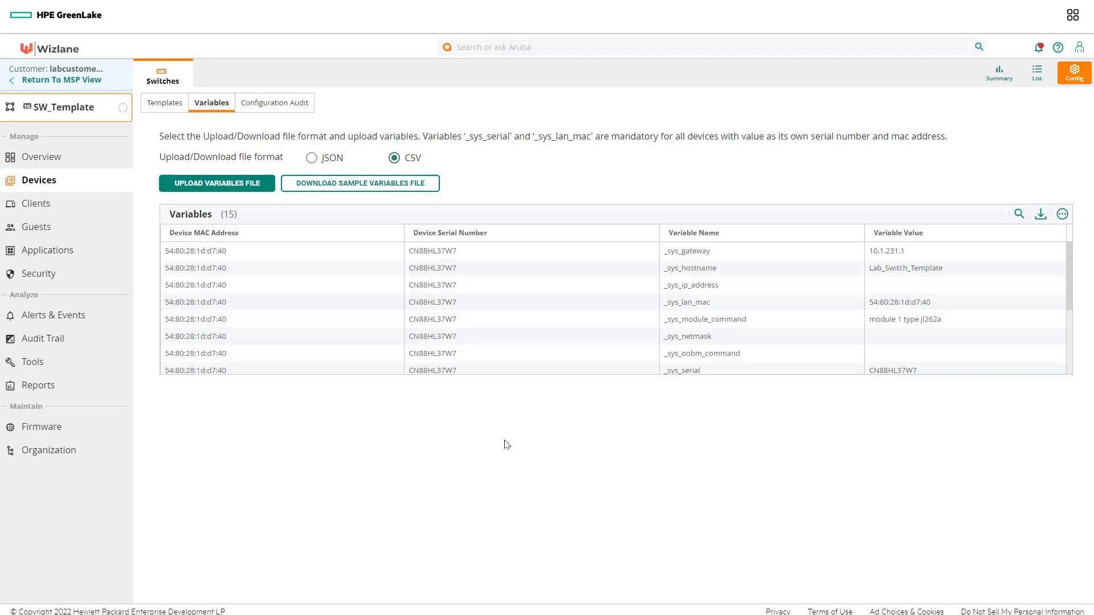
Step: Download the switch template's variables in JSON format as variables_9.json
click(311, 162)
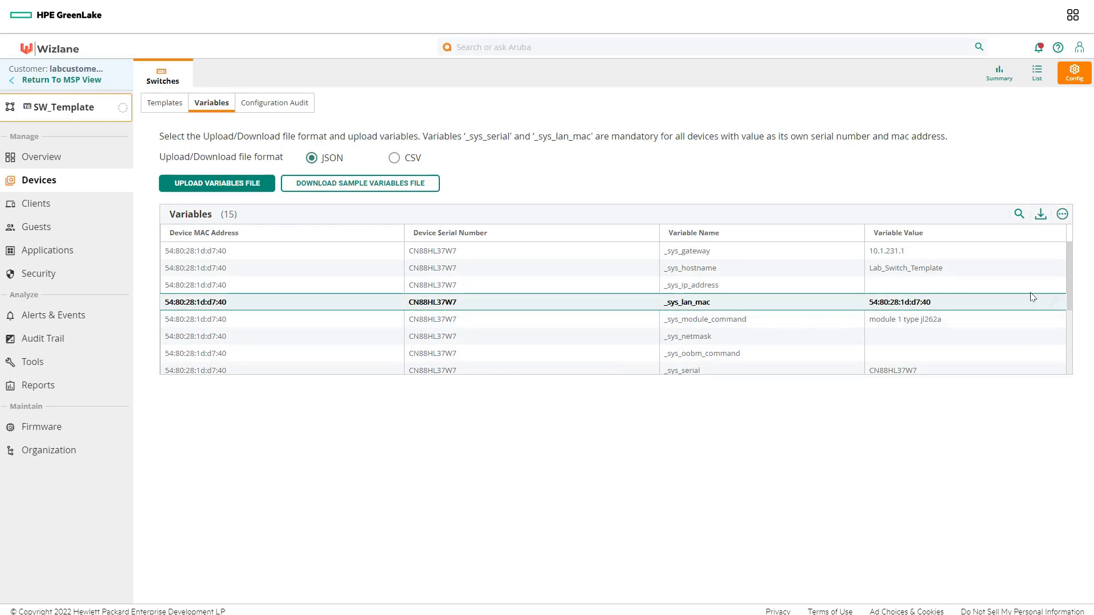
click(1038, 217)
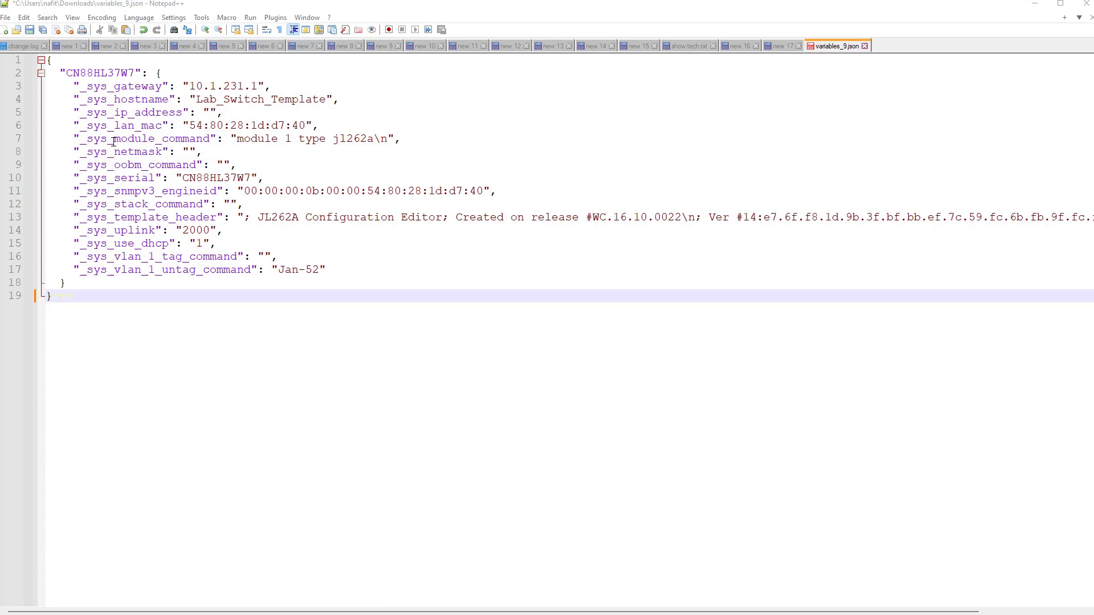
Step: Highlight 'Jan' in line 17's Jan-52 untag value, then switch to the switch terminal
click(342, 271)
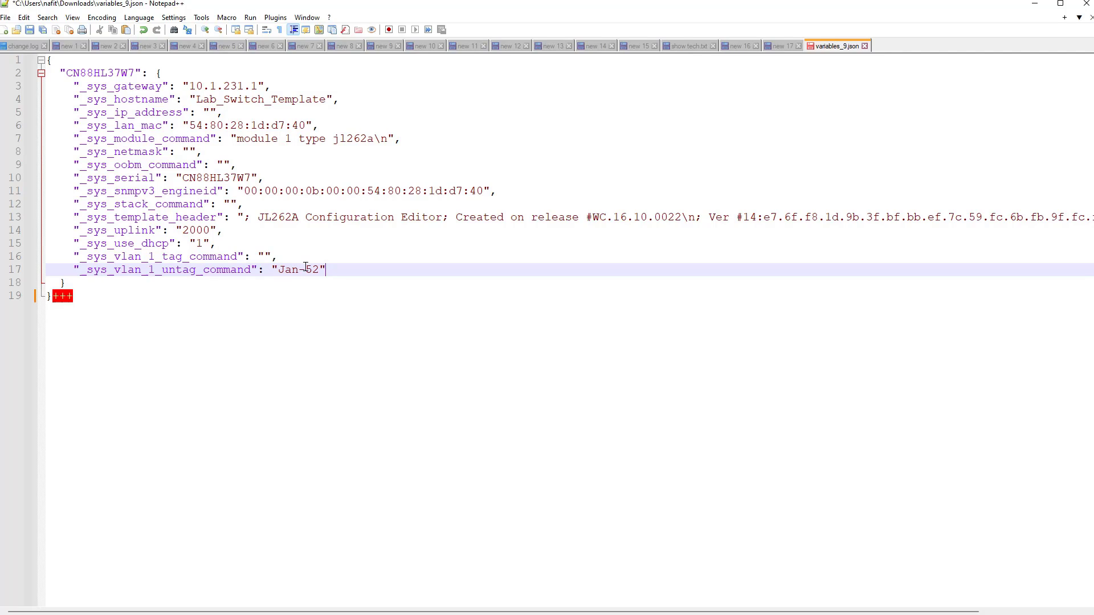
drag(299, 269, 281, 270)
key(alt+Tab)
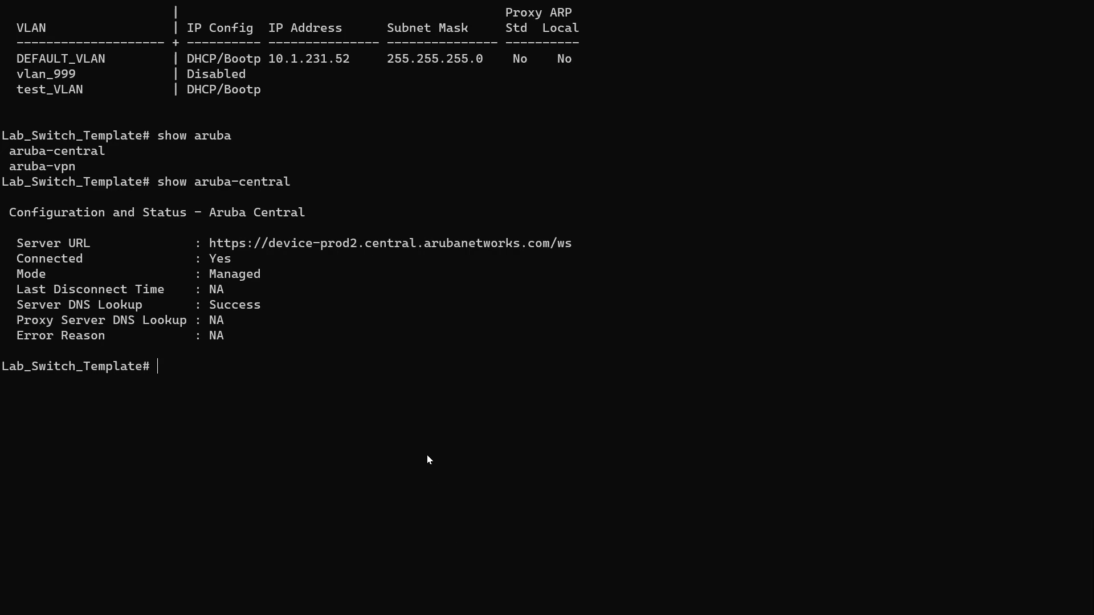
Step: Run 'show vlan 1' on the switch and page through the port list to see ports through 52 untagged
text(show vla 1)
key(Return)
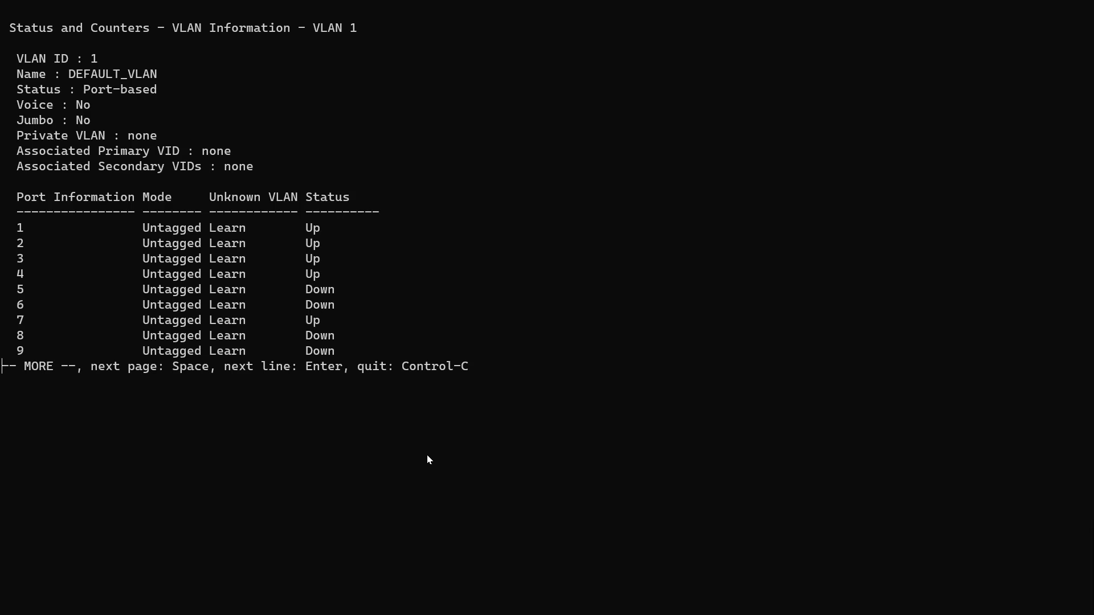
key(space)
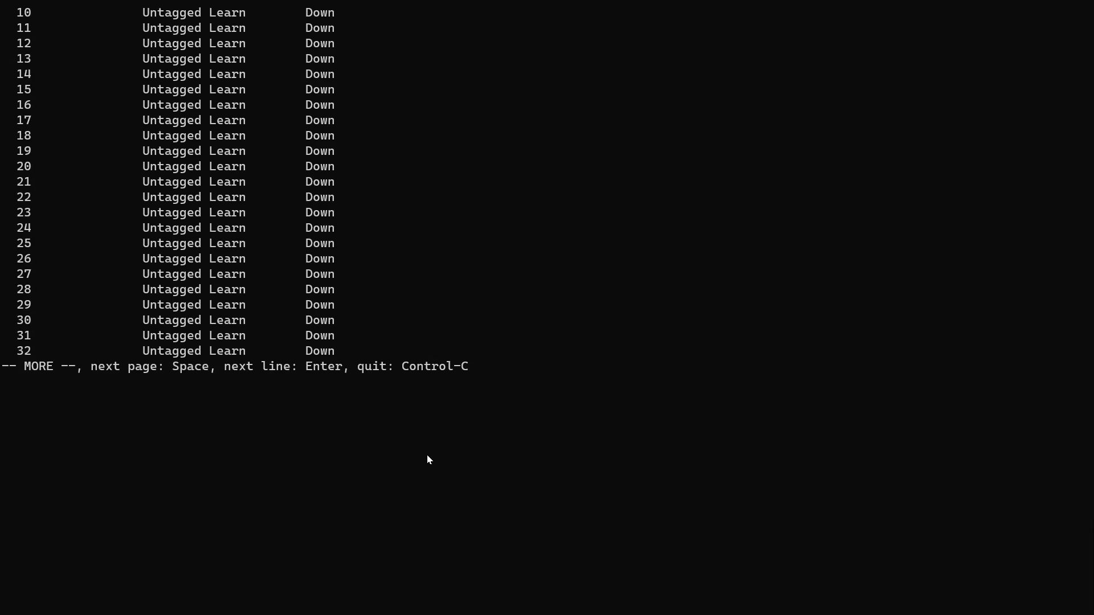
key(space)
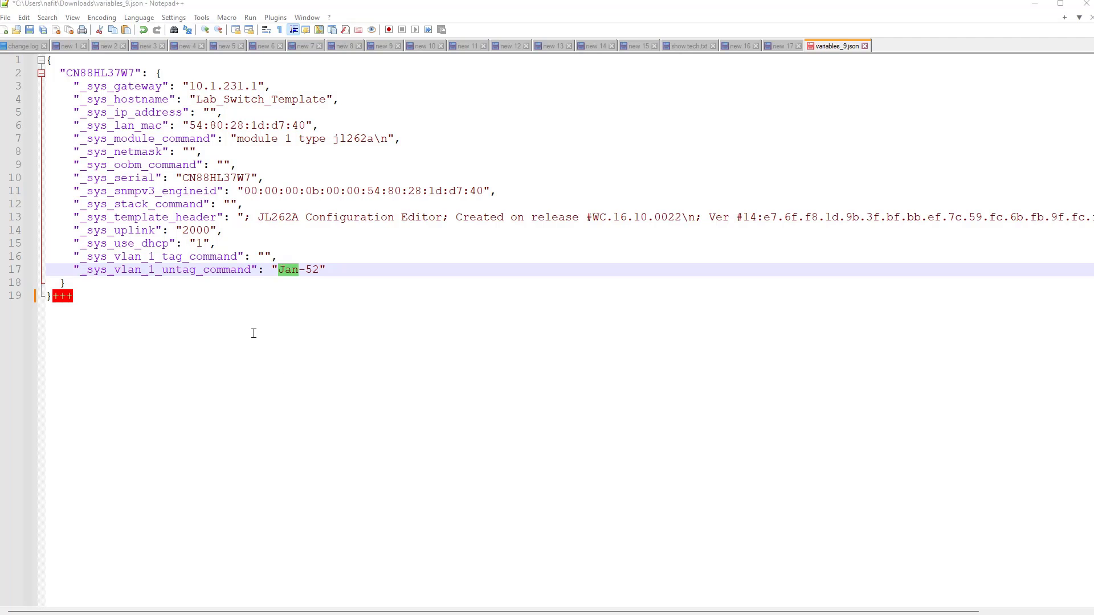
Step: Change the VLAN 1 untag value from Jan-52 to 1-52
click(299, 270)
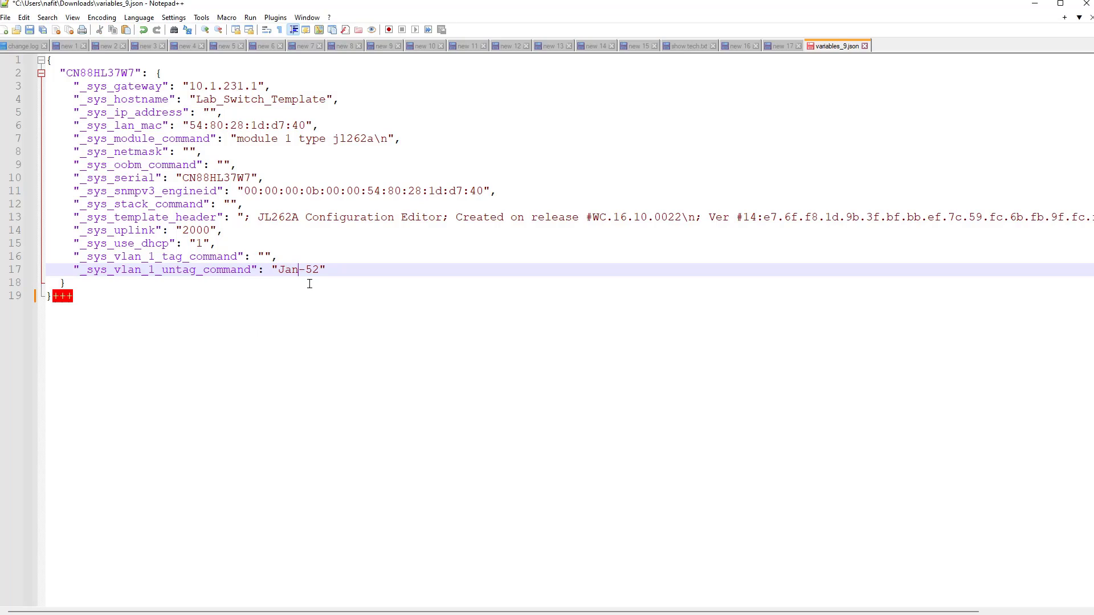
key(BackSpace)
key(BackSpace)
key(BackSpace)
text(1)
Step: Duplicate line 17 as a new _sys_vlan_uplink entry with value 2000
text(,)
key(Return)
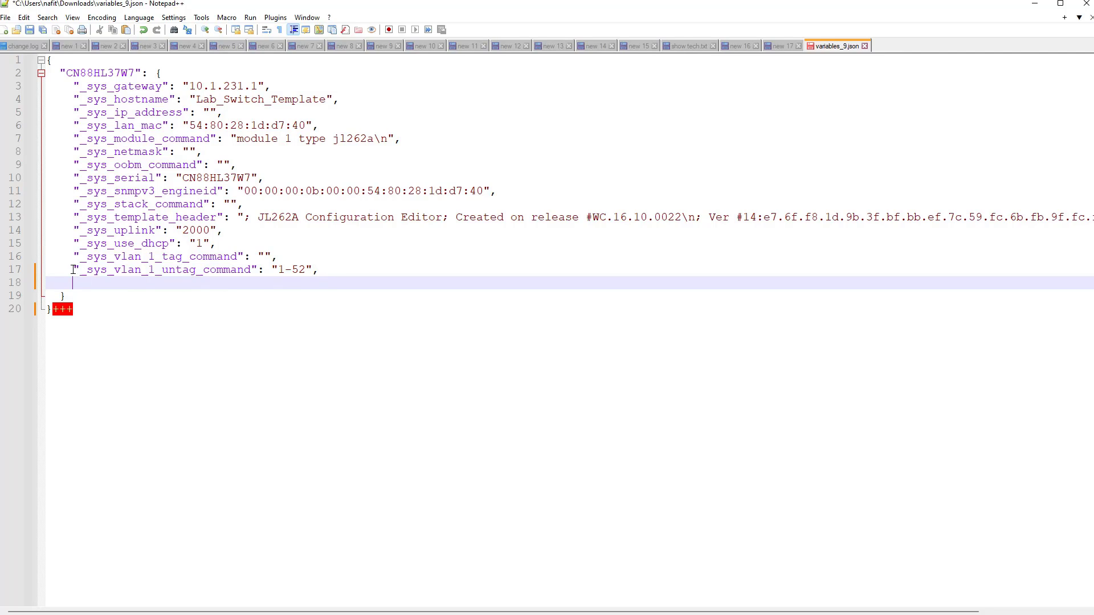
drag(73, 270, 312, 270)
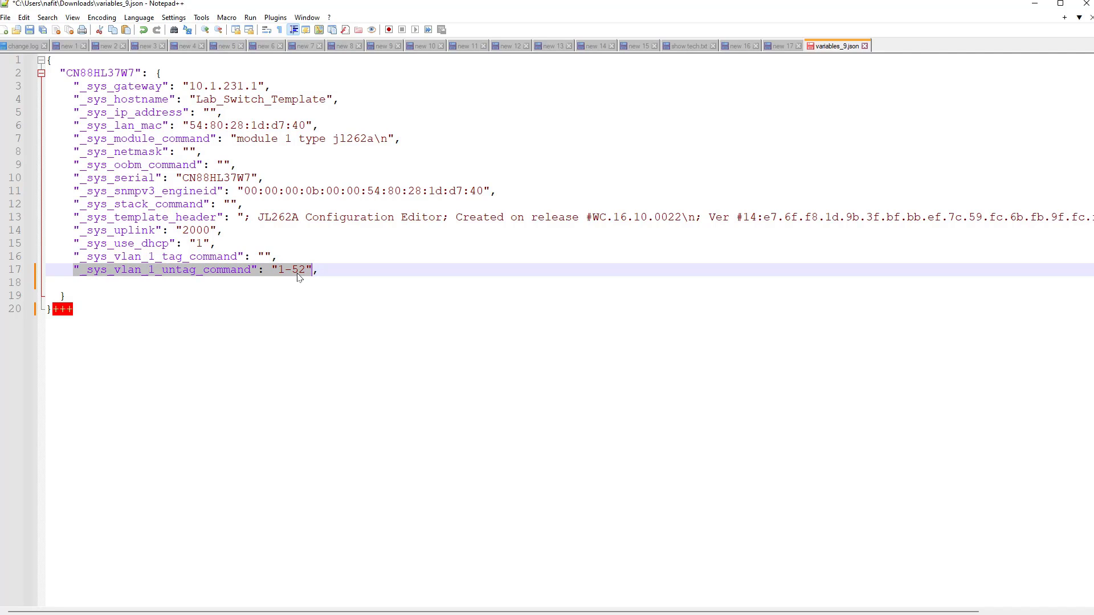
right_click(298, 273)
click(321, 292)
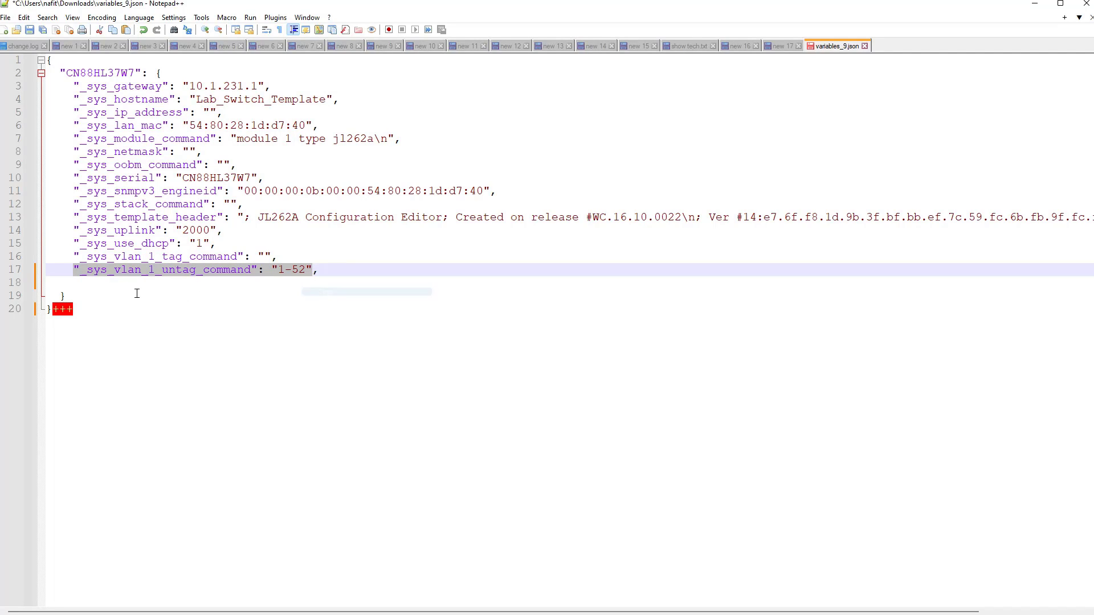
click(91, 285)
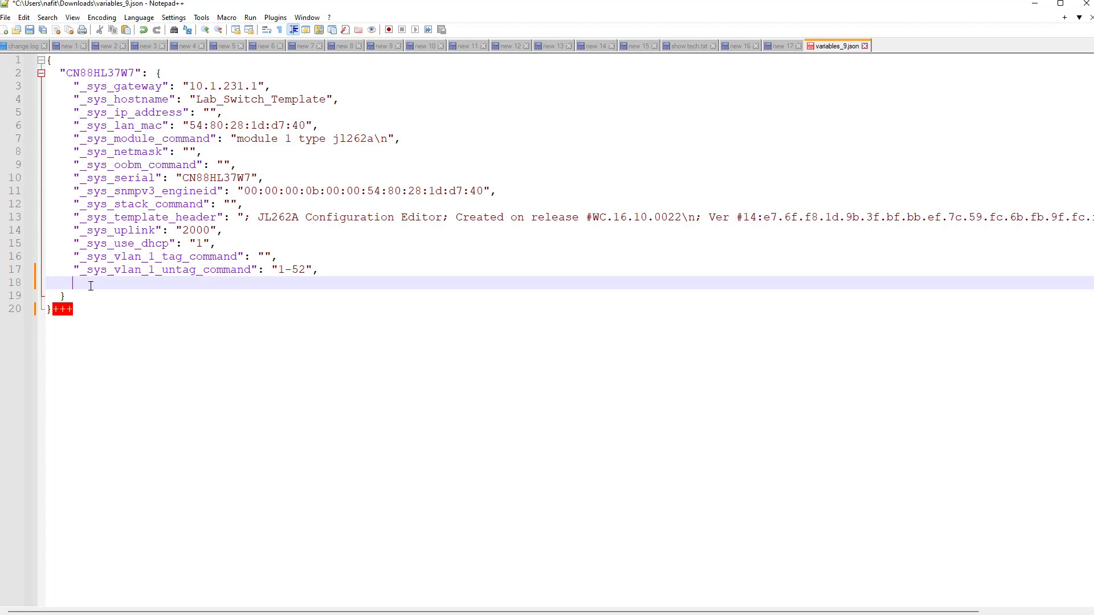
right_click(91, 285)
click(132, 321)
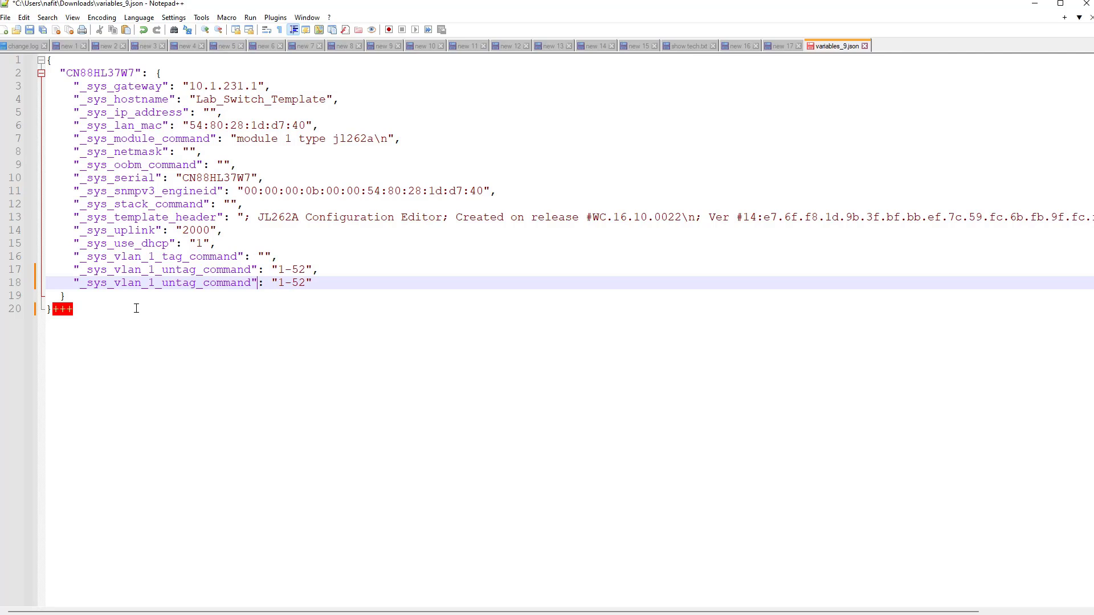
key(BackSpace)
key(BackSpace)
key(BackSpace)
key(BackSpace)
key(BackSpace)
key(BackSpace)
key(BackSpace)
key(BackSpace)
key(BackSpace)
key(BackSpace)
key(BackSpace)
key(BackSpace)
key(BackSpace)
key(BackSpace)
key(BackSpace)
text(uplink)
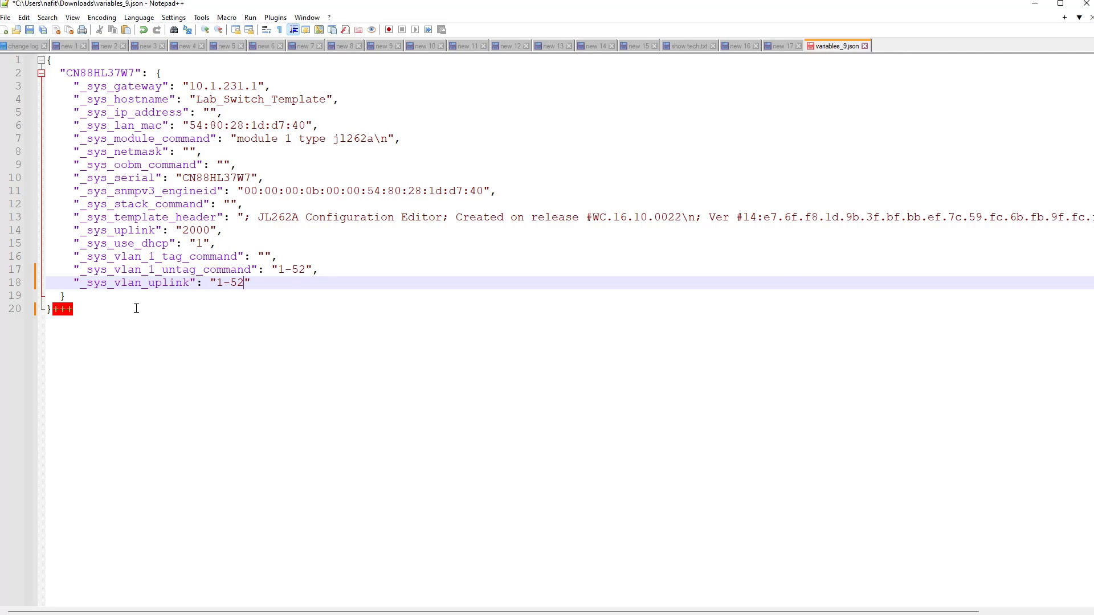
key(BackSpace)
key(BackSpace)
key(BackSpace)
key(BackSpace)
text(2000)
click(6, 17)
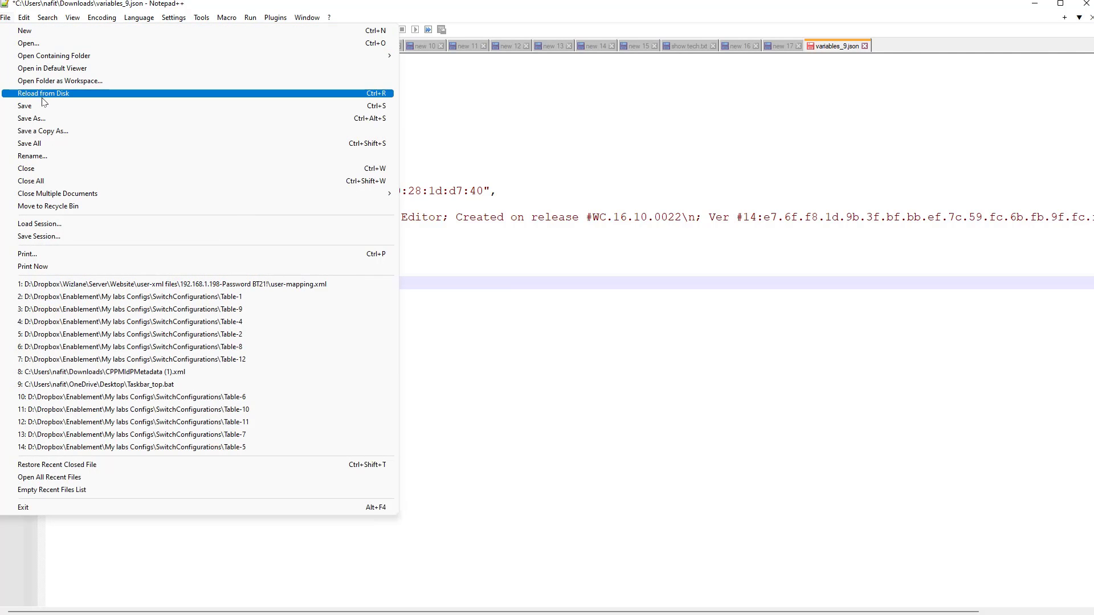
Step: Save the file under the new name variables_9_Update.json in Downloads
click(33, 118)
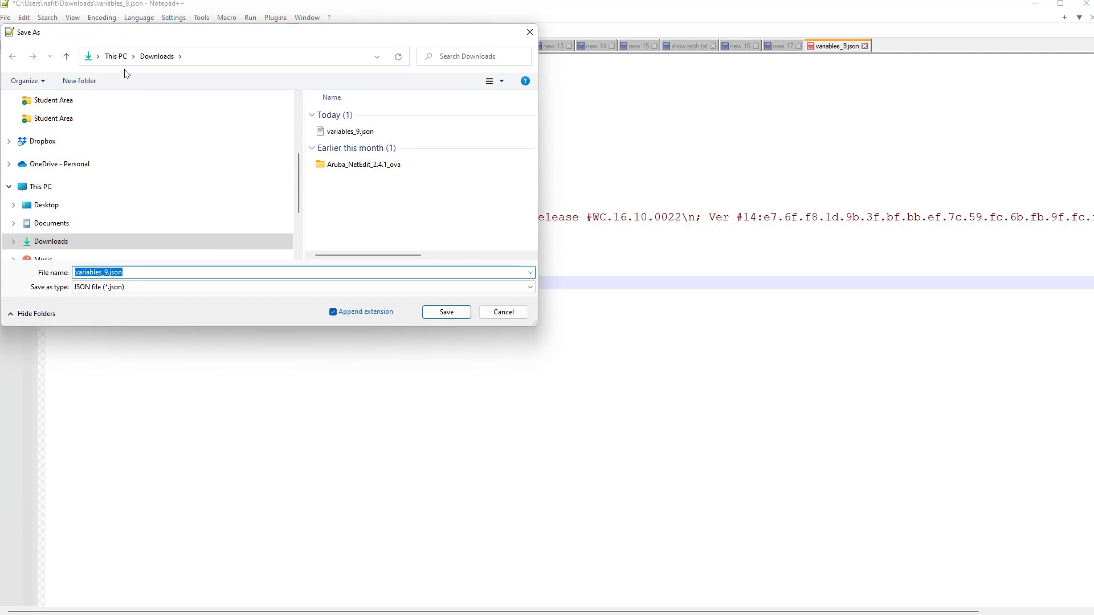
click(162, 272)
key(Left)
key(Left)
key(Left)
key(Left)
key(Left)
text(_U)
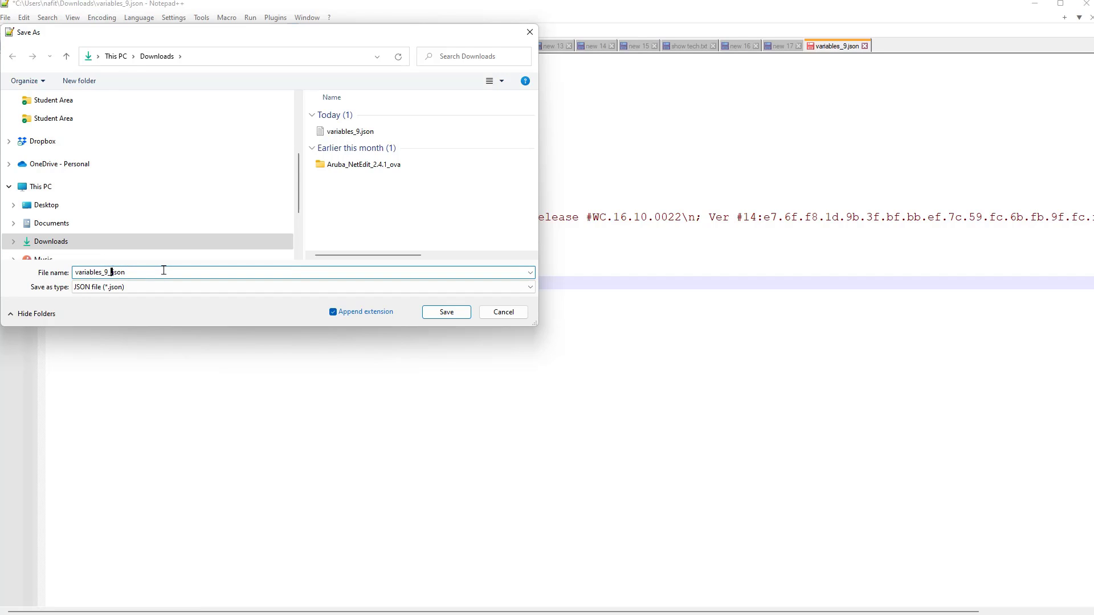
text(pdate)
click(444, 312)
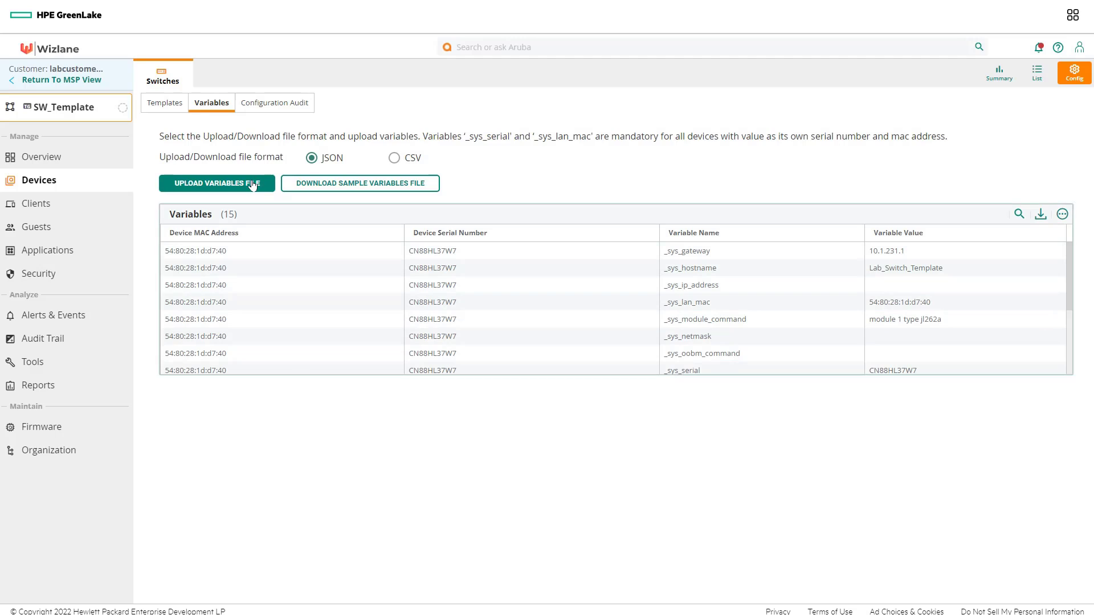
Step: Upload variables_9_Update.json from the Downloads folder as the new variables file
click(252, 185)
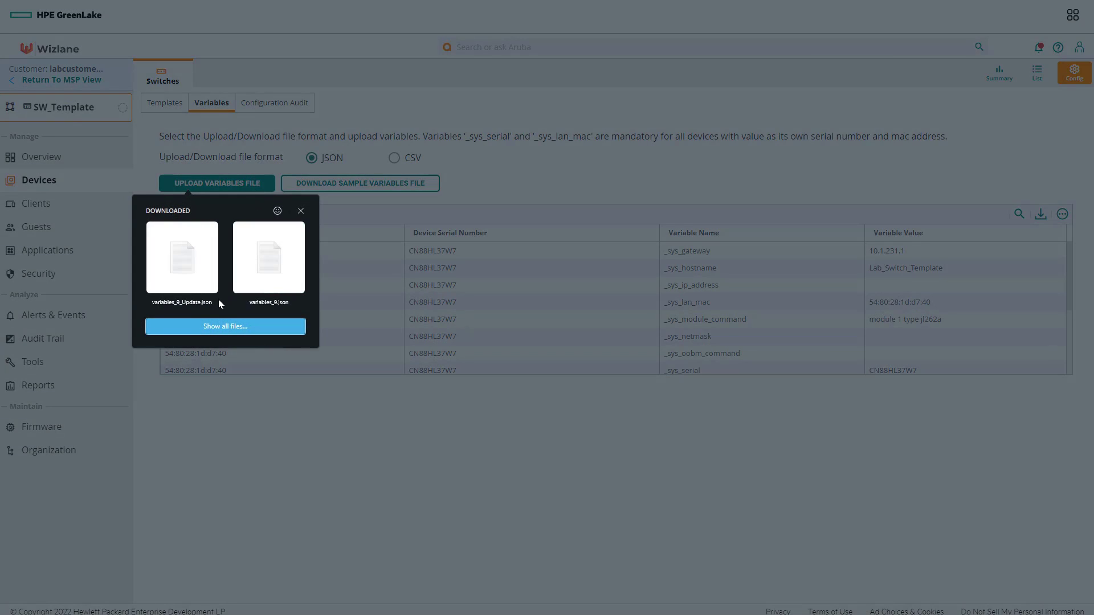
click(231, 326)
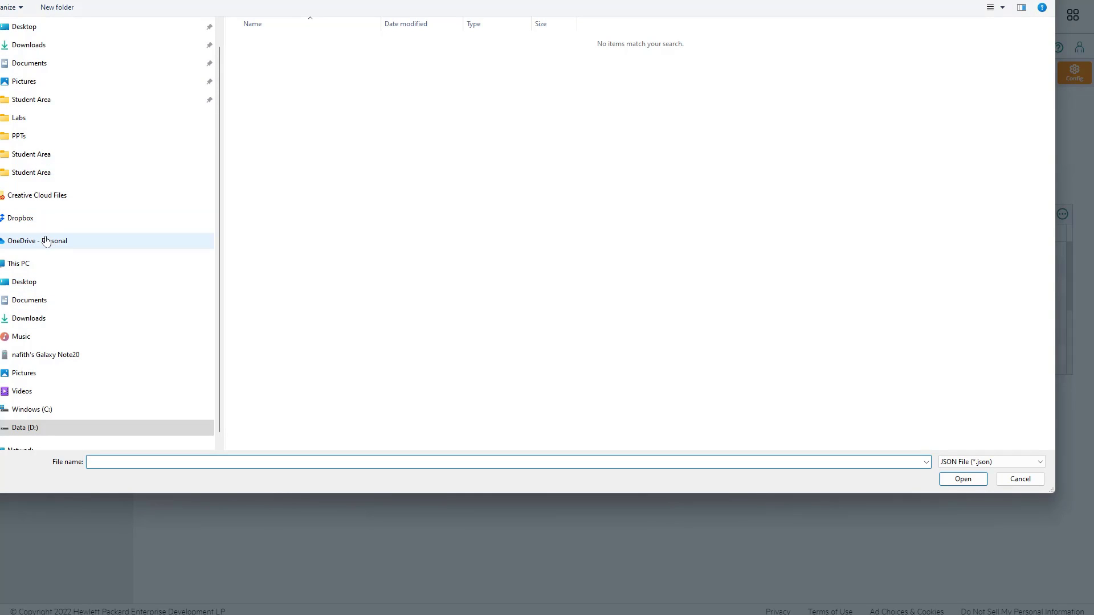
click(36, 319)
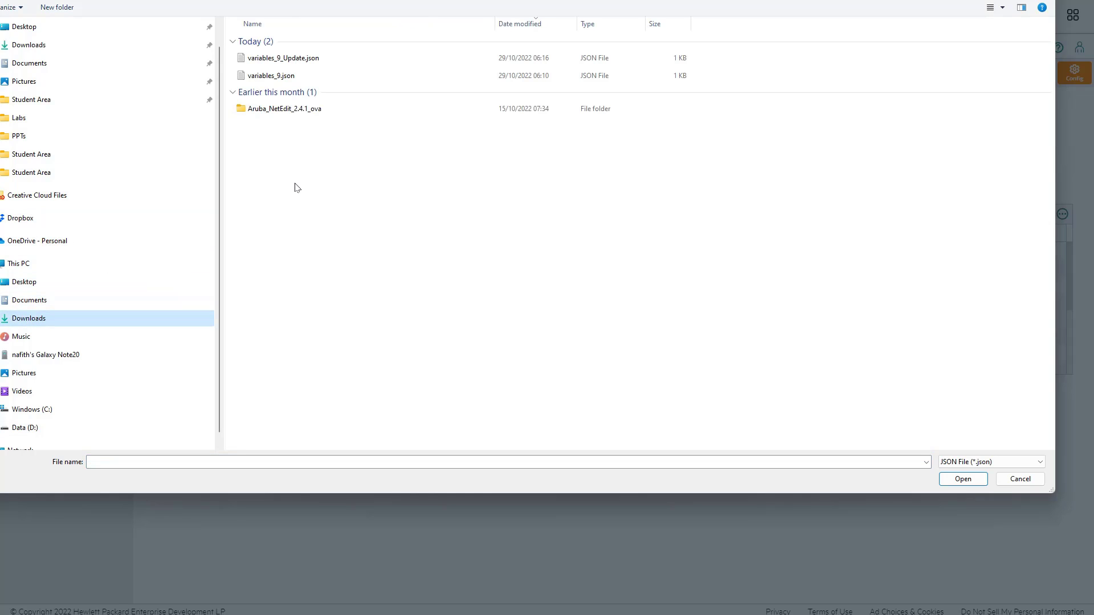
click(295, 59)
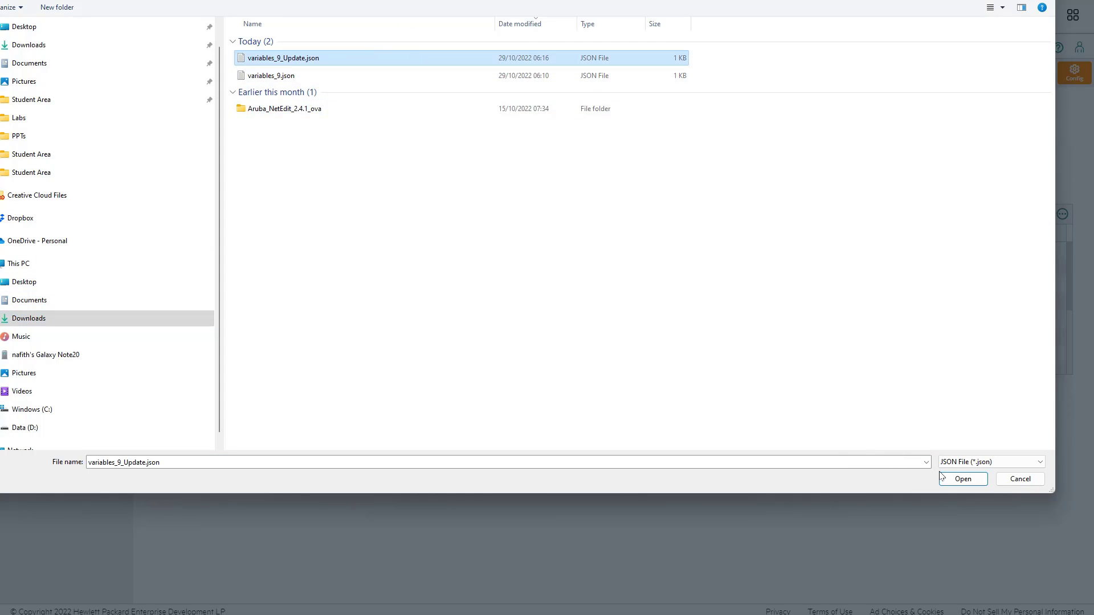
click(963, 480)
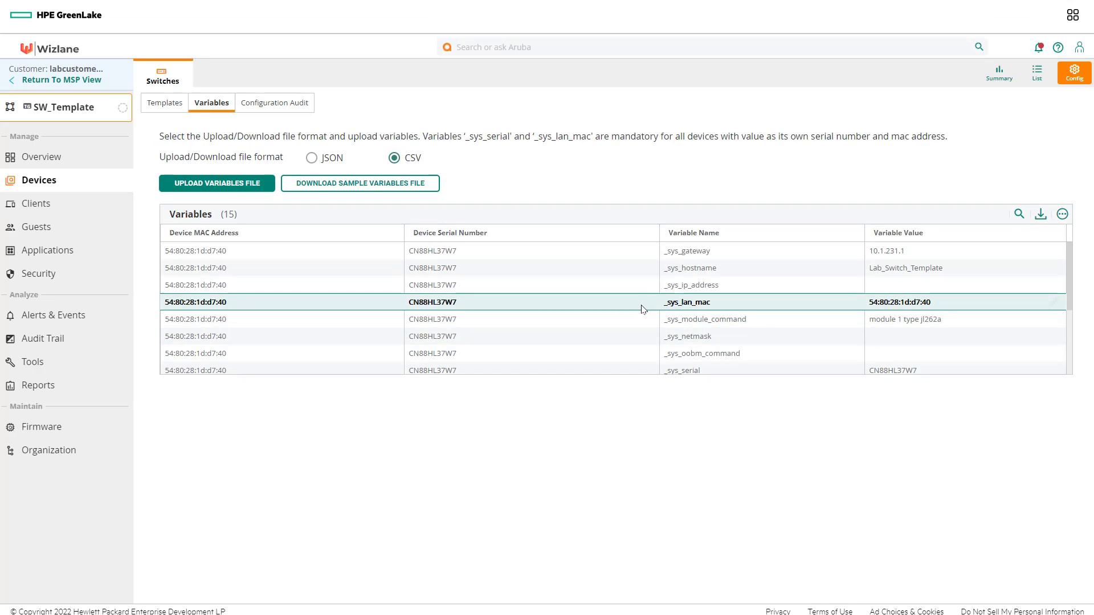
Step: Show the group's Templates tab listing SW_TEMPLATE for the 2930F model
scroll(642, 311, down, 3)
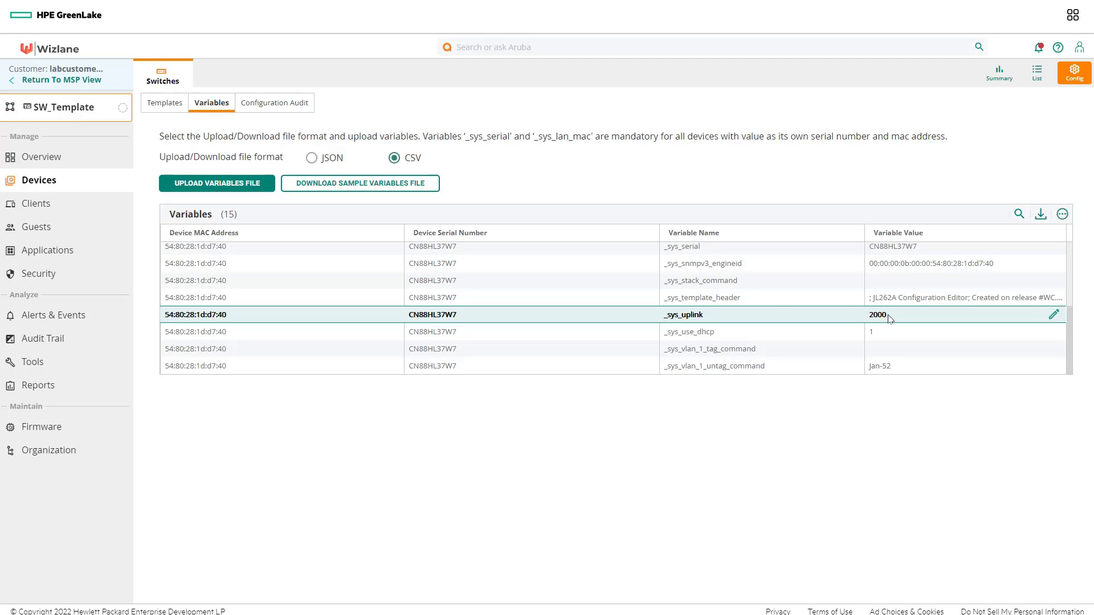
click(167, 104)
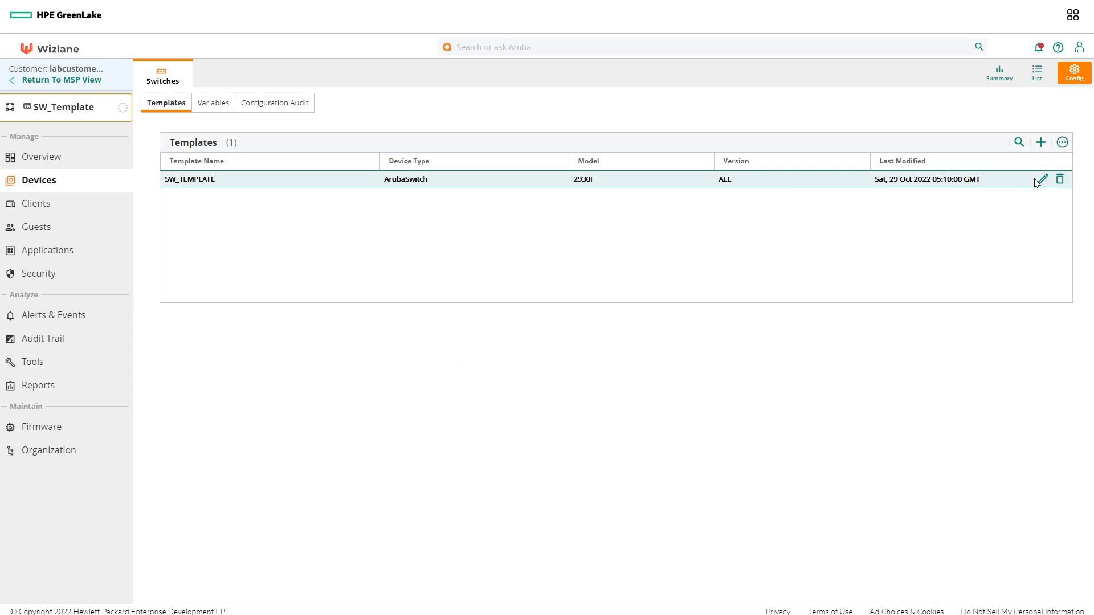
Step: Edit SW_TEMPLATE to add line 30 'vlan %_sys_uplink%' and begin a name line below it
click(1041, 179)
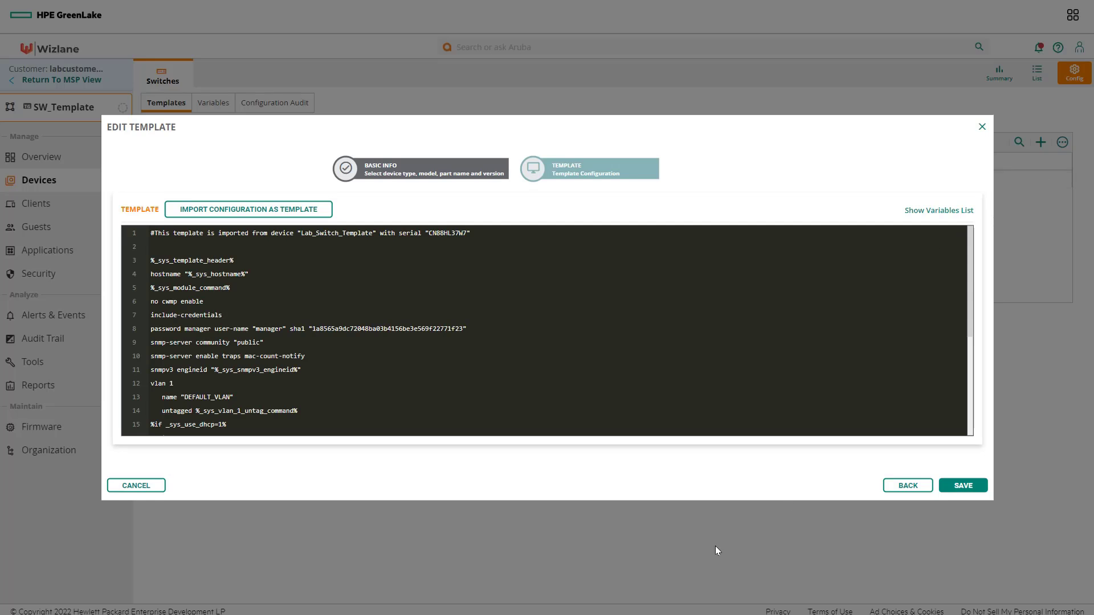
scroll(396, 356, down, 4)
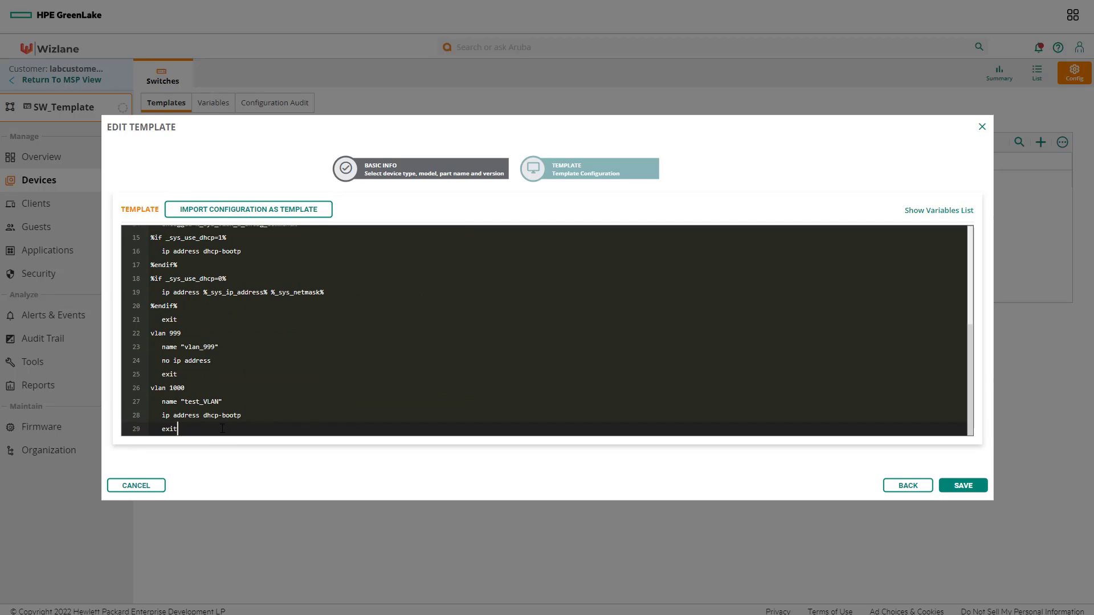
key(Return)
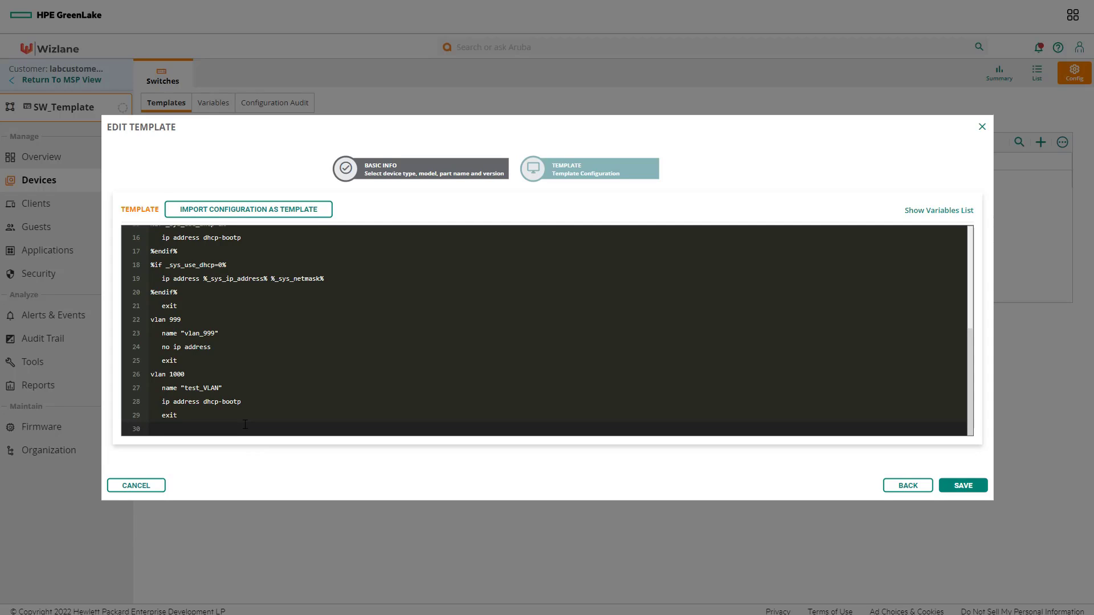
text(vlan %)
right_click(245, 424)
click(277, 520)
text(%)
key(Return)
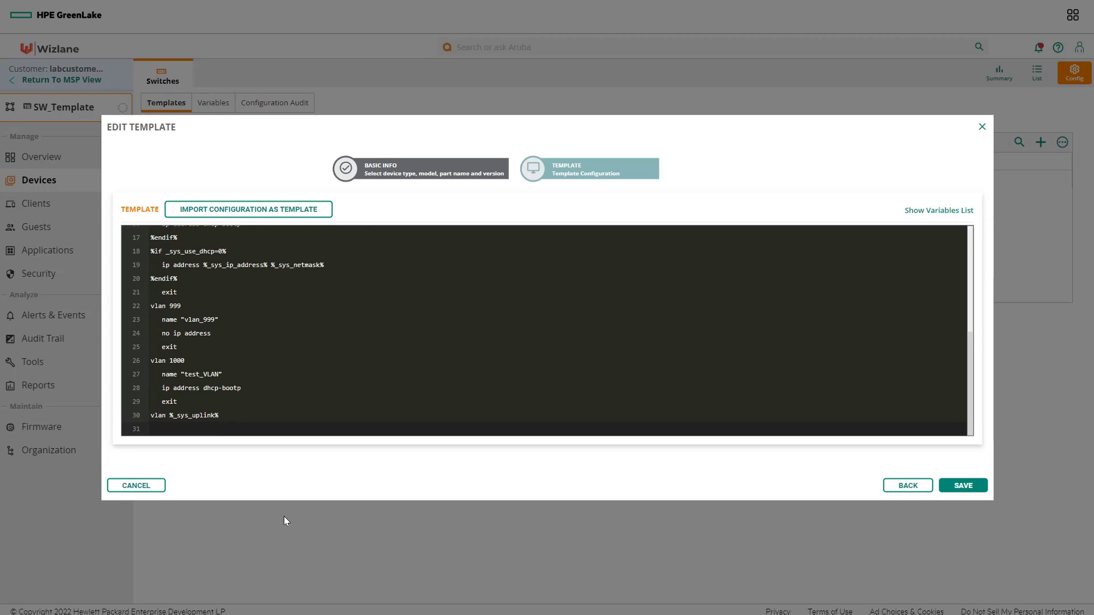
text(name @)
Step: Add the name vlan_%_sys_uplink% on line 31 and an exit on line 32
drag(218, 415, 170, 416)
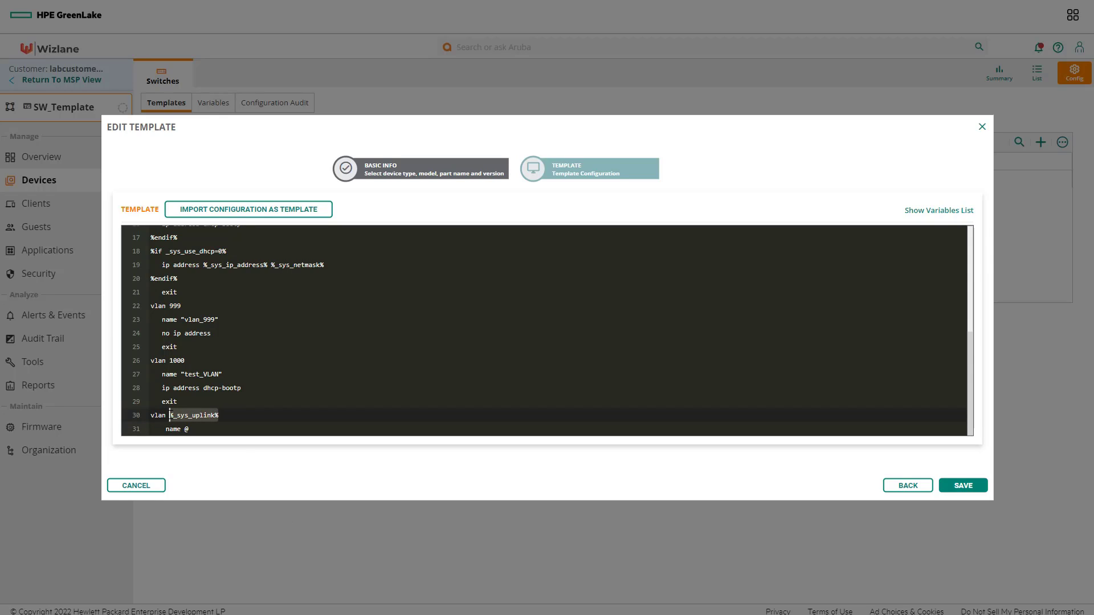
right_click(173, 415)
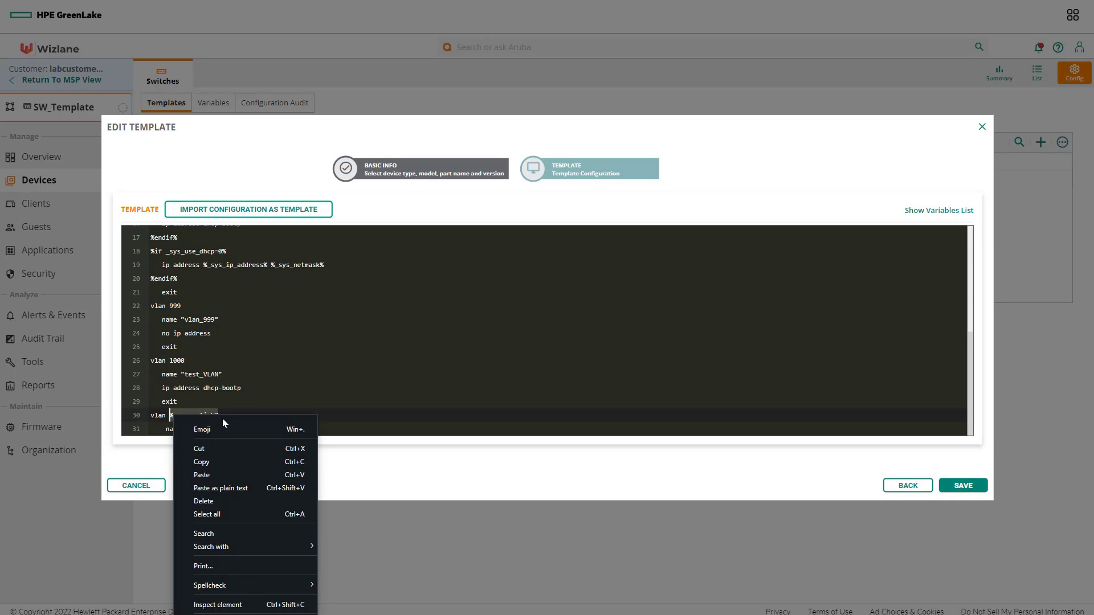
click(203, 461)
click(199, 427)
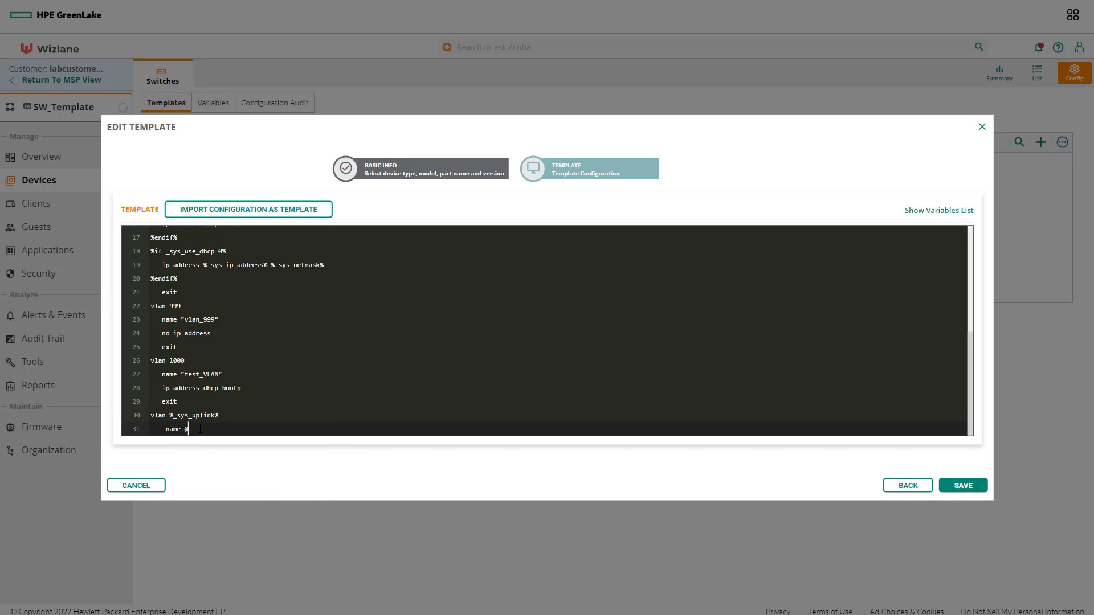
right_click(200, 428)
click(230, 518)
key(Left)
key(Left)
key(Left)
key(Left)
key(Left)
key(Left)
key(Left)
key(Left)
key(Left)
key(Left)
key(Left)
key(Left)
key(Left)
text(vlan_)
key(Right)
key(Right)
key(Right)
key(Right)
key(Right)
key(Right)
key(Right)
key(Right)
key(Right)
key(Right)
key(Right)
key(Right)
key(Right)
text(")
key(Return)
text(exit)
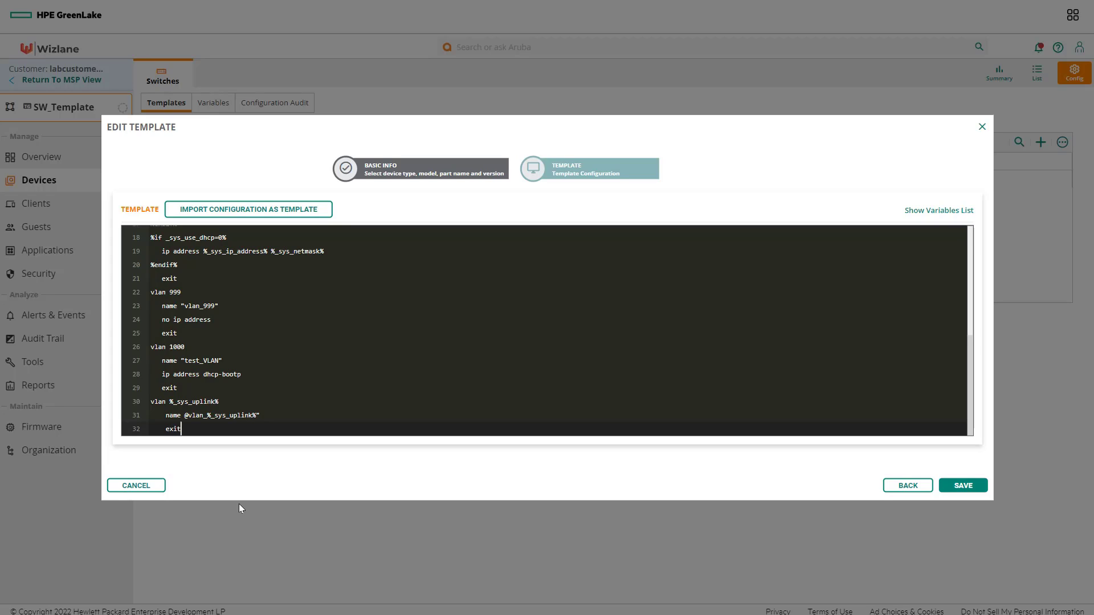
Step: Replace the stray @ with an opening quote, check the variable names, and save the template
key(Up)
key(Right)
key(Right)
key(BackSpace)
text(")
drag(220, 401, 162, 403)
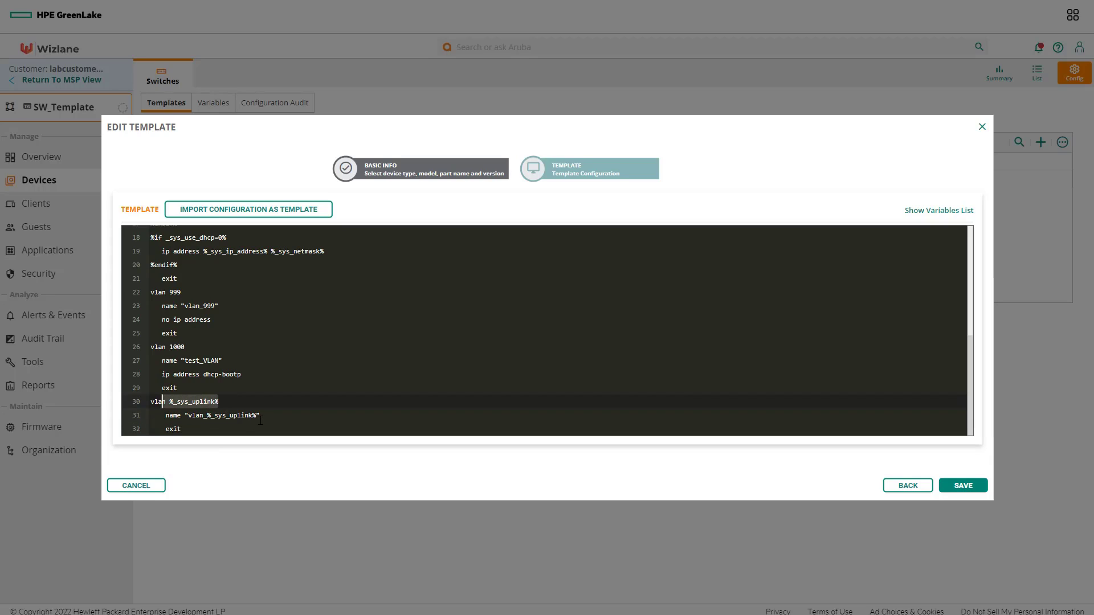
drag(261, 416, 189, 418)
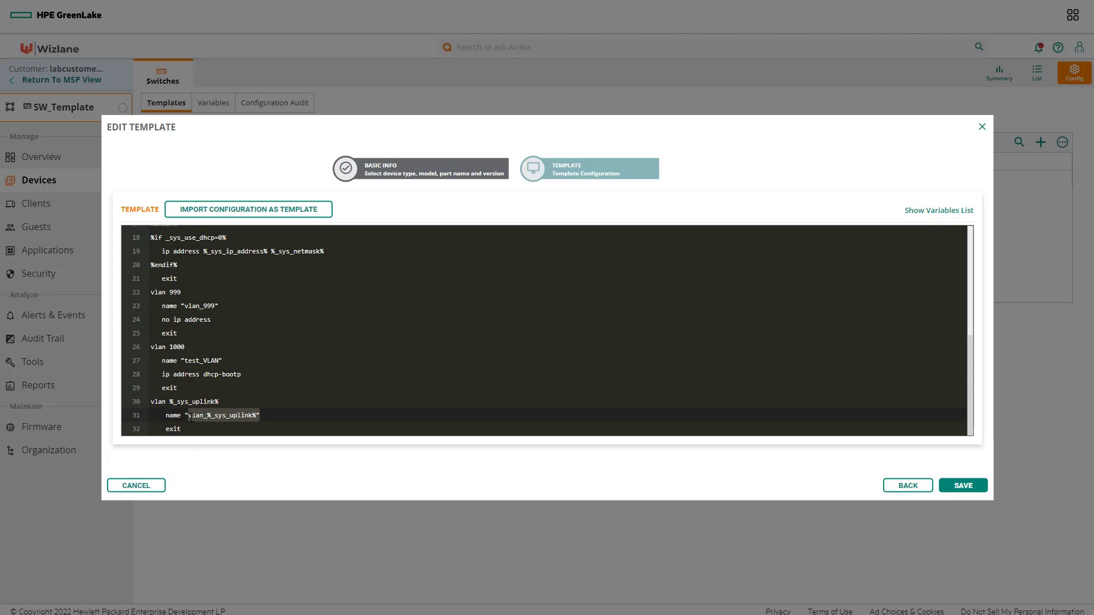
click(969, 484)
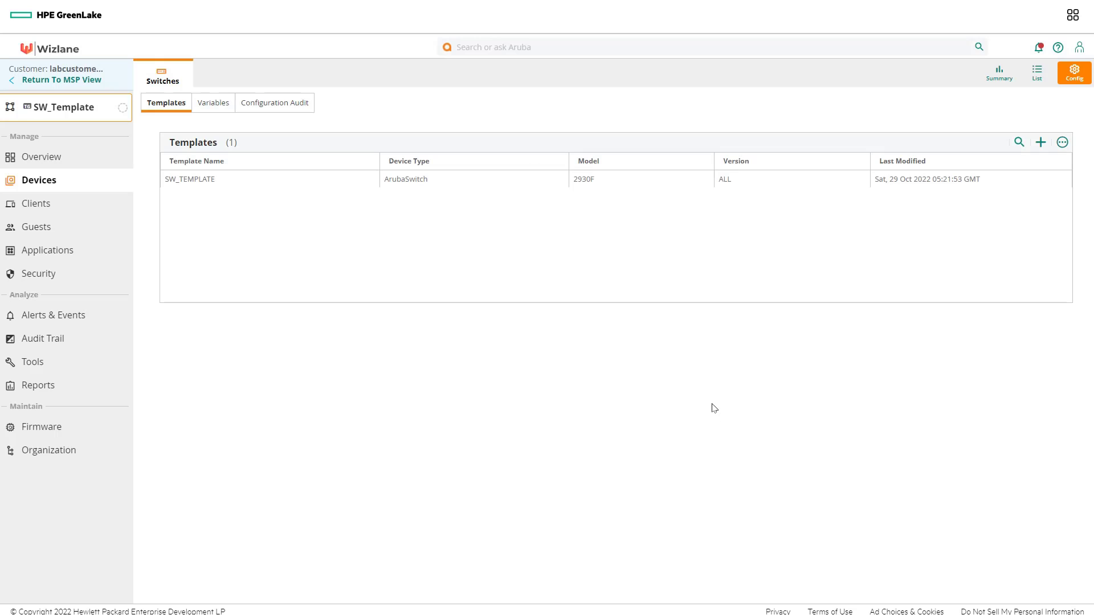
Step: Check the Configuration Audit tab for 0 template errors and 0 devices out of sync
click(300, 110)
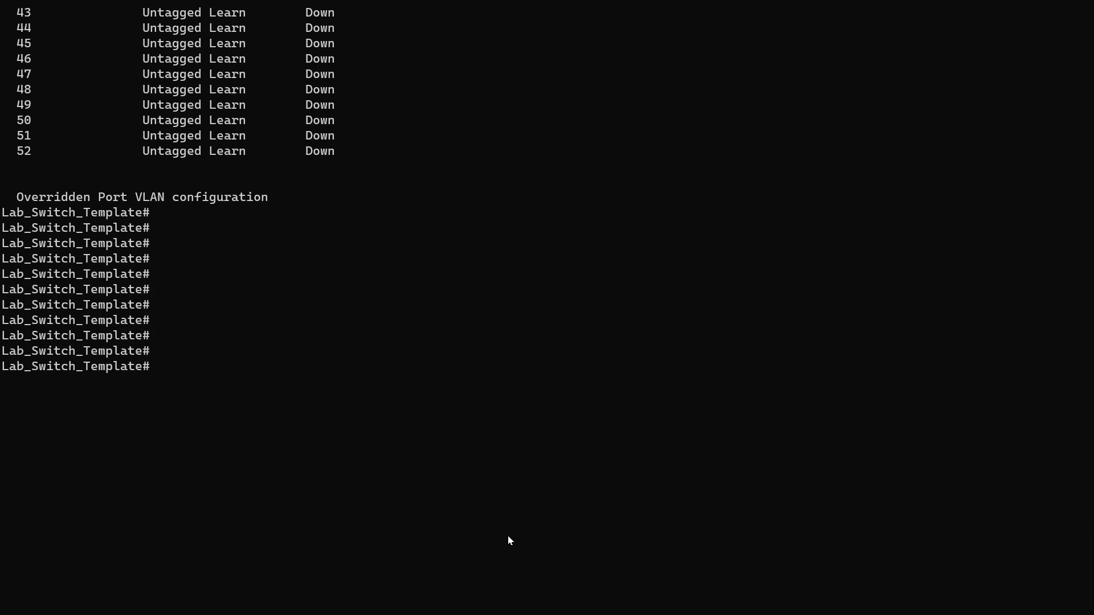
Step: Run 'show vlans' on the switch to confirm vlan_2000 is listed with VLANs 1, 999 and 1000
text(show vlans)
key(Return)
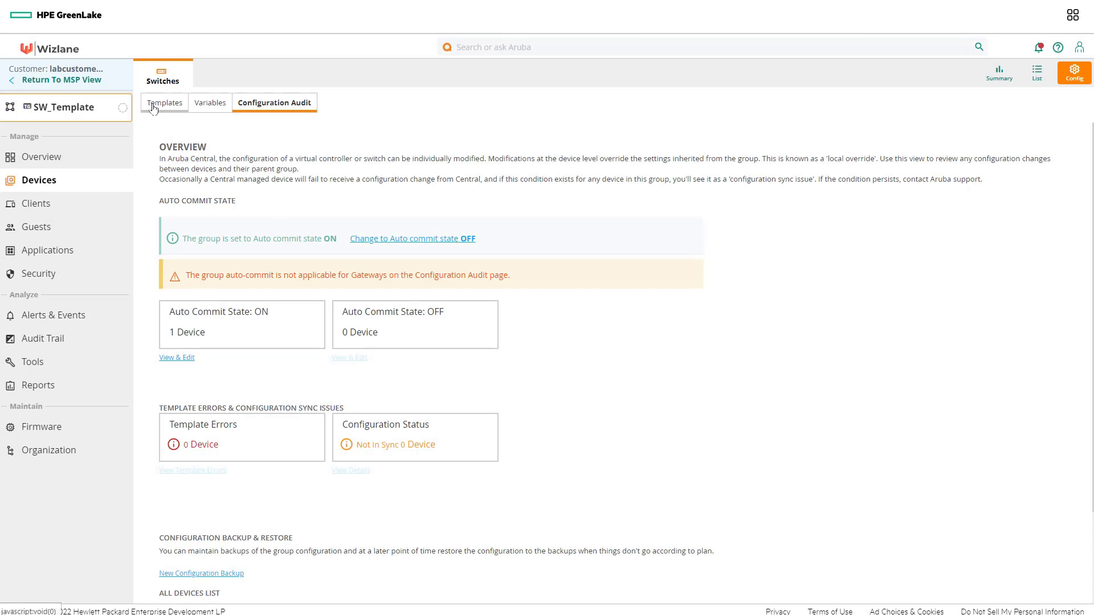
Step: Change the group's _sys_uplink variable from 2000 to 3000, save it, and reload the page
click(165, 106)
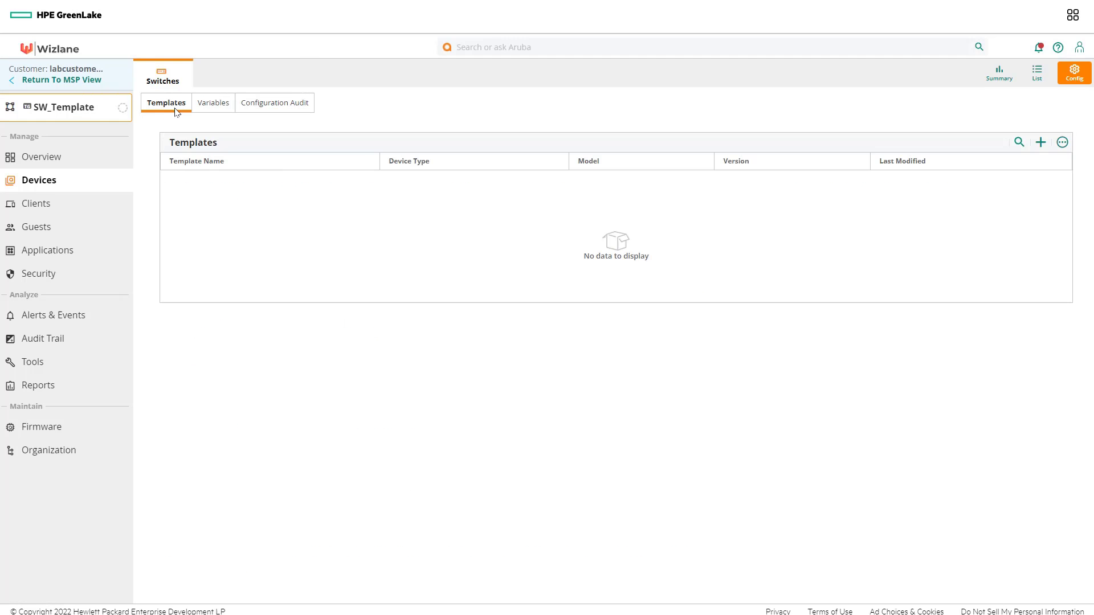
click(214, 107)
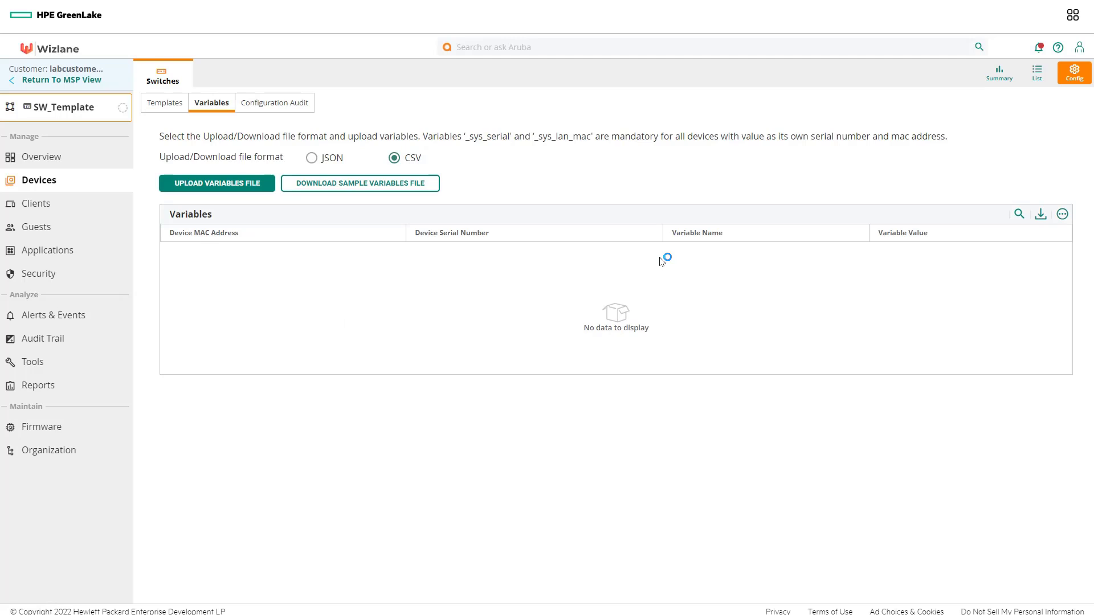
scroll(758, 319, down, 5)
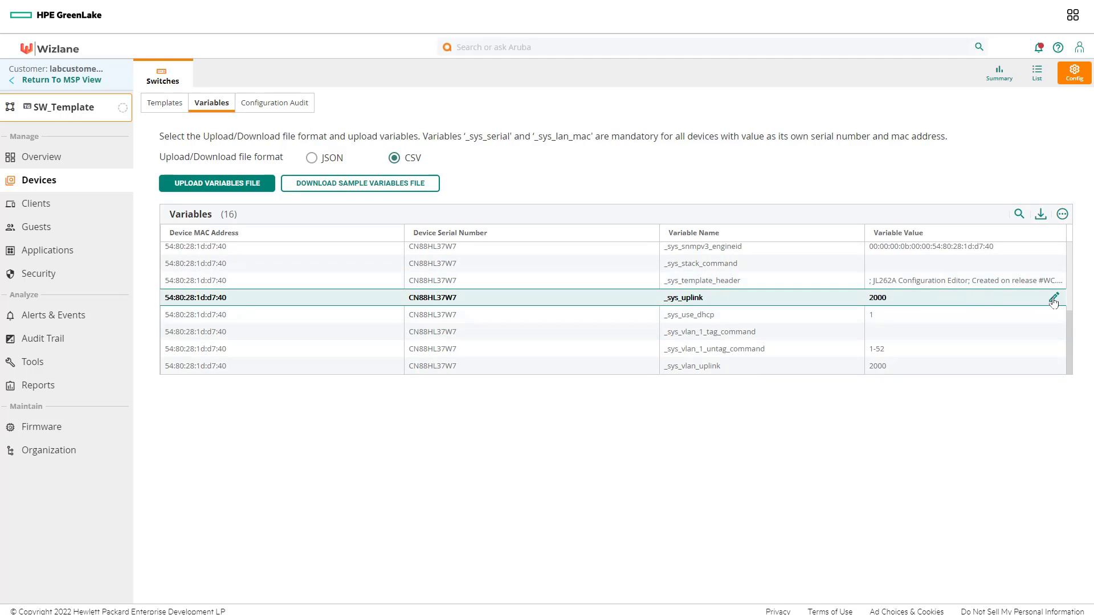
click(1054, 300)
drag(540, 212, 481, 209)
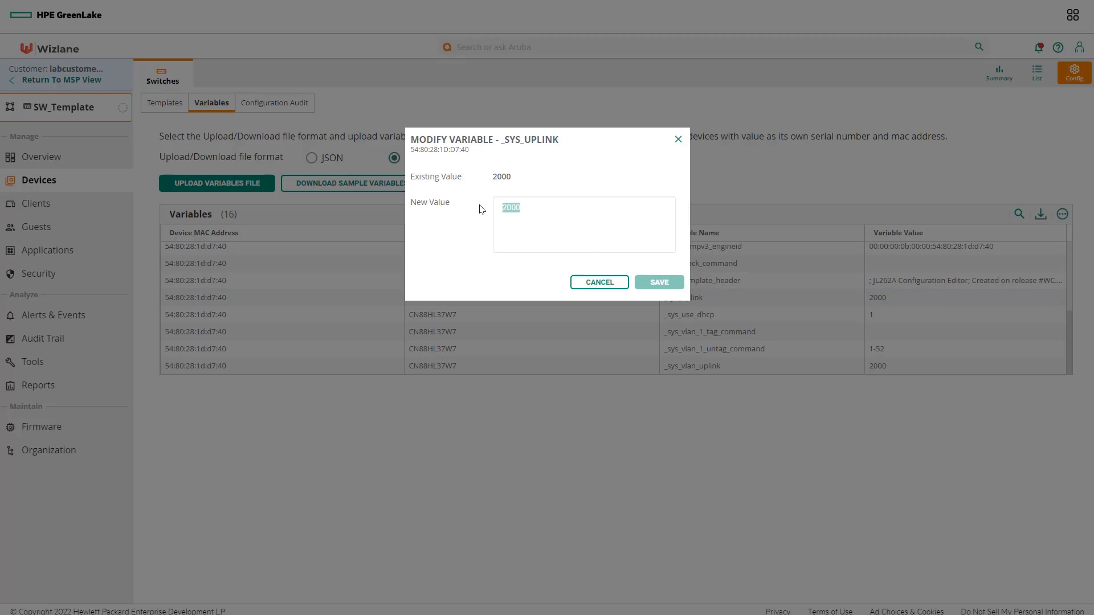
text(3000)
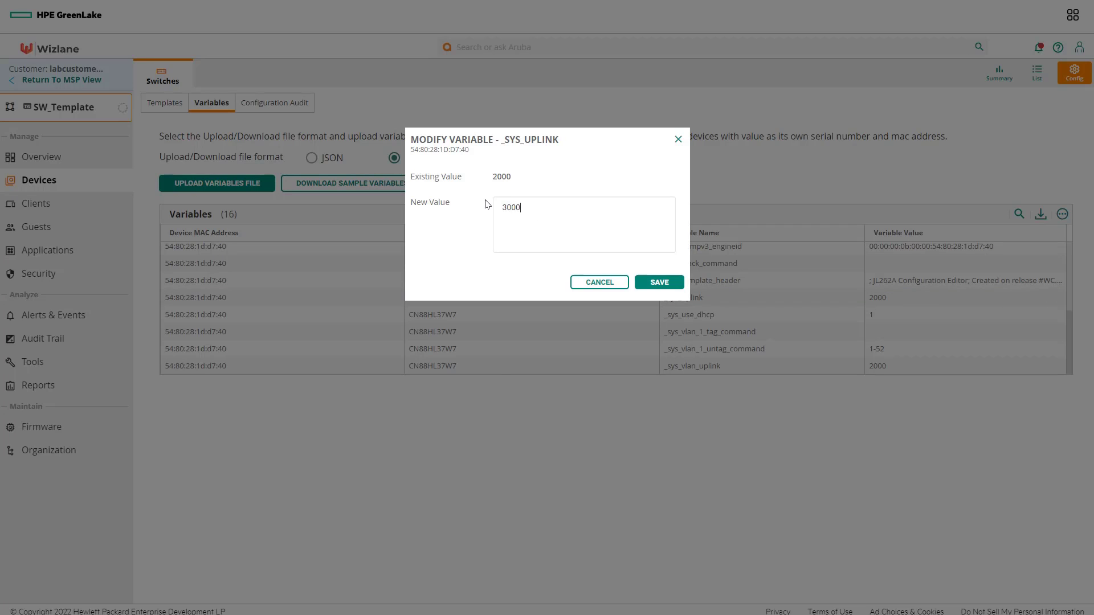
click(659, 282)
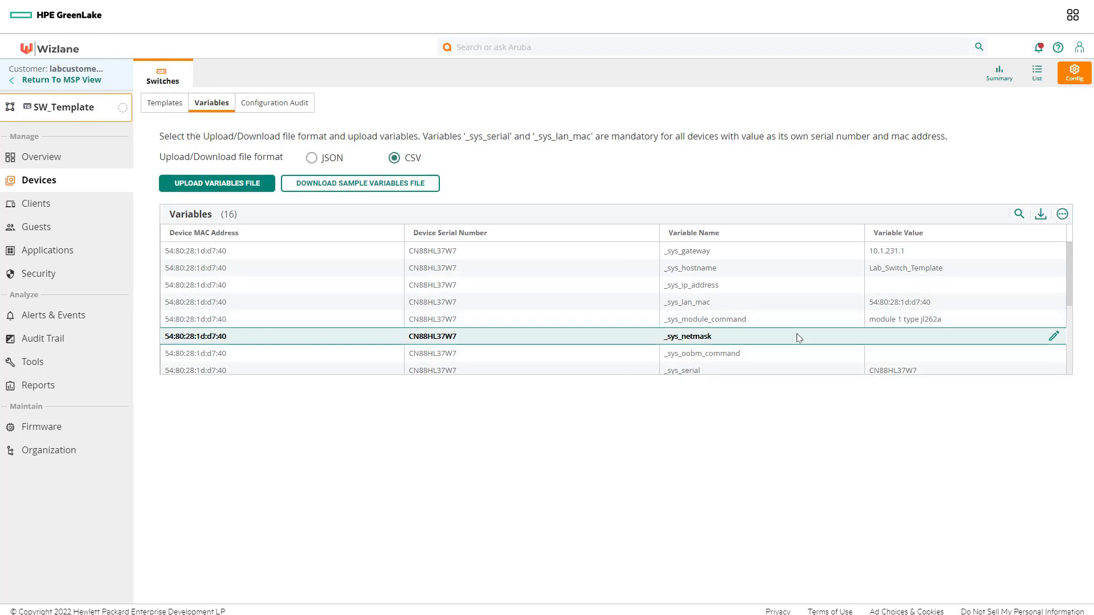
key(F5)
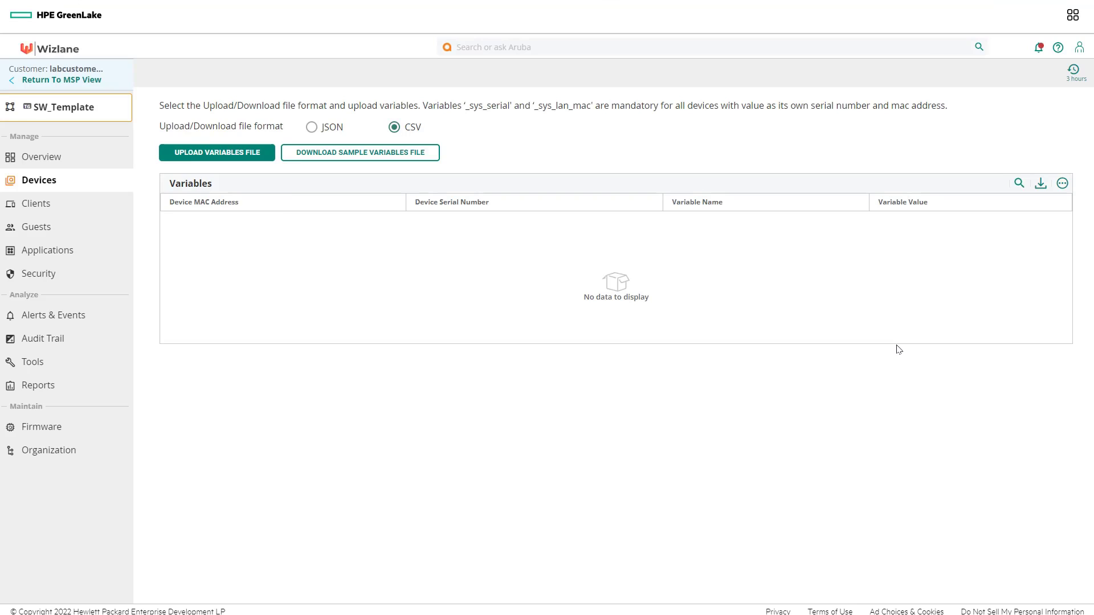
Step: Rerun 'show vlans' on the switch to confirm vlan_3000 now appears
scroll(914, 298, down, 2)
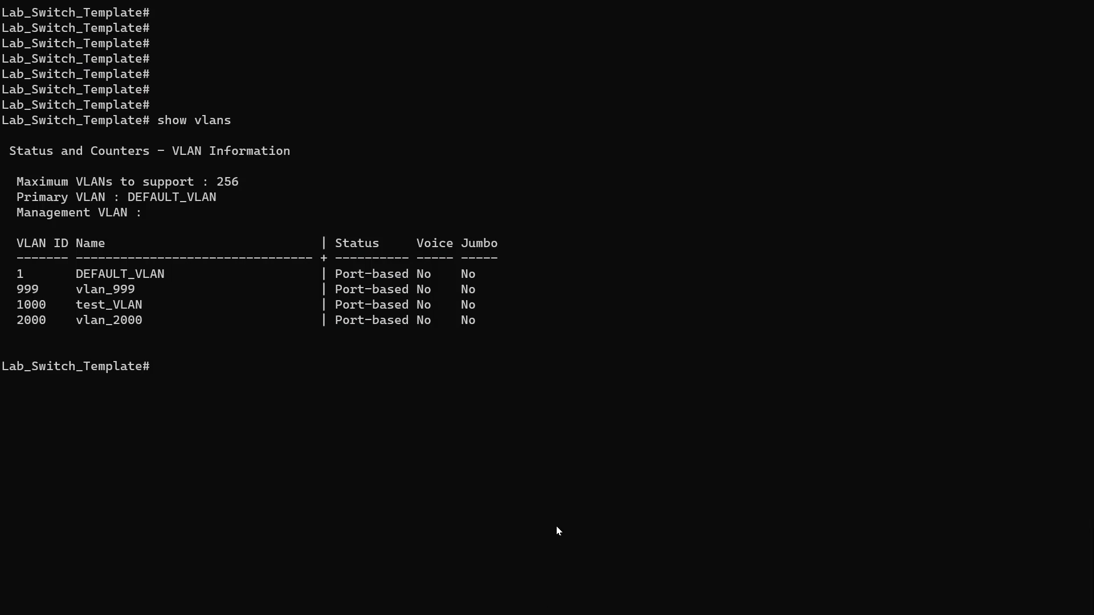
key(Up)
key(Return)
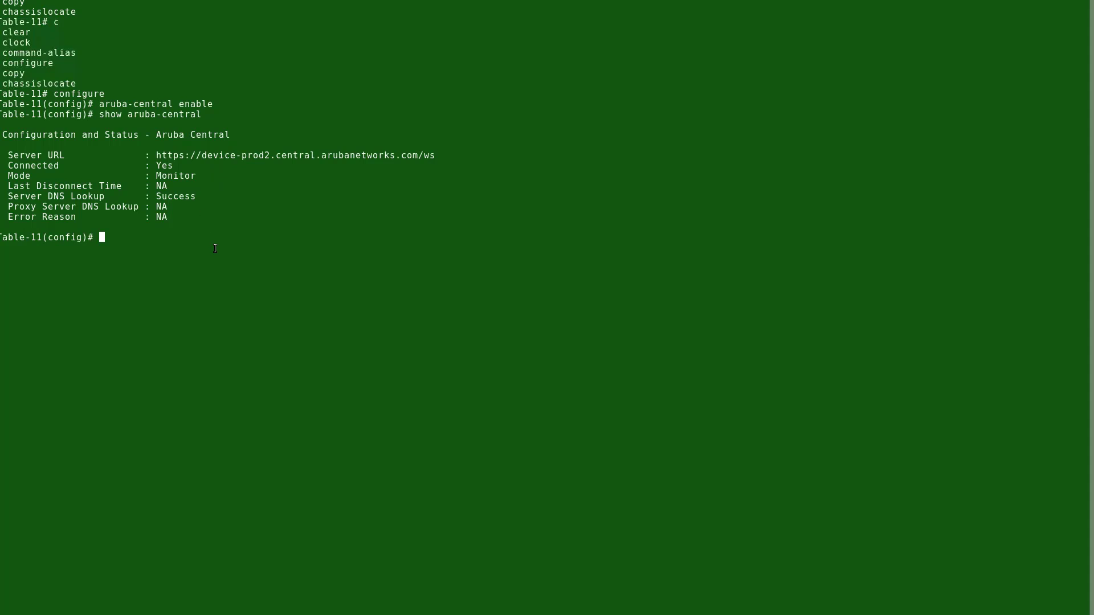
Step: Rerun 'show aruba-central' and check that the mode now reads Managed
key(Up)
key(Return)
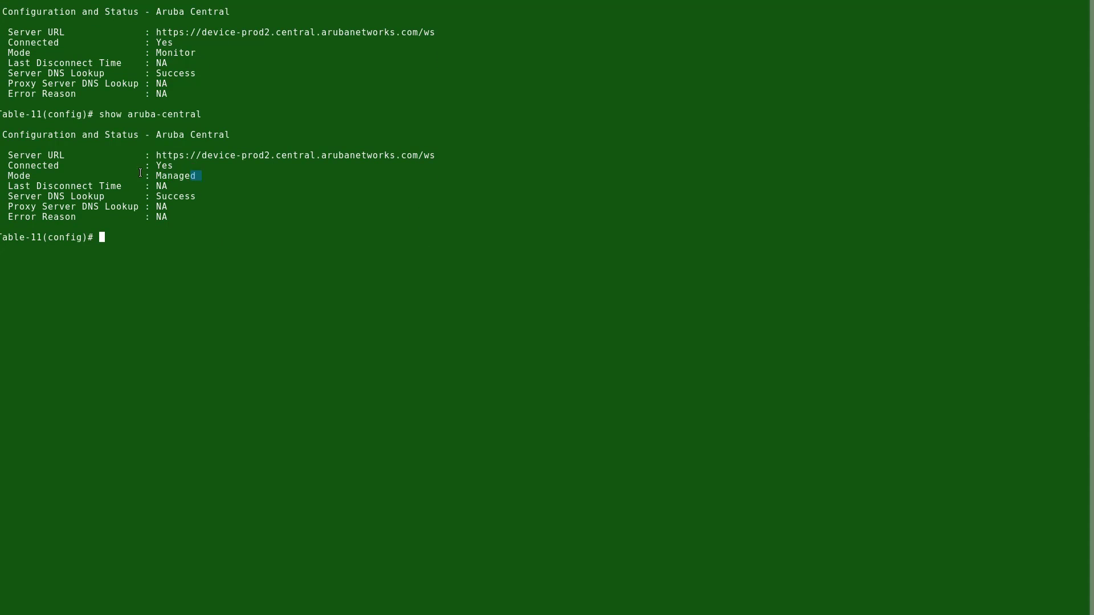
drag(201, 177, 36, 174)
click(181, 290)
Step: List port status with 'show interfaces brief', paging through all rows
text(show interfaces brief)
key(Return)
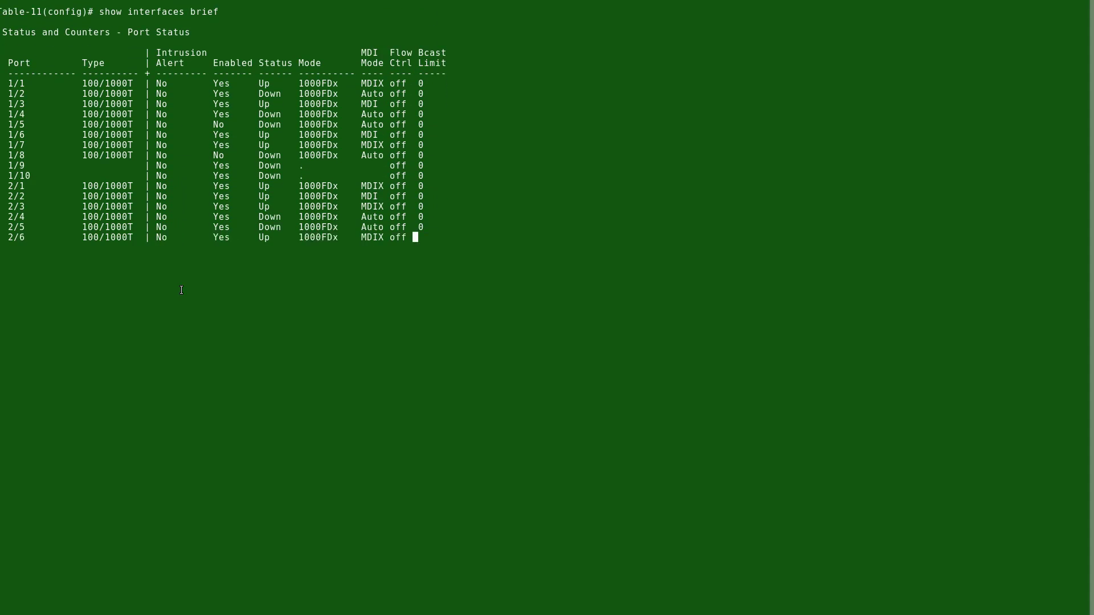
key(space)
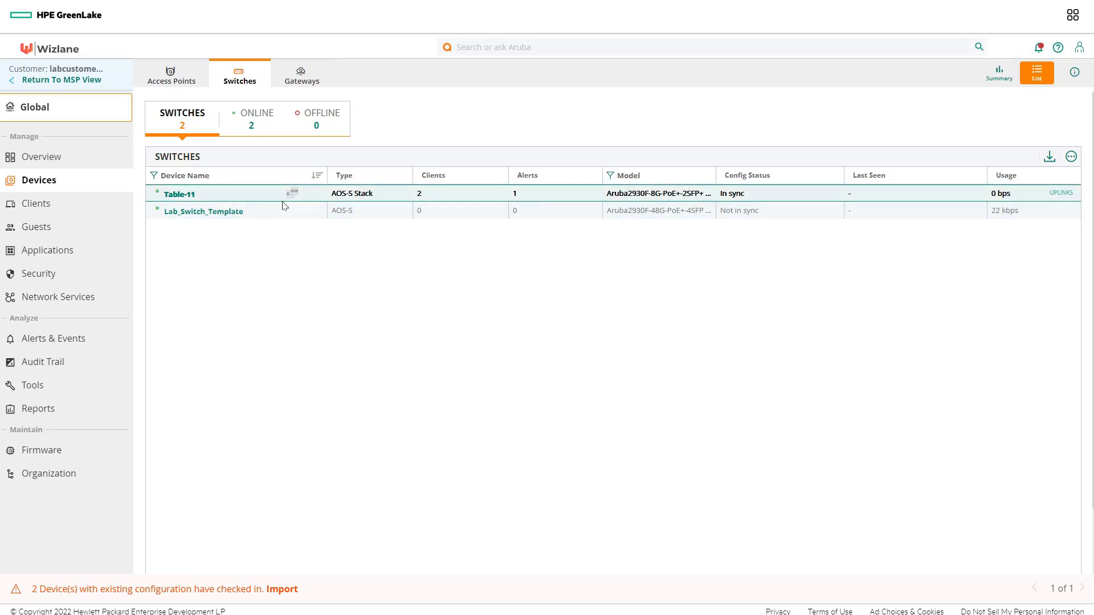
Step: Confirm the Table-11 stack has 2 members, then open the Organization page at Global scope
click(183, 197)
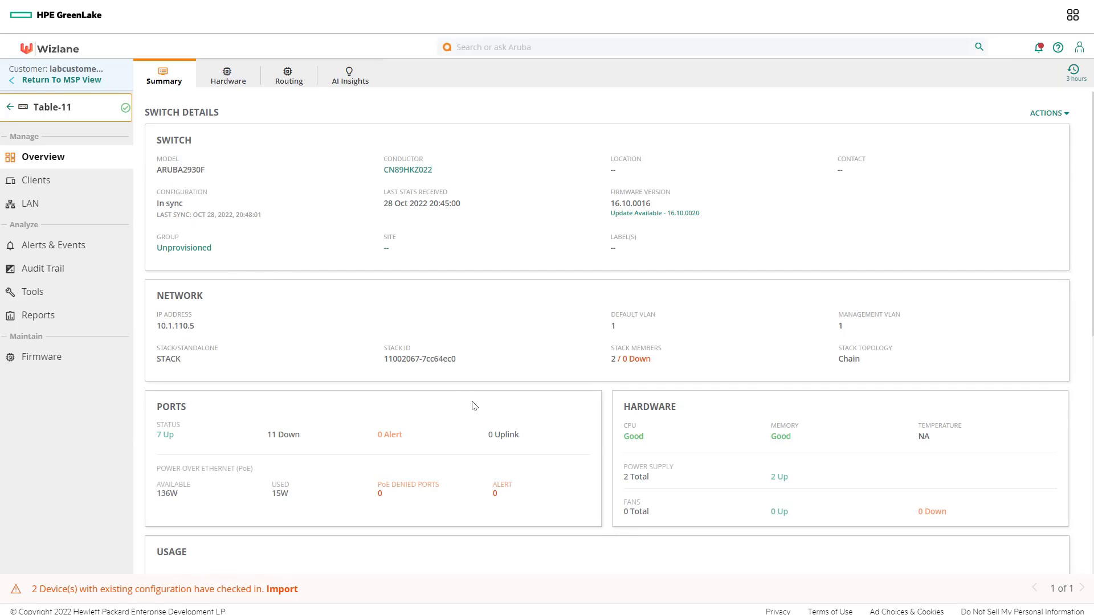
double_click(614, 359)
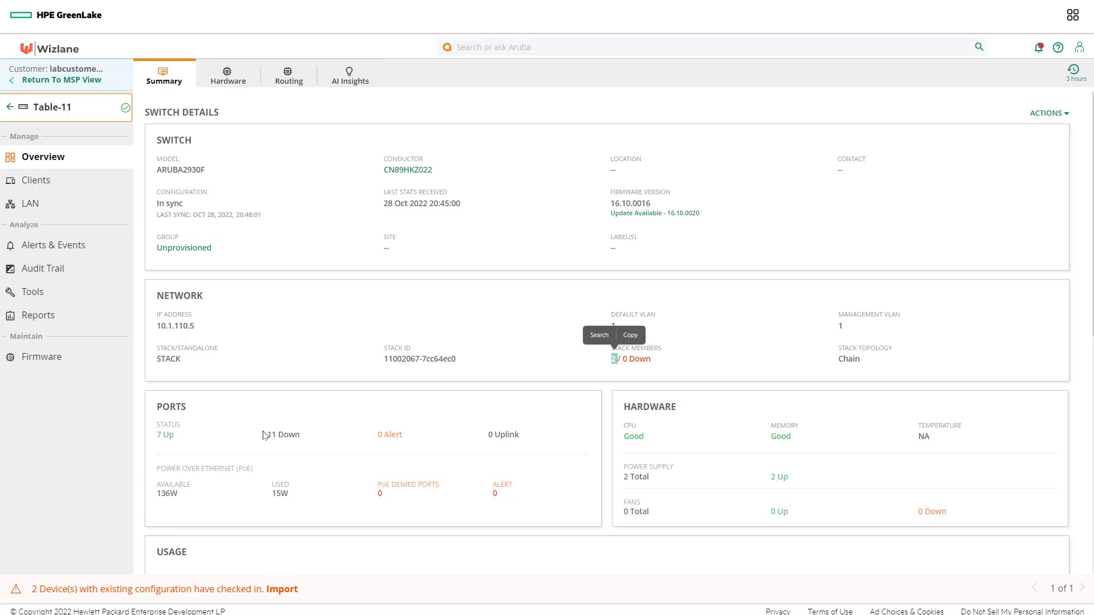
click(50, 117)
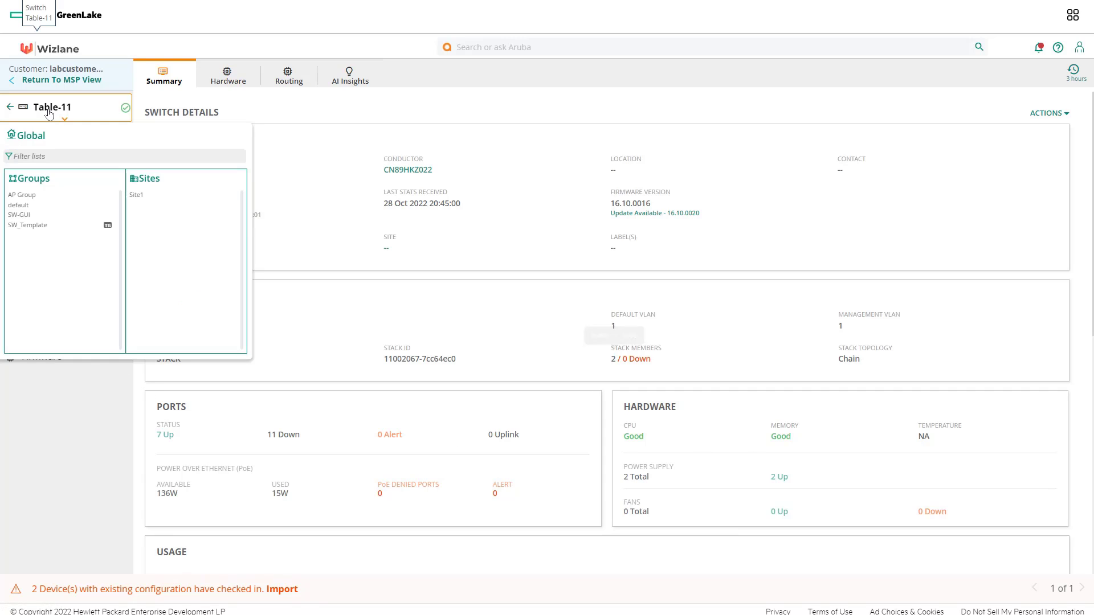
click(30, 137)
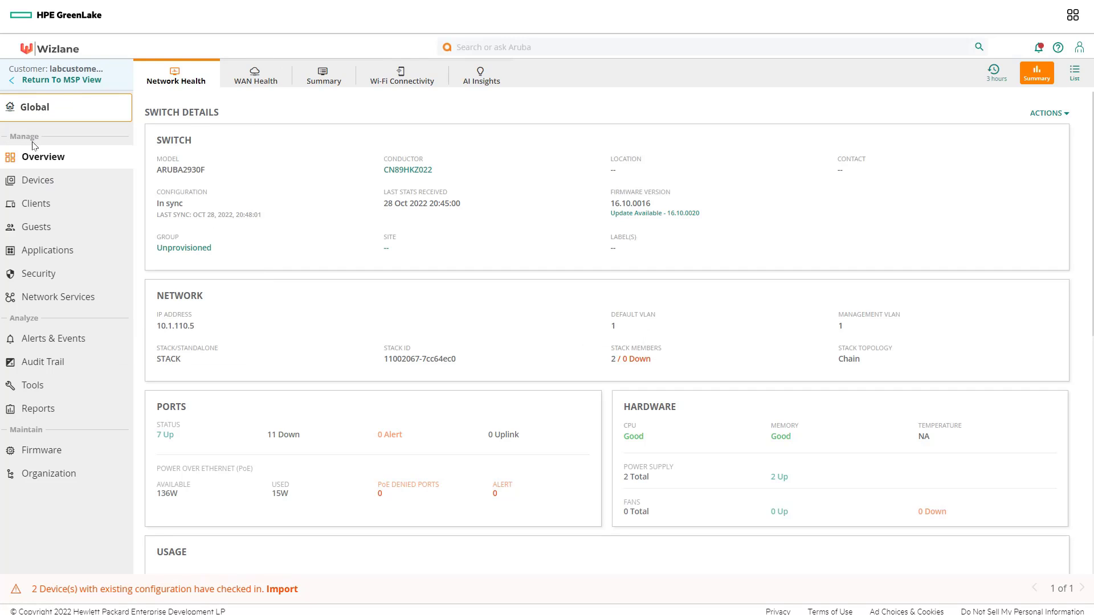
click(51, 474)
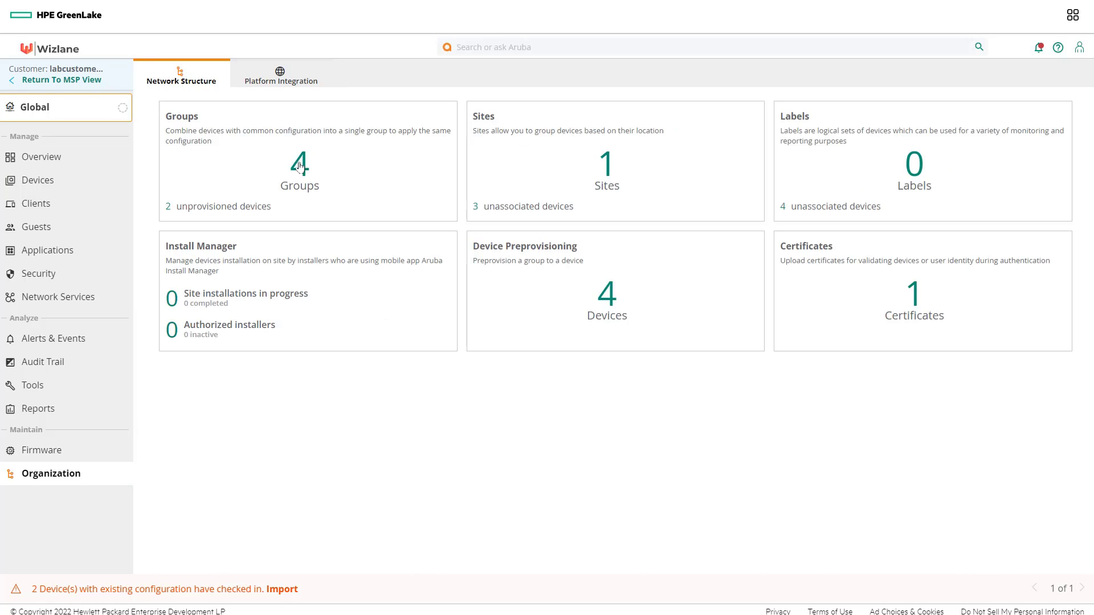
Step: Try moving both unprovisioned Table-11 switches into SW-GUI and dismiss the template-group-only warning
click(301, 168)
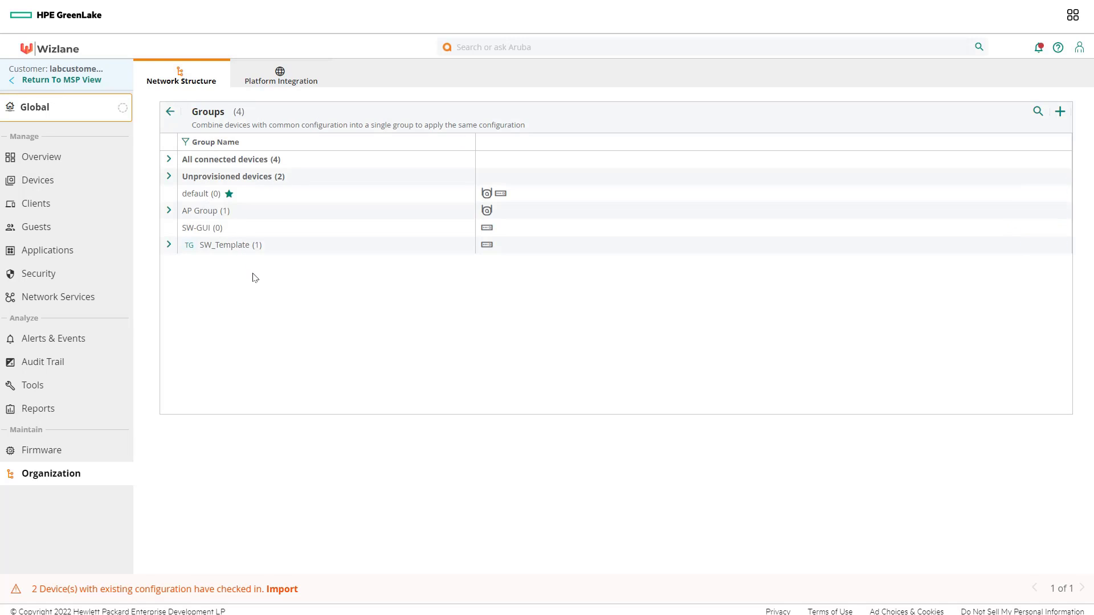
click(169, 176)
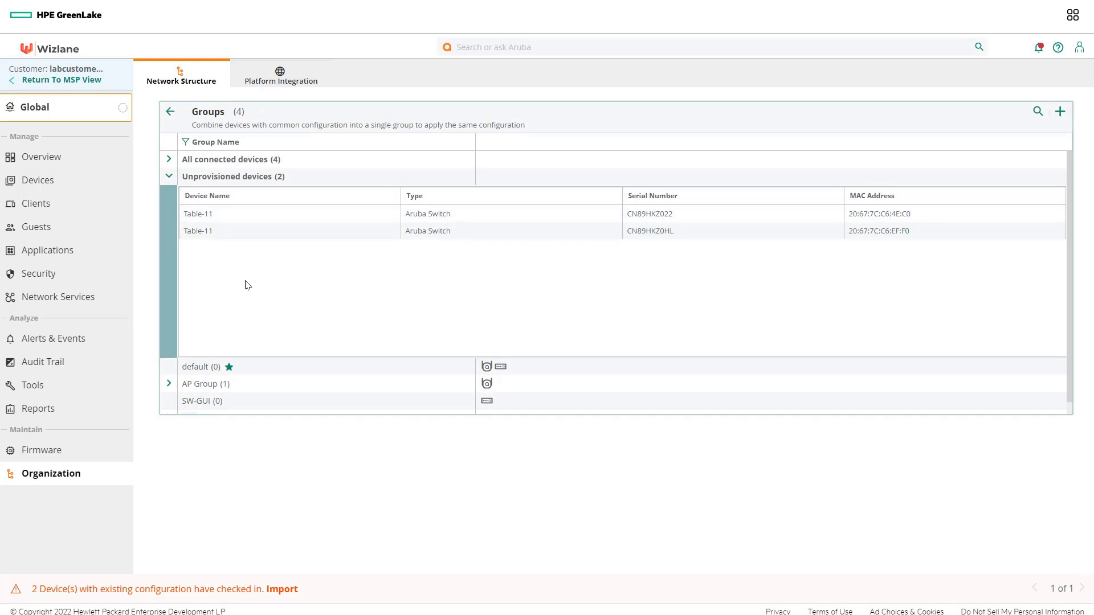
click(260, 228)
click(259, 213)
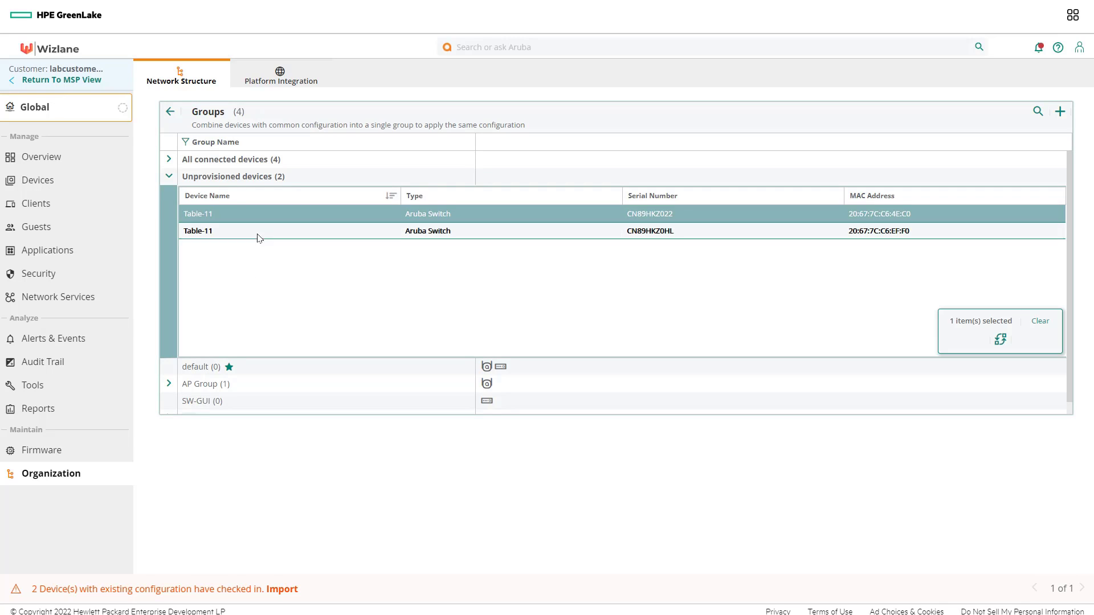
shift+click(257, 232)
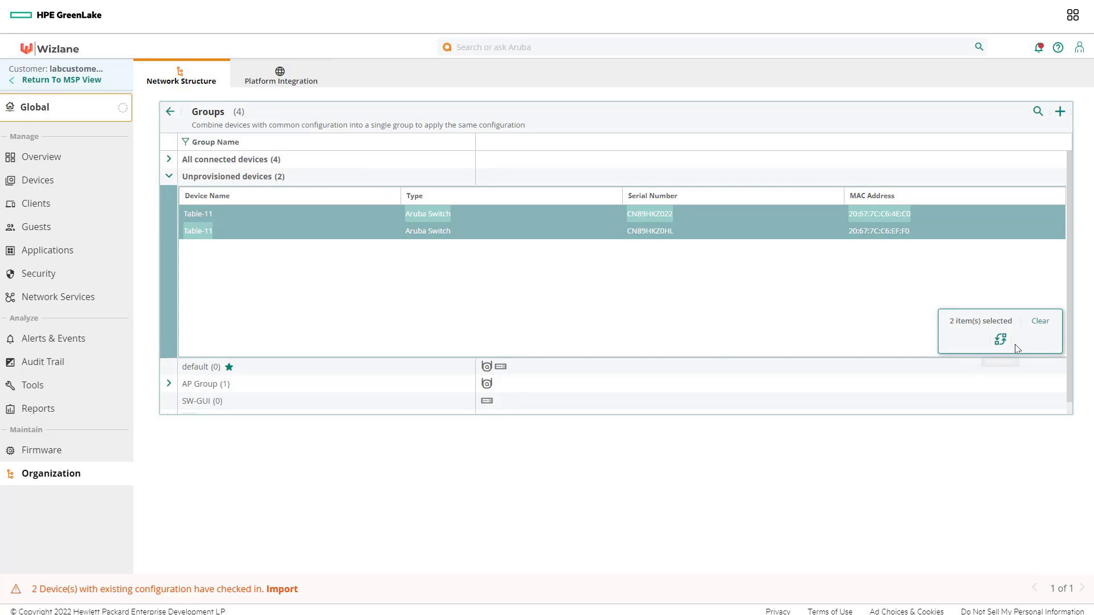
click(1001, 340)
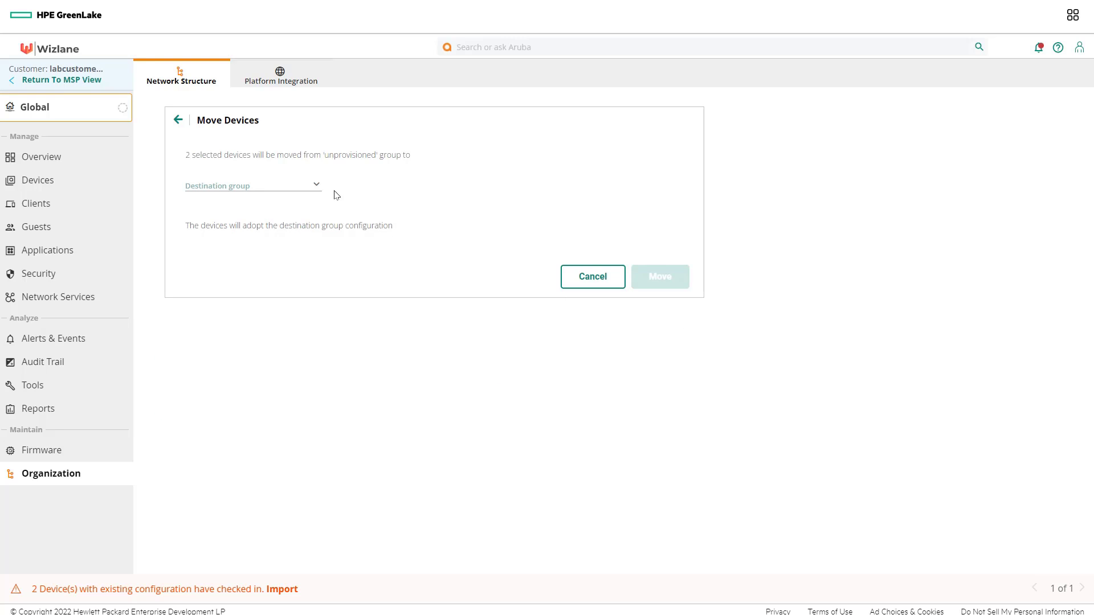
click(249, 186)
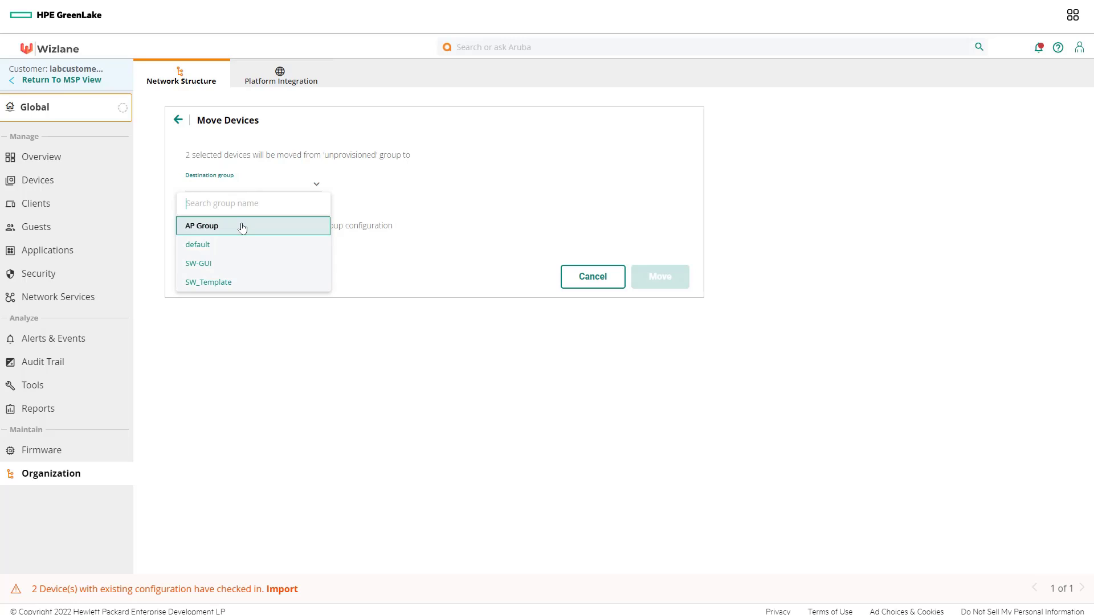
click(239, 263)
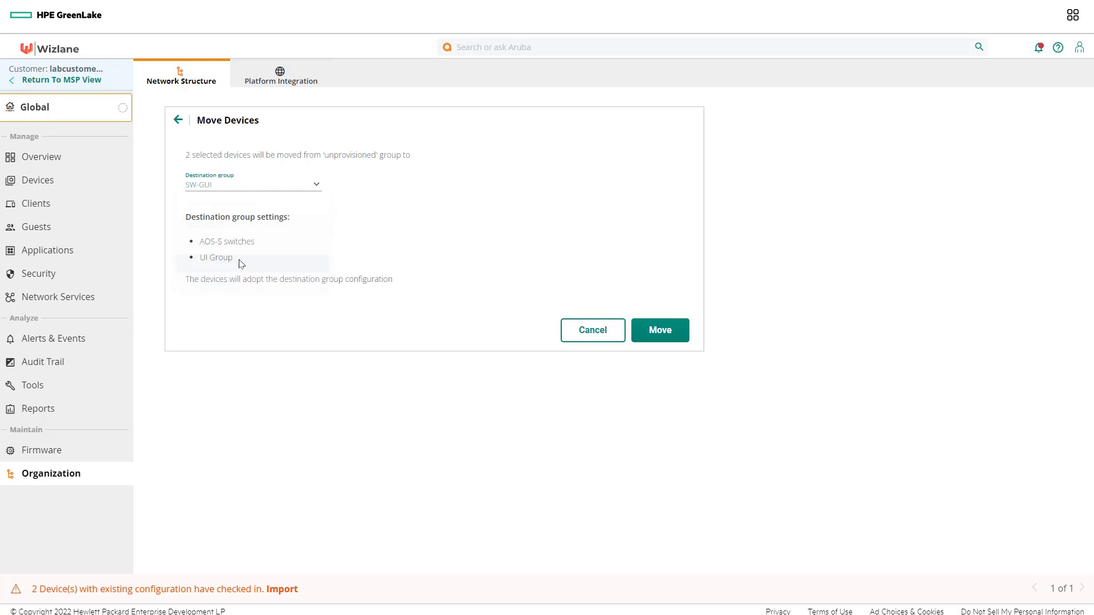
click(663, 335)
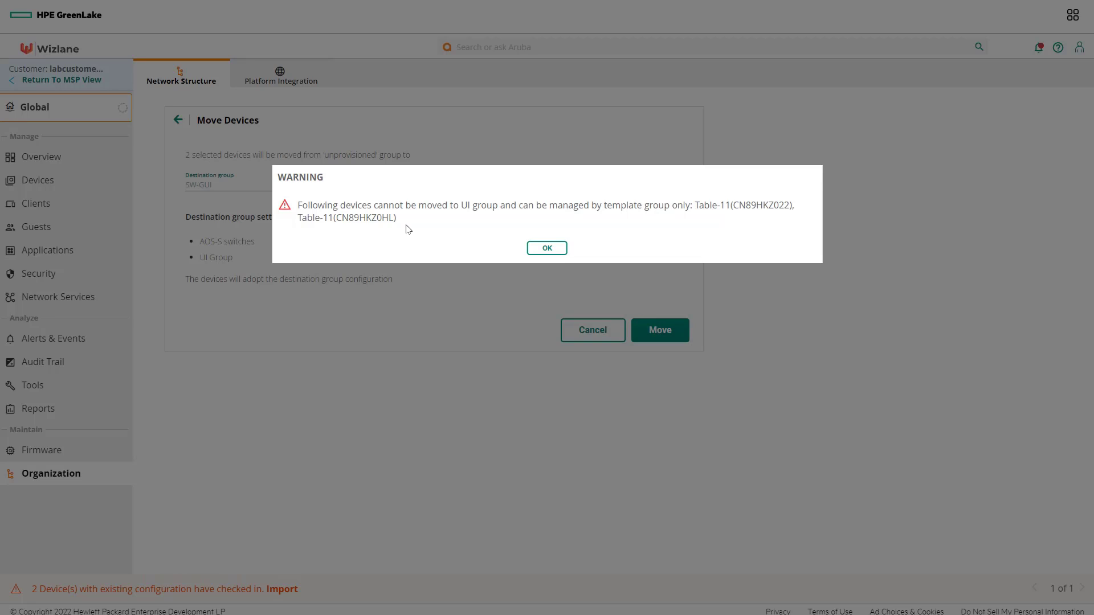
click(547, 249)
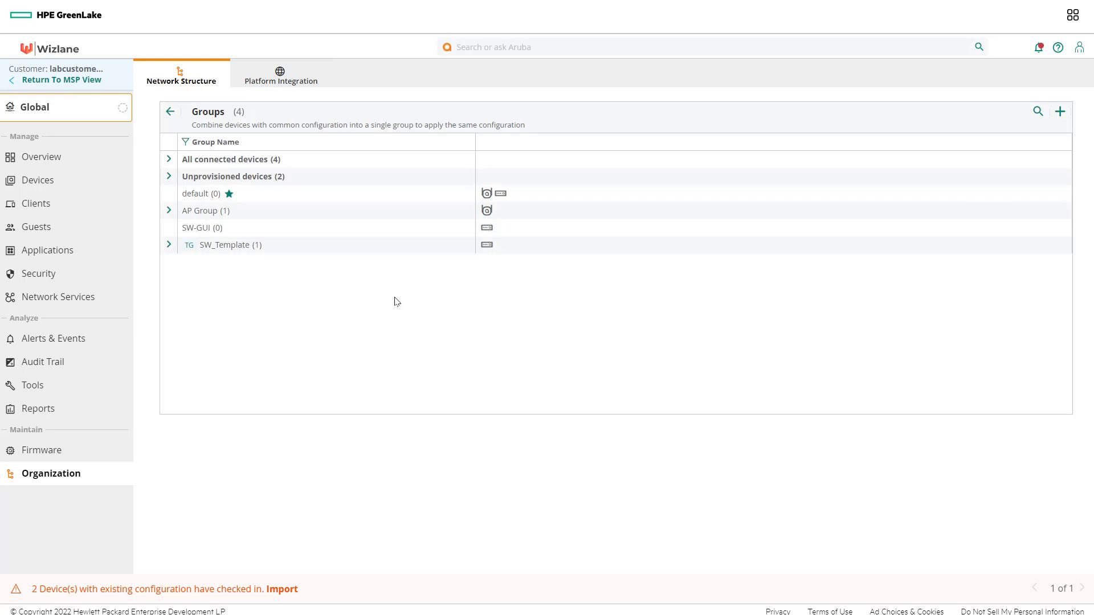
Step: Move both unprovisioned Table-11 switches into SW_Template and expand it to see its 3 devices
click(170, 177)
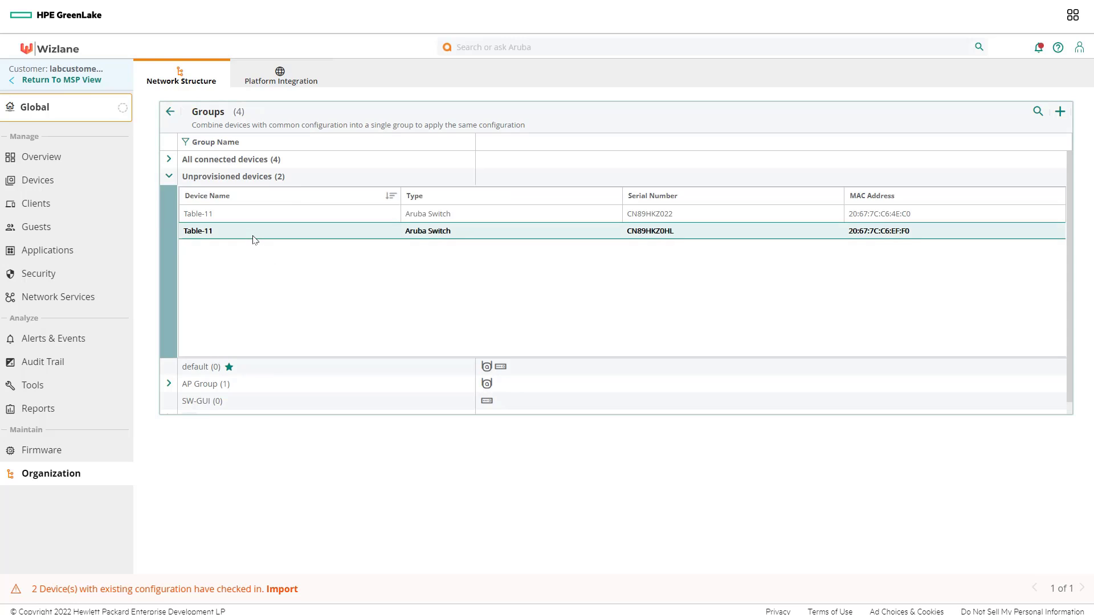
click(251, 220)
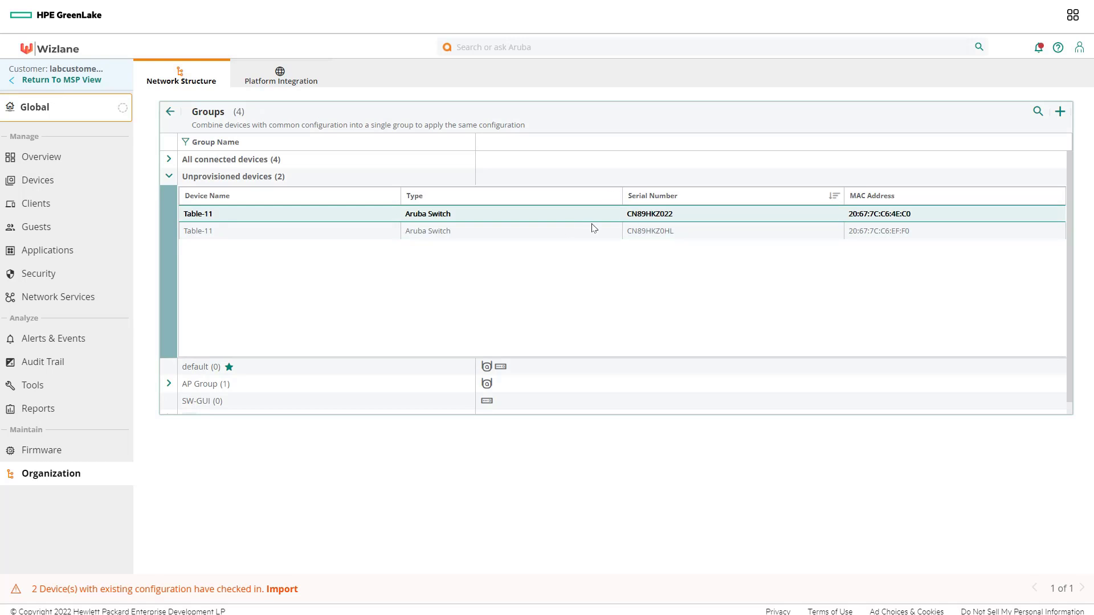
click(230, 214)
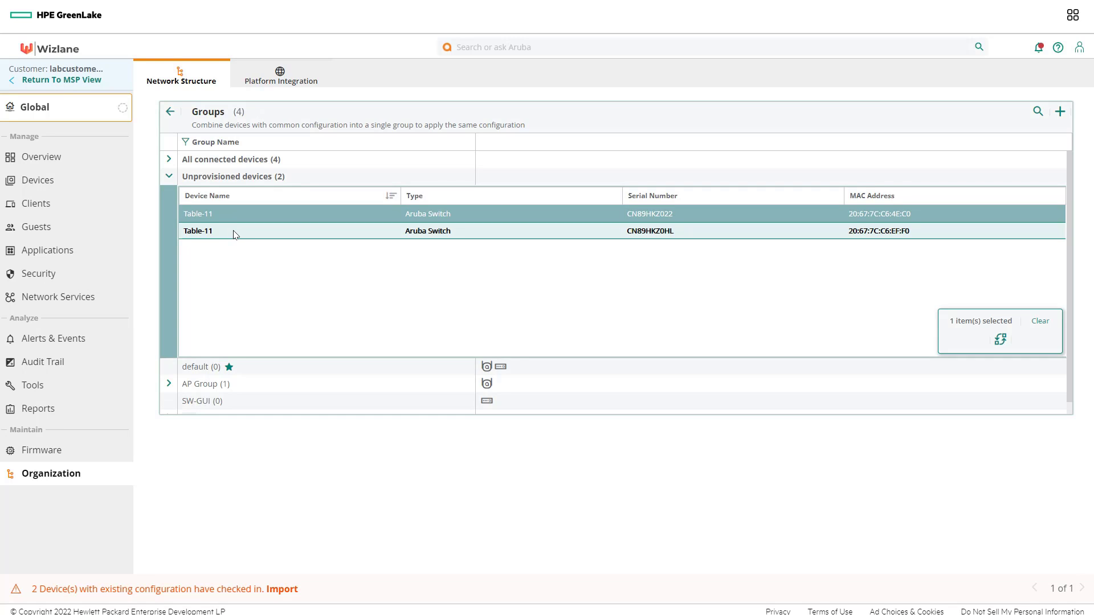
shift+click(234, 231)
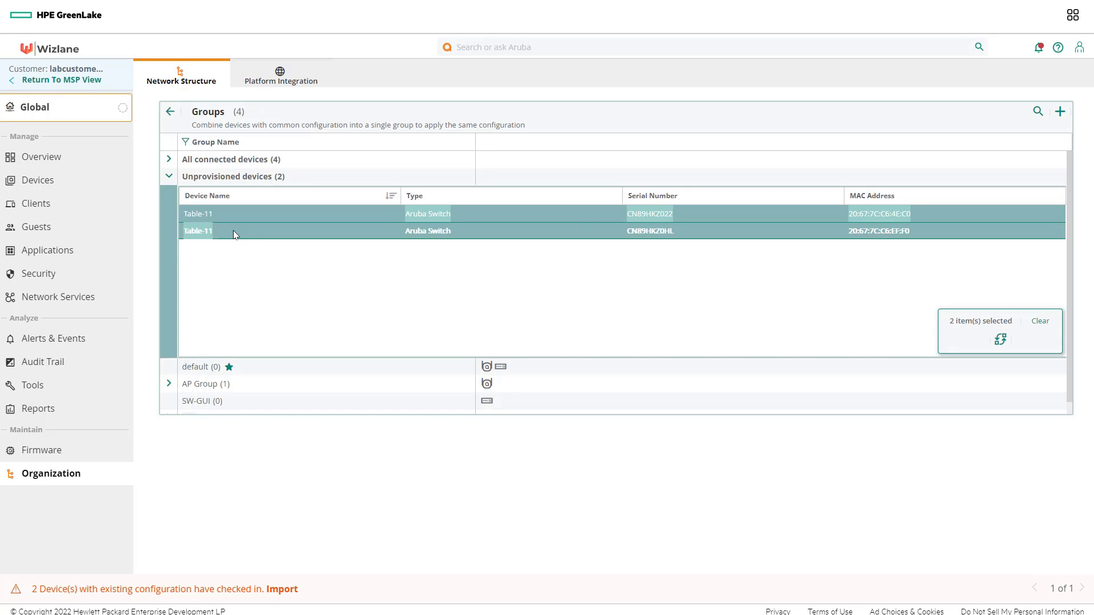
click(1000, 340)
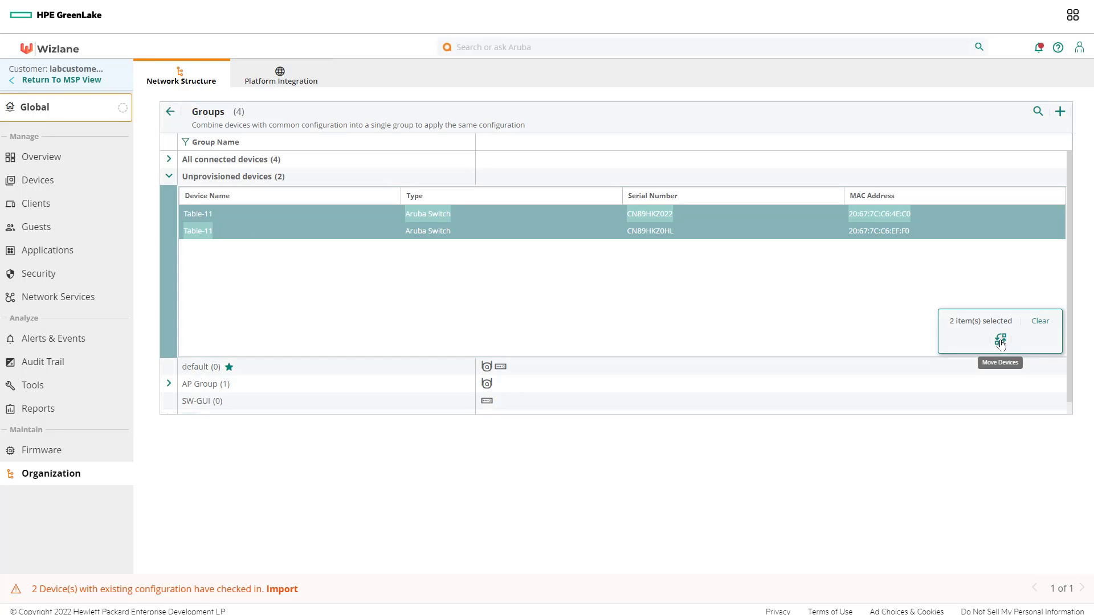
click(289, 190)
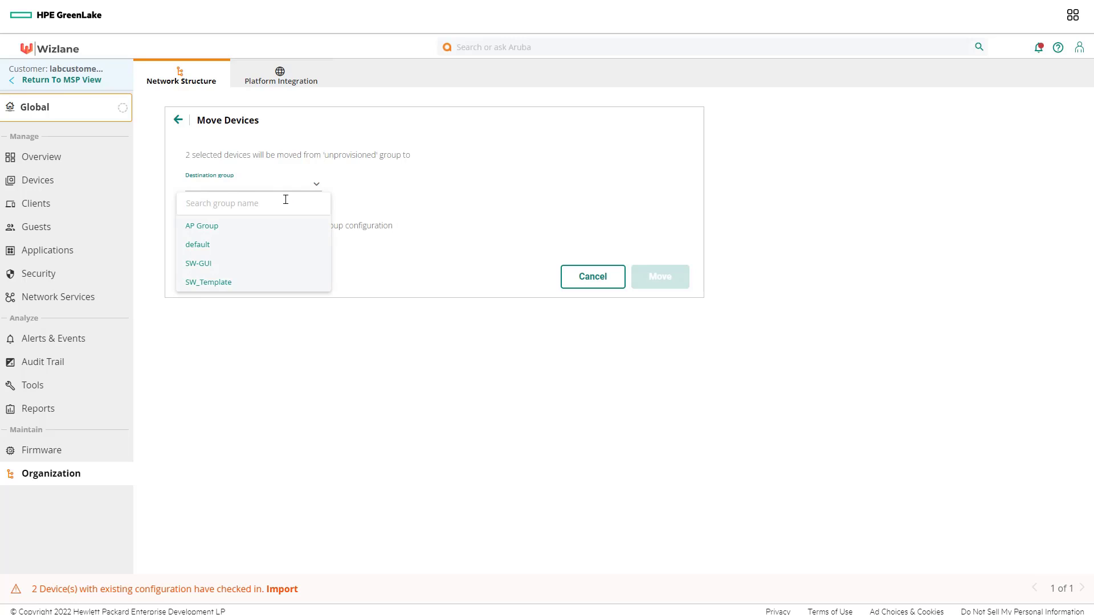
click(278, 281)
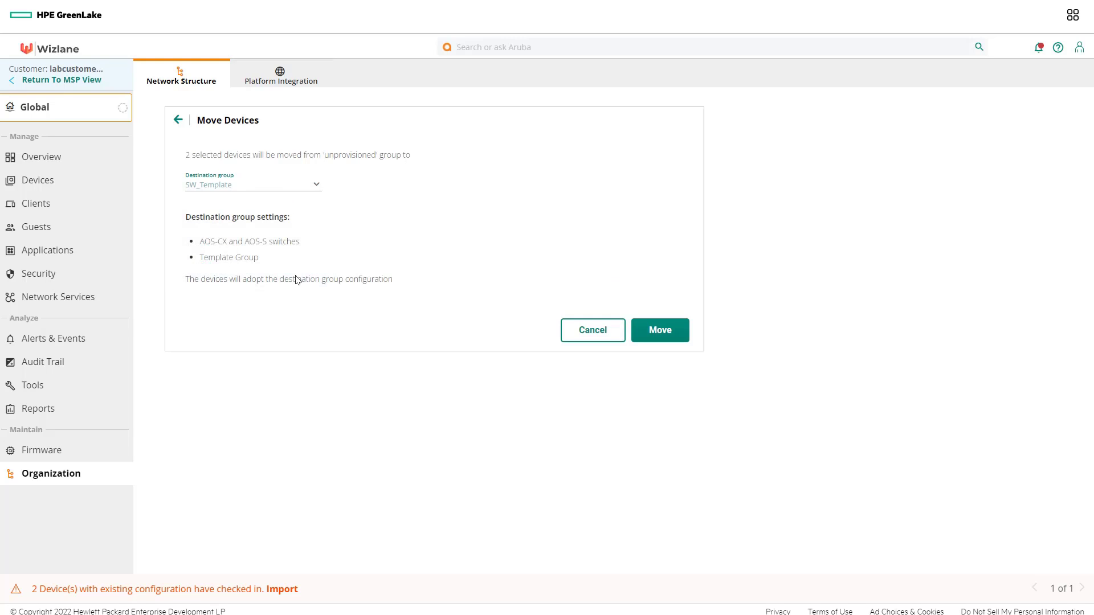
click(684, 326)
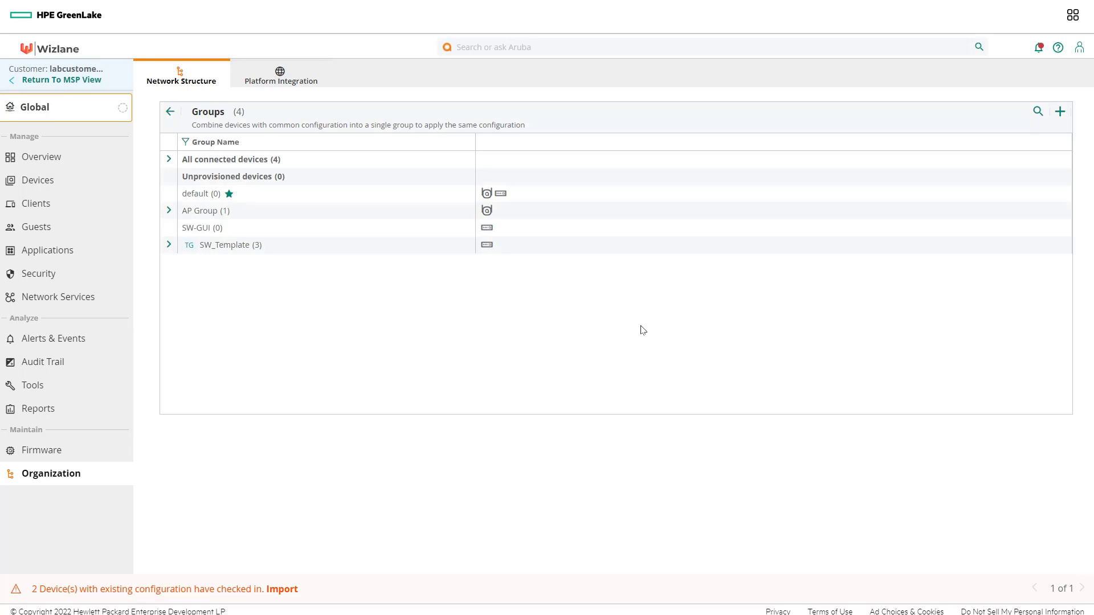
click(169, 246)
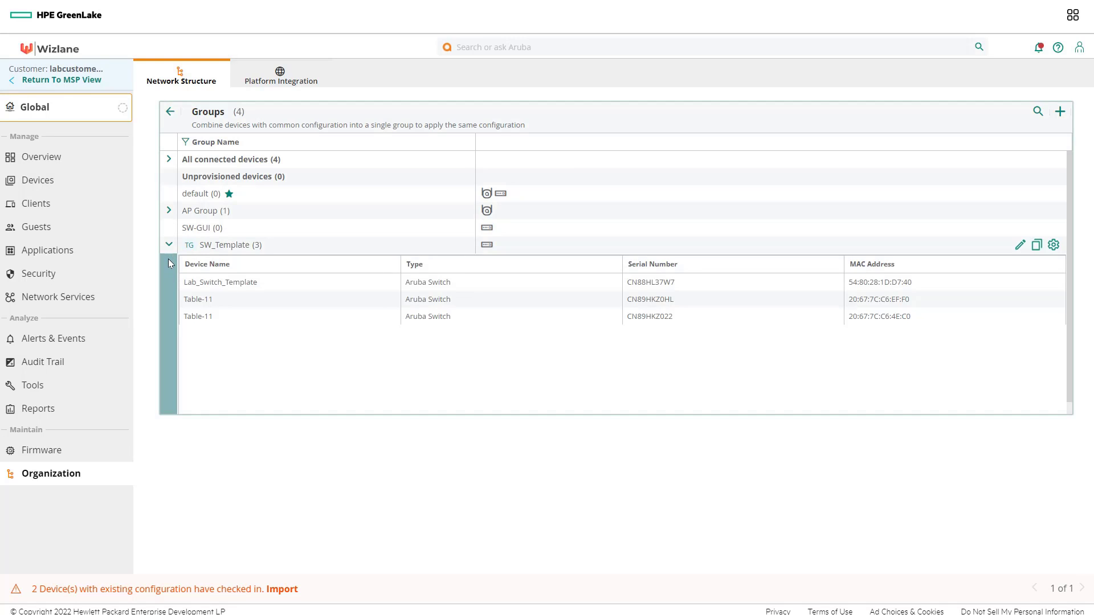